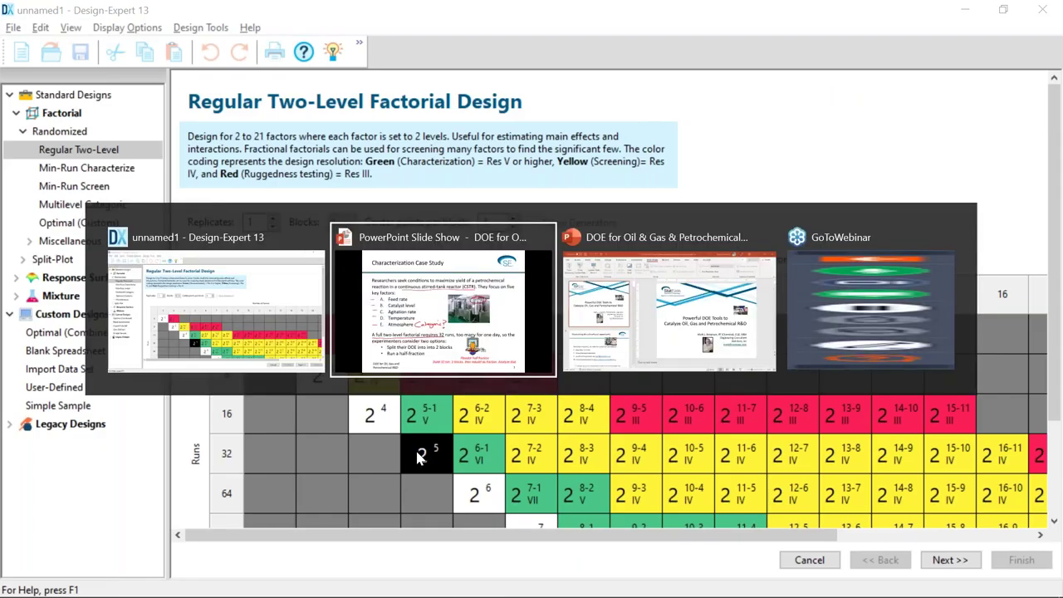
# - Underline "too many for one day", "experimenters consider two options" and "Split their DOE into into 2 blocks" on the case study slide
pyautogui.moveTo(607, 427); pyautogui.dragTo(829, 433)
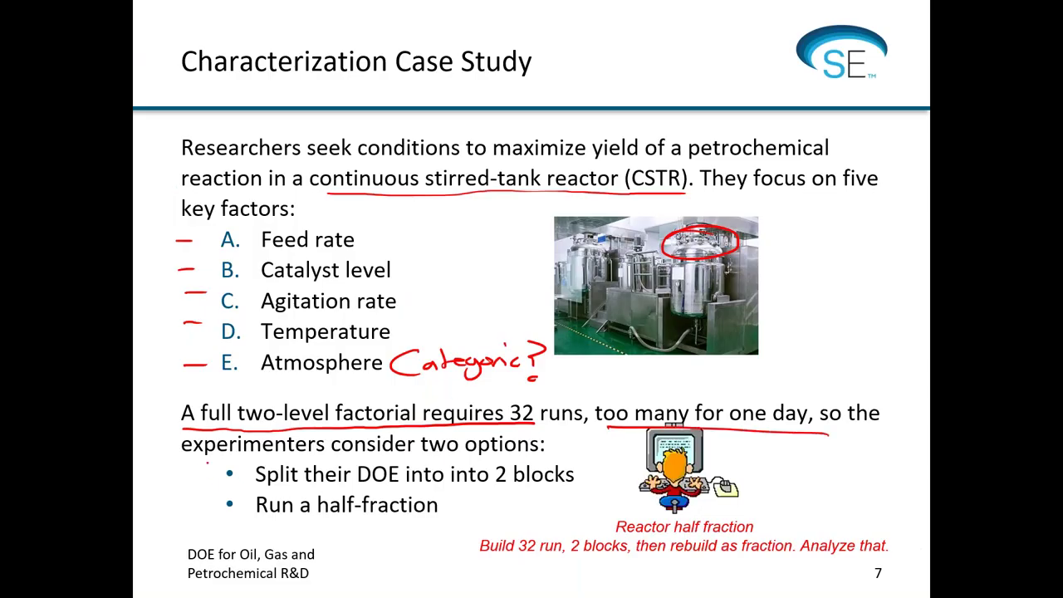
pyautogui.moveTo(202, 459); pyautogui.dragTo(533, 446)
pyautogui.moveTo(304, 491); pyautogui.dragTo(583, 488)
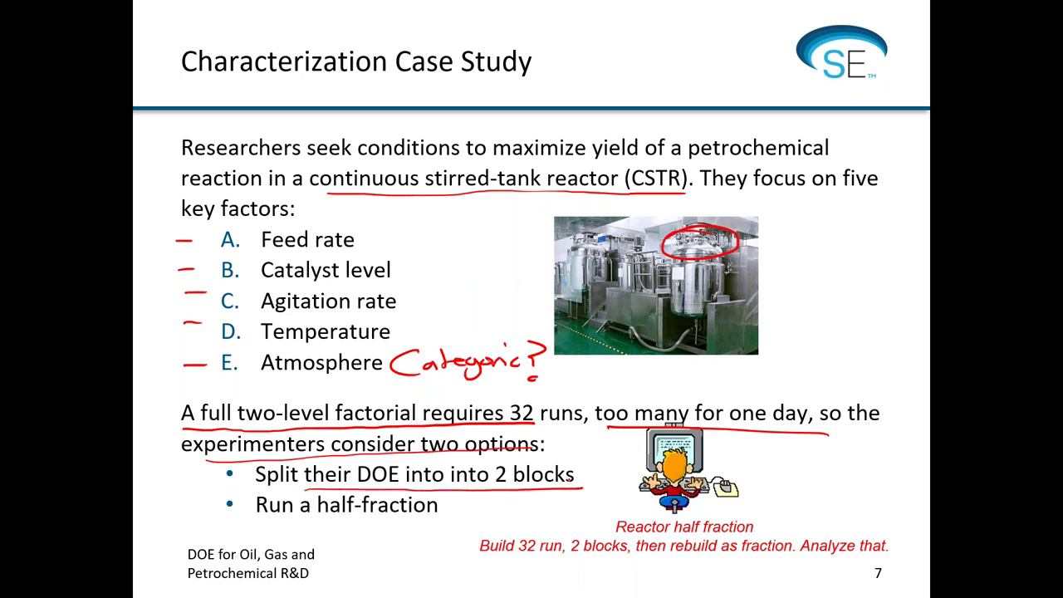
# - Switch to Design-Expert, set the two-level factorial to 3 center points per block and 2 blocks, and continue to the factor definitions
pyautogui.hotkey('alt', 'Tab')
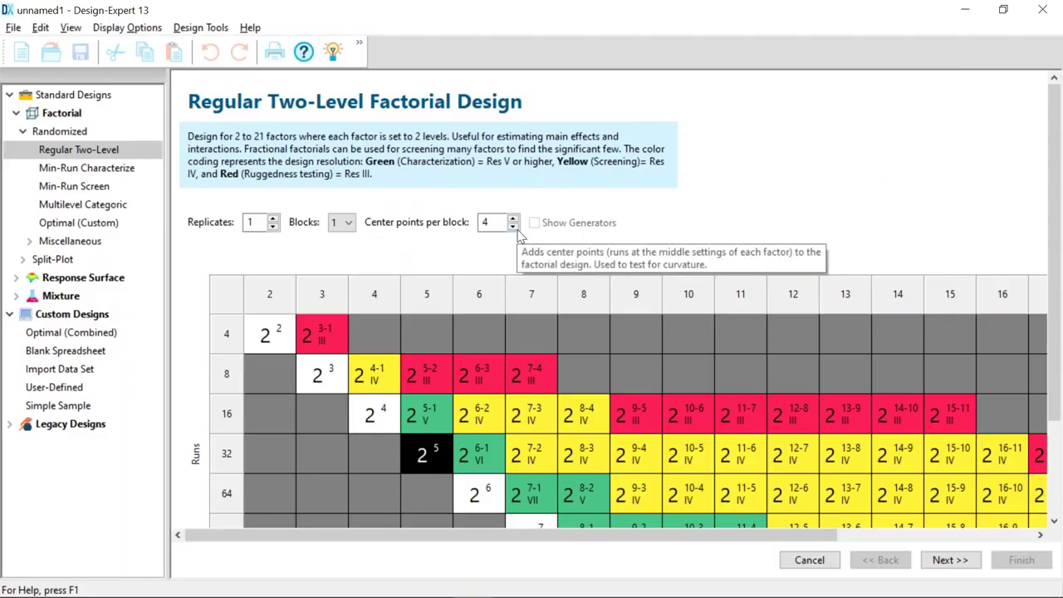
pyautogui.hotkey('alt', 'Tab')
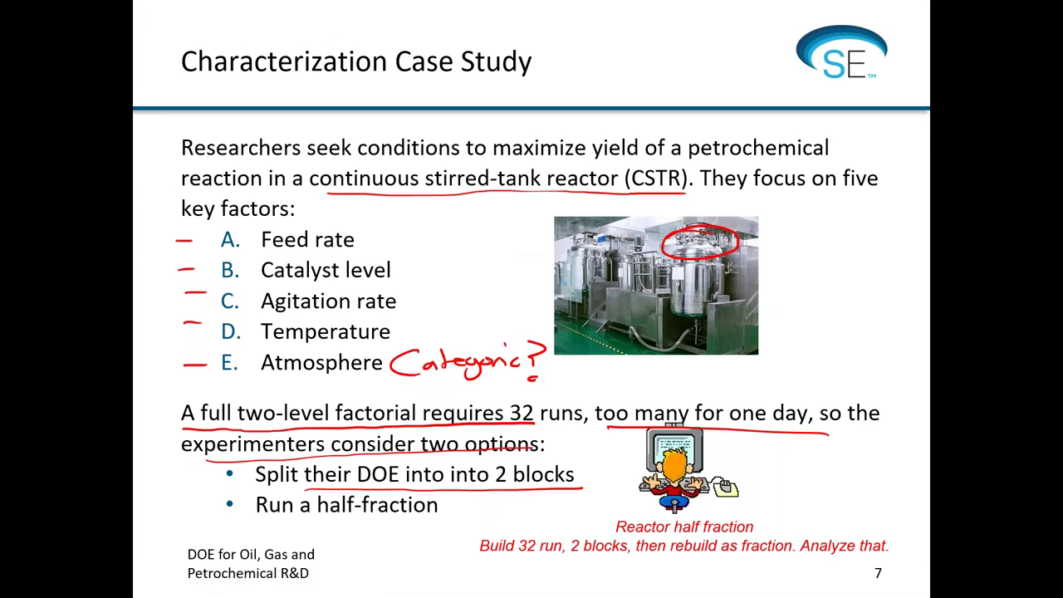
pyautogui.hotkey('alt', 'Tab')
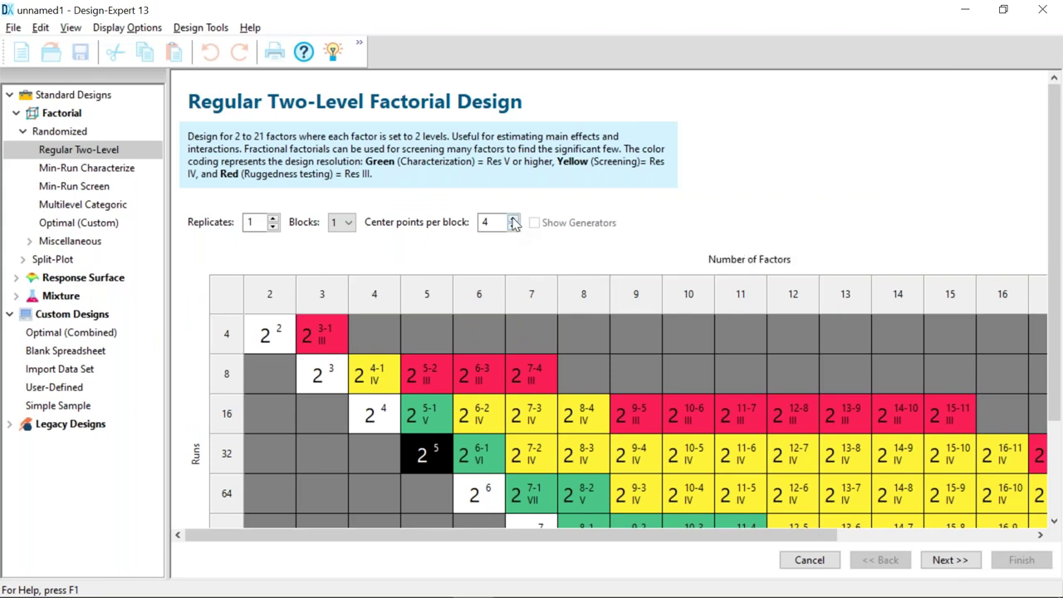
pyautogui.click(514, 227)
pyautogui.click(338, 223)
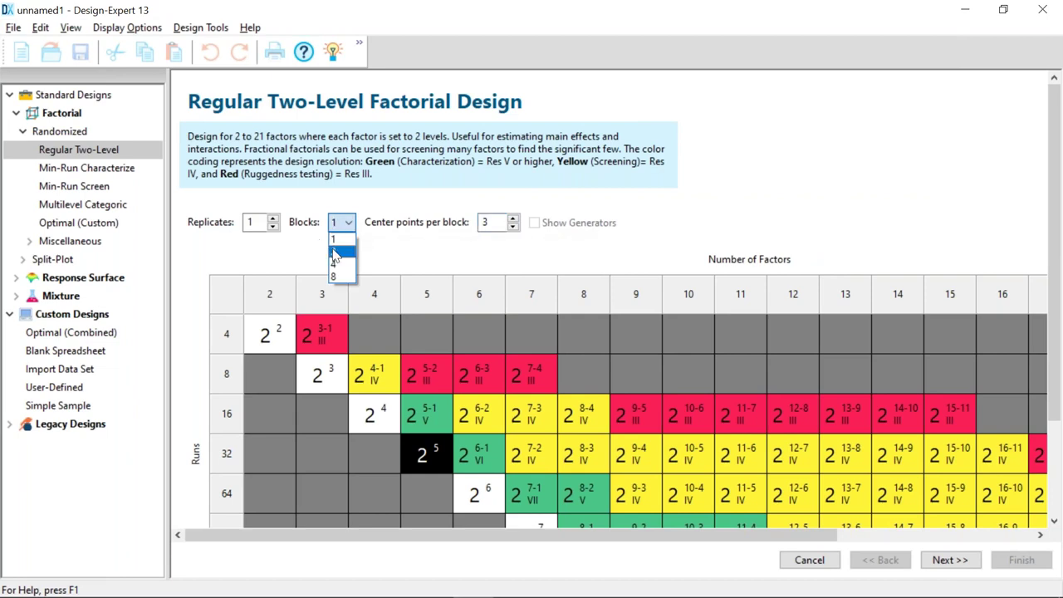
pyautogui.click(335, 253)
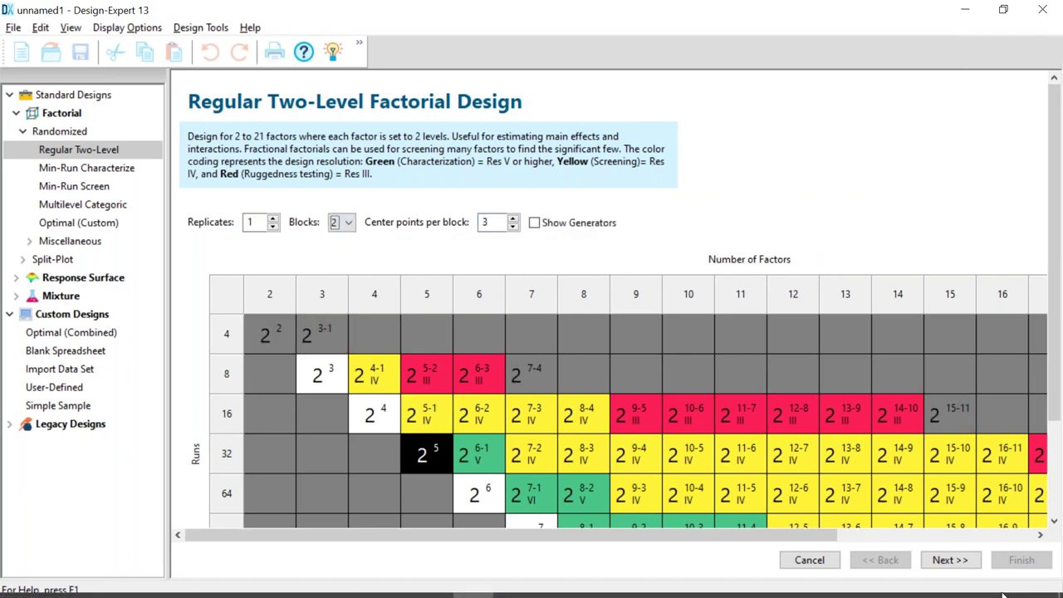
pyautogui.click(952, 562)
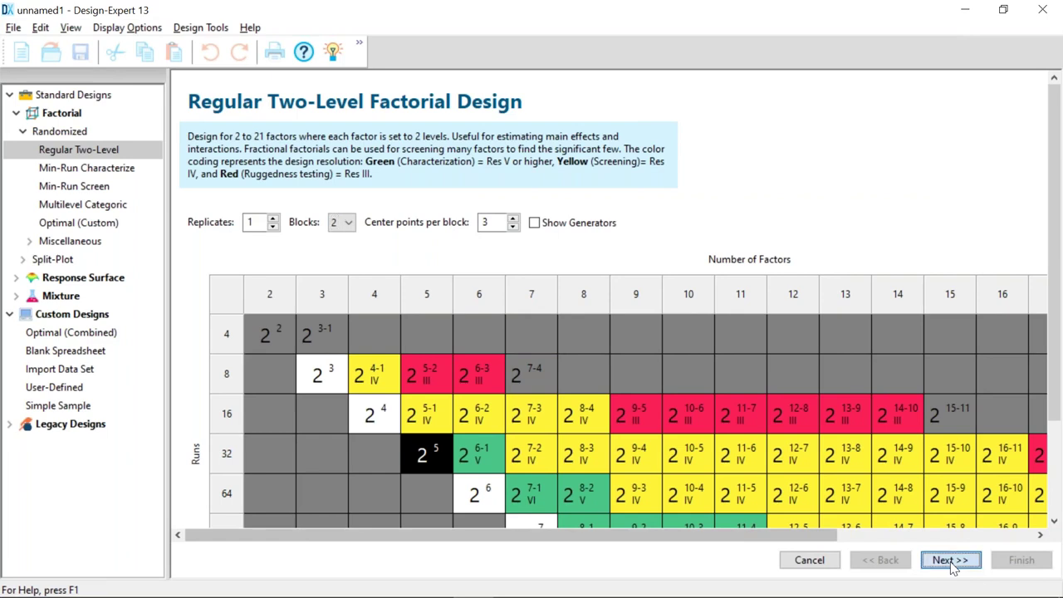
pyautogui.click(951, 562)
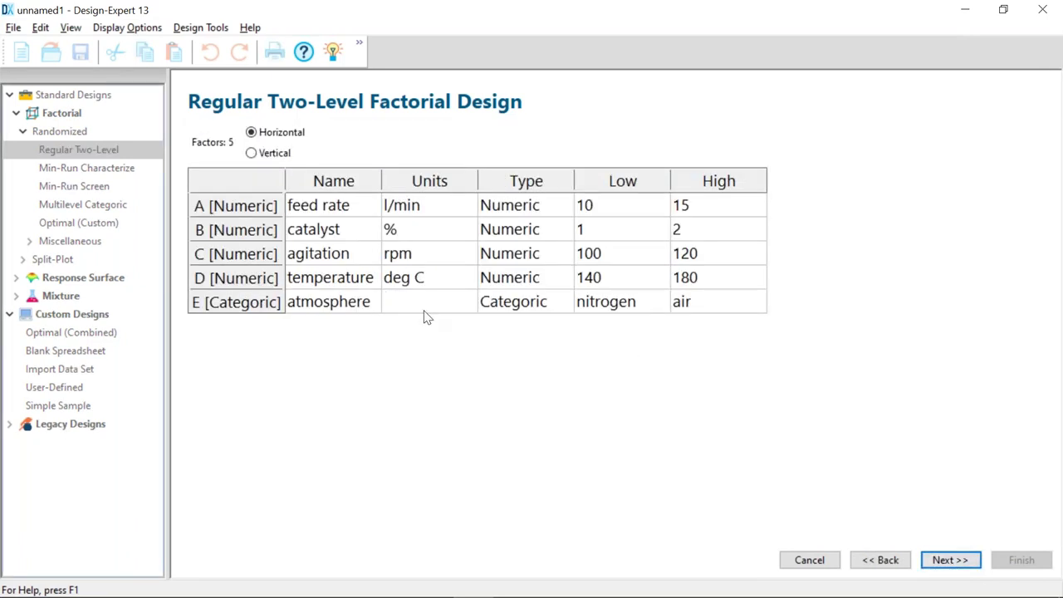
# - Review the five factors' names, units and low and high levels, including the categoric atmosphere factor
pyautogui.click(334, 180)
pyautogui.click(440, 181)
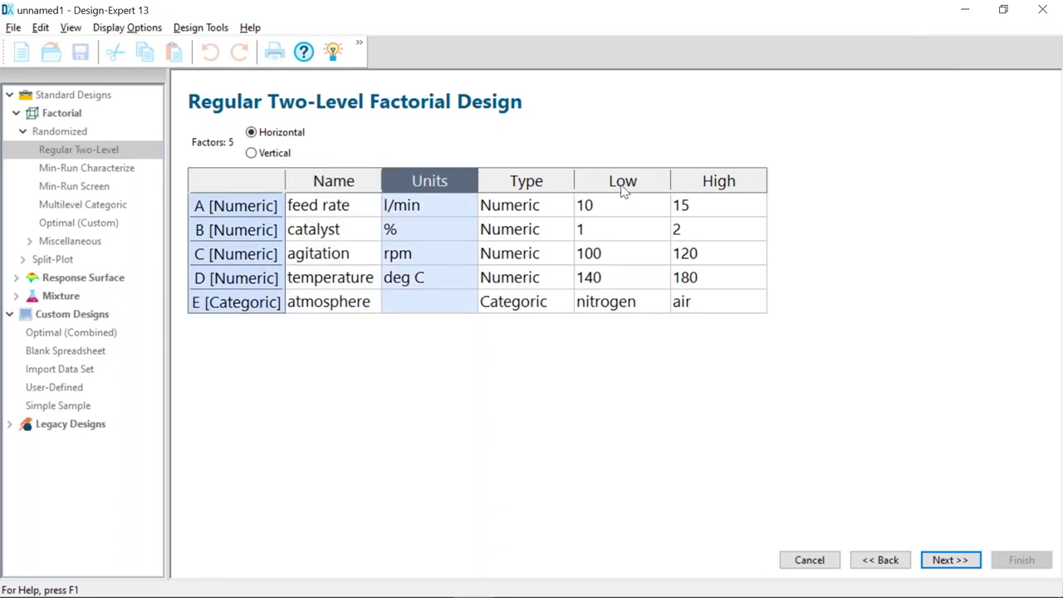
pyautogui.click(560, 209)
pyautogui.moveTo(611, 216); pyautogui.dragTo(701, 269)
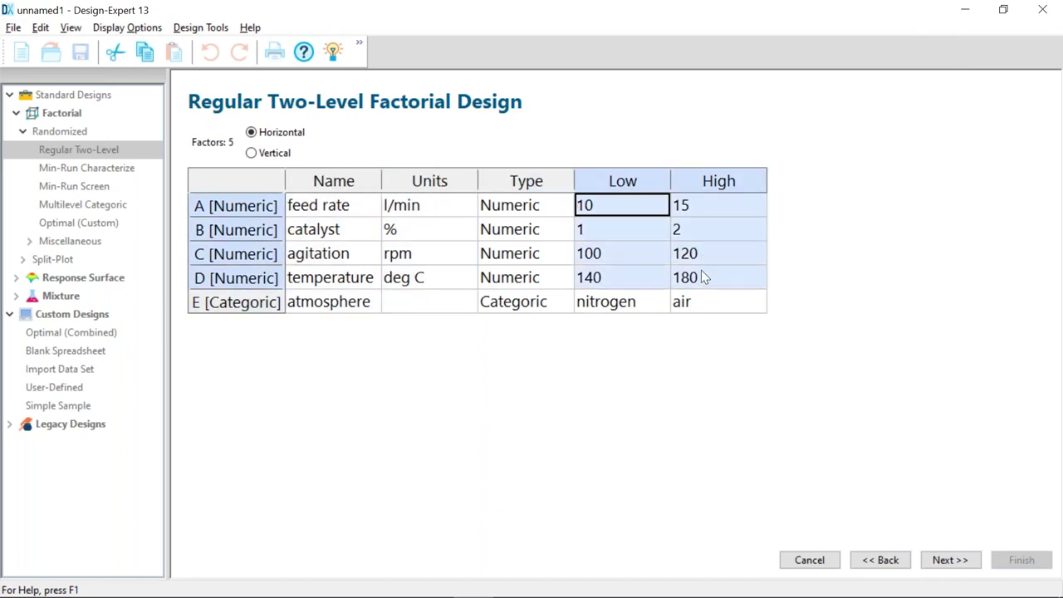
pyautogui.click(239, 307)
pyautogui.click(538, 312)
pyautogui.click(607, 314)
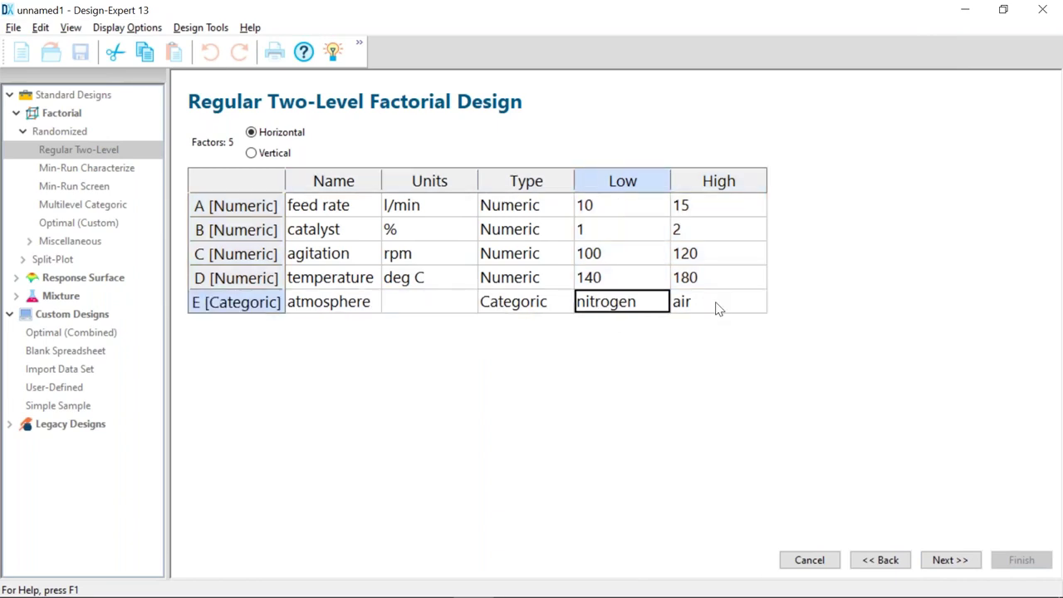
pyautogui.click(717, 305)
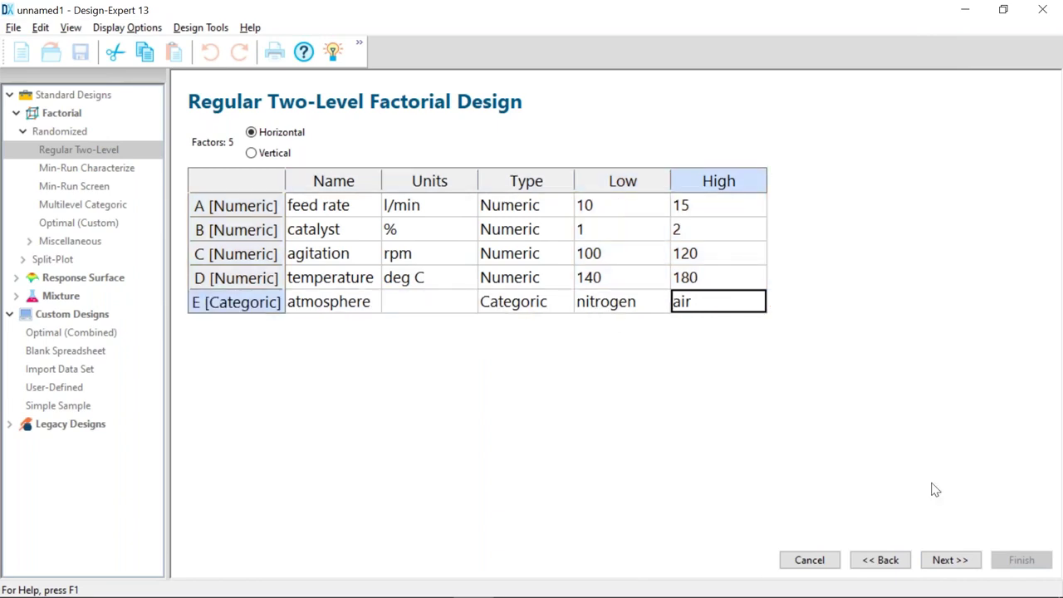
# - Accept the factors with duplicated center points, and name the two blocks Day 1 and Day 2
pyautogui.click(971, 563)
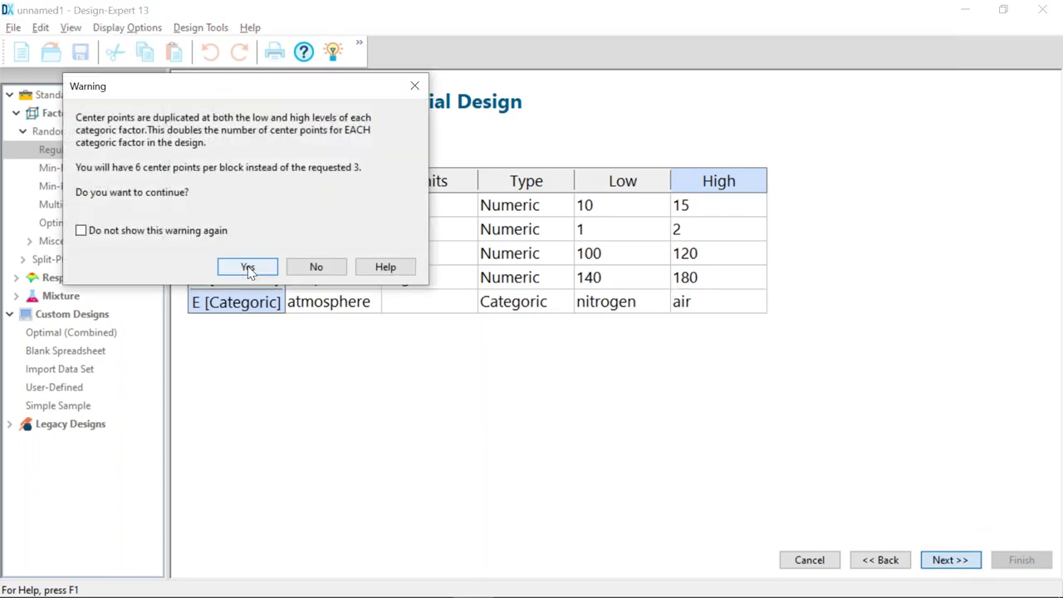
pyautogui.click(250, 271)
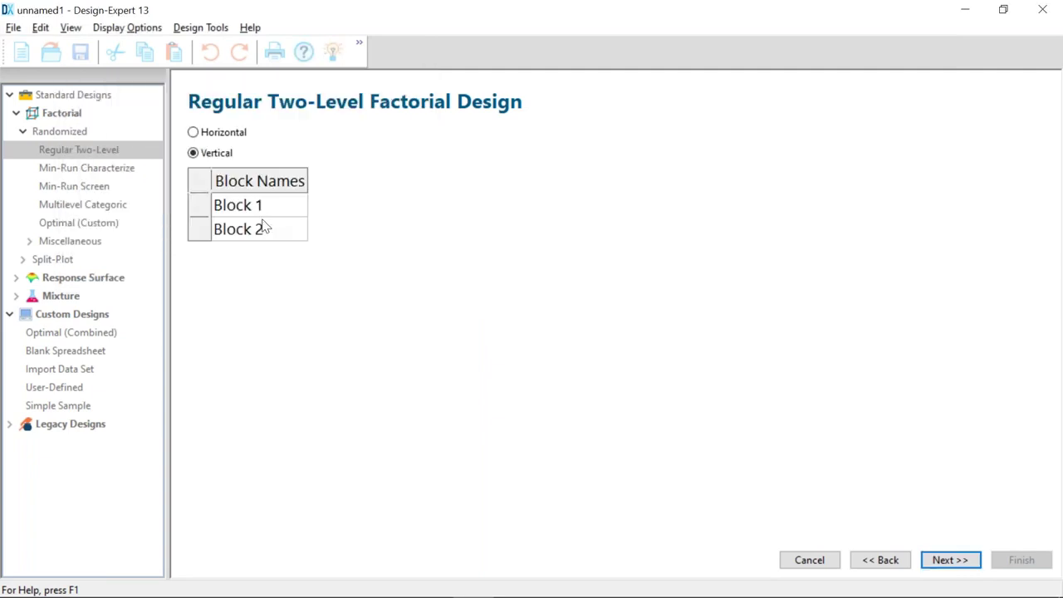
pyautogui.click(260, 206)
pyautogui.doubleClick(260, 206)
pyautogui.write('Day 1')
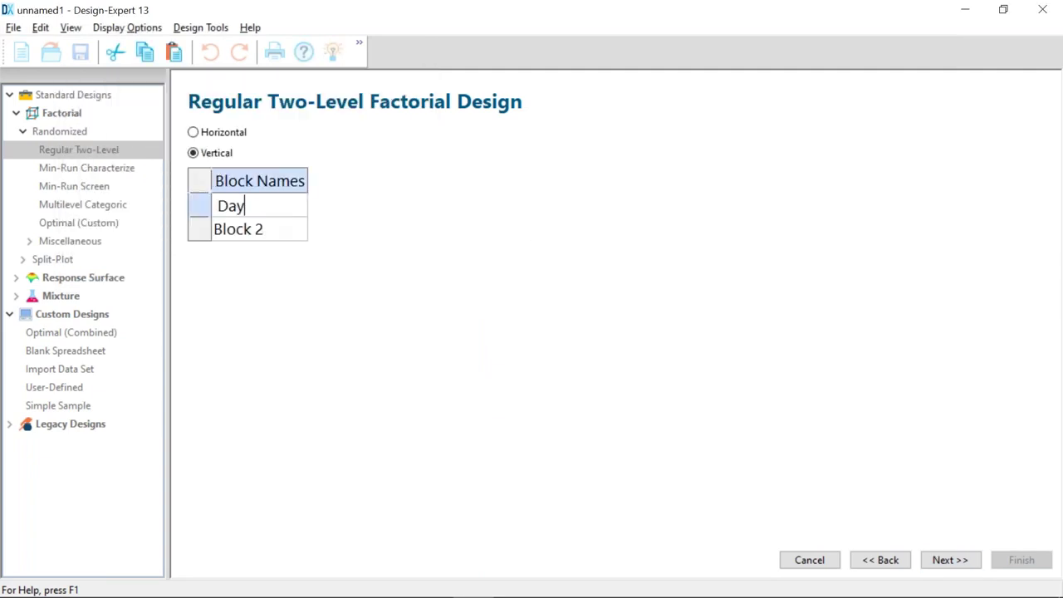
pyautogui.click(234, 231)
pyautogui.write('Day 2')
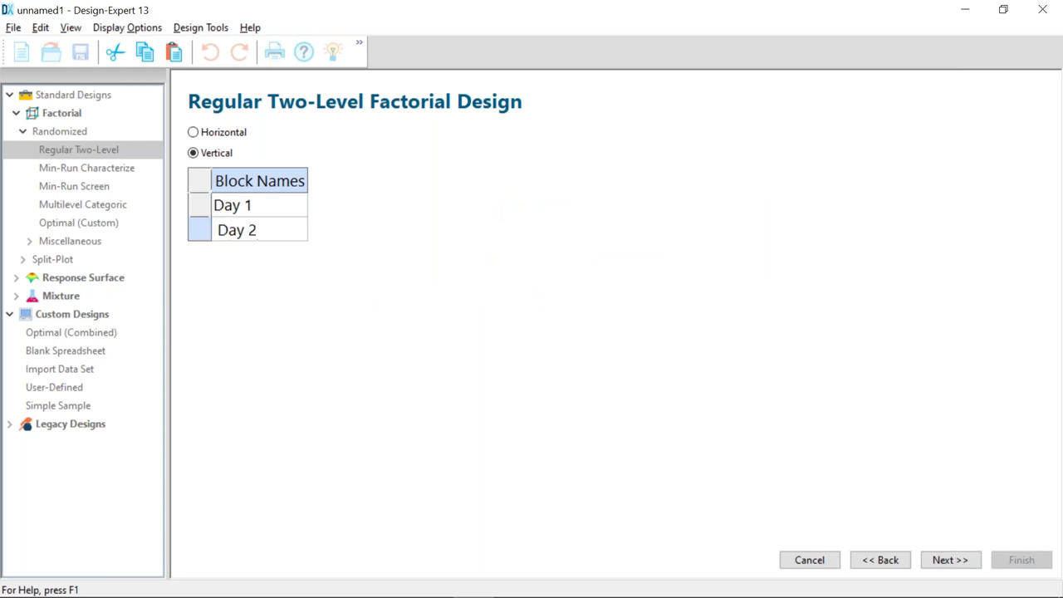
pyautogui.click(943, 560)
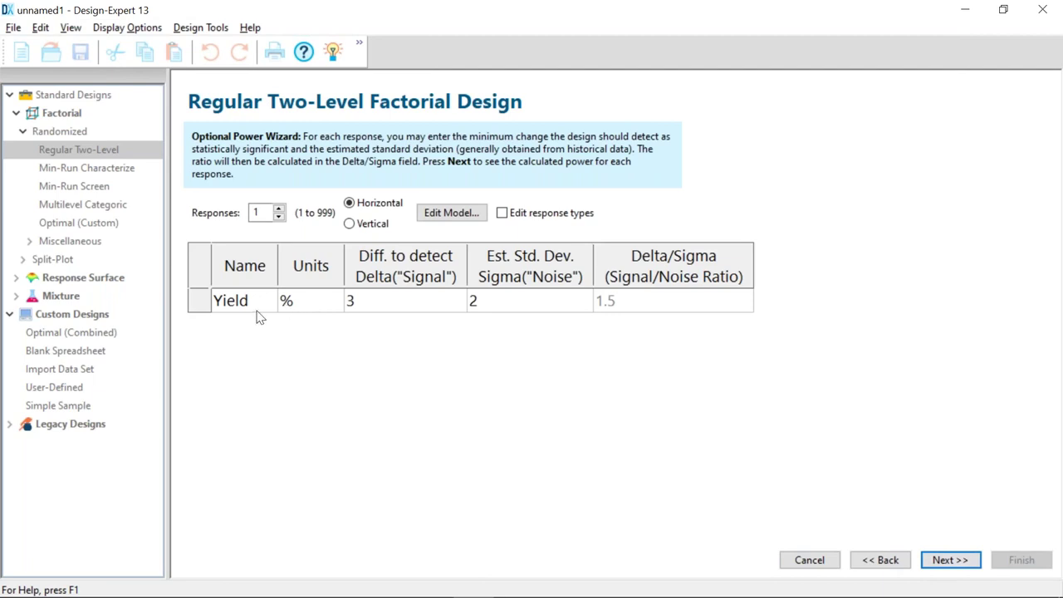
pyautogui.click(280, 213)
pyautogui.click(280, 213)
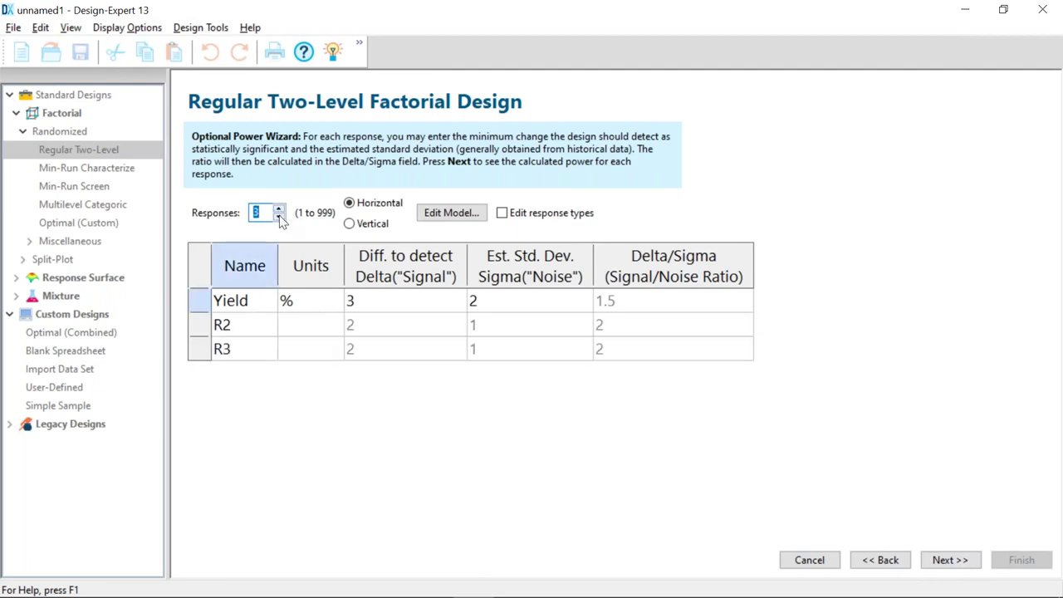
pyautogui.click(280, 217)
pyautogui.click(280, 217)
# - Review the Yield response's units, difference to detect and estimated standard deviation
pyautogui.click(249, 302)
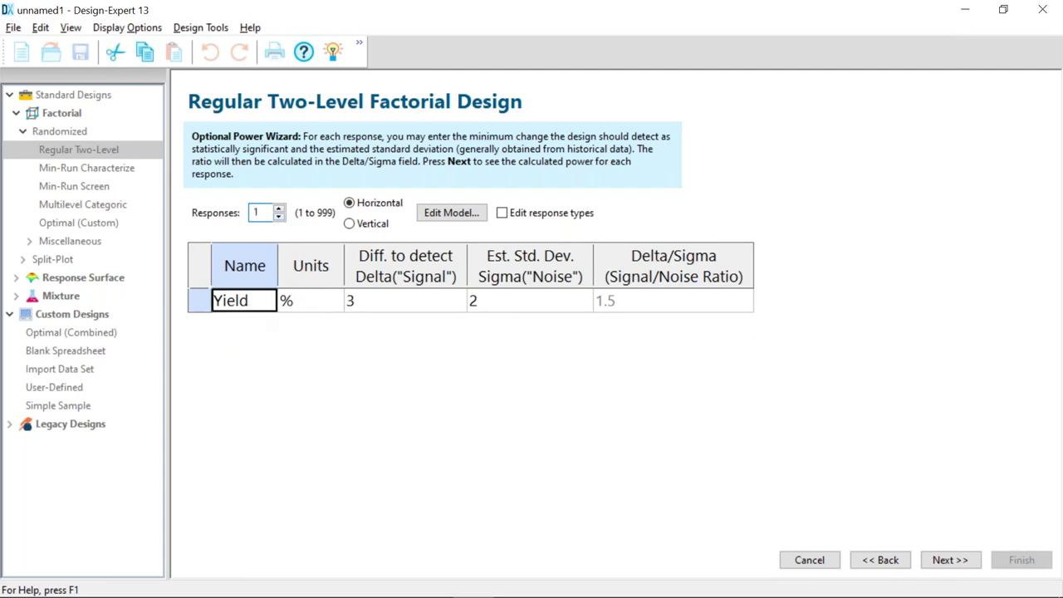
pyautogui.click(296, 304)
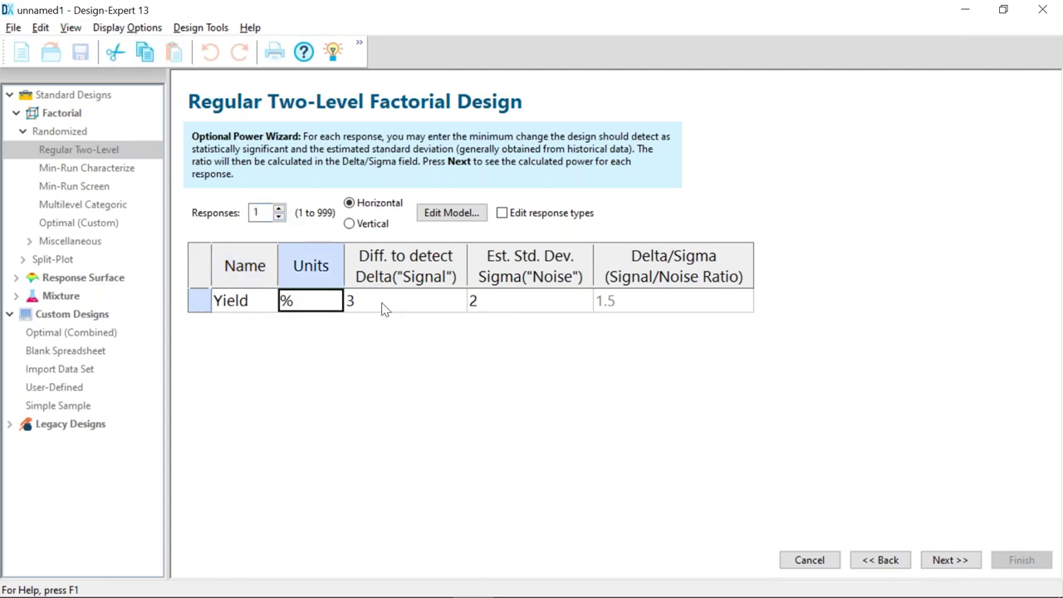
pyautogui.click(383, 304)
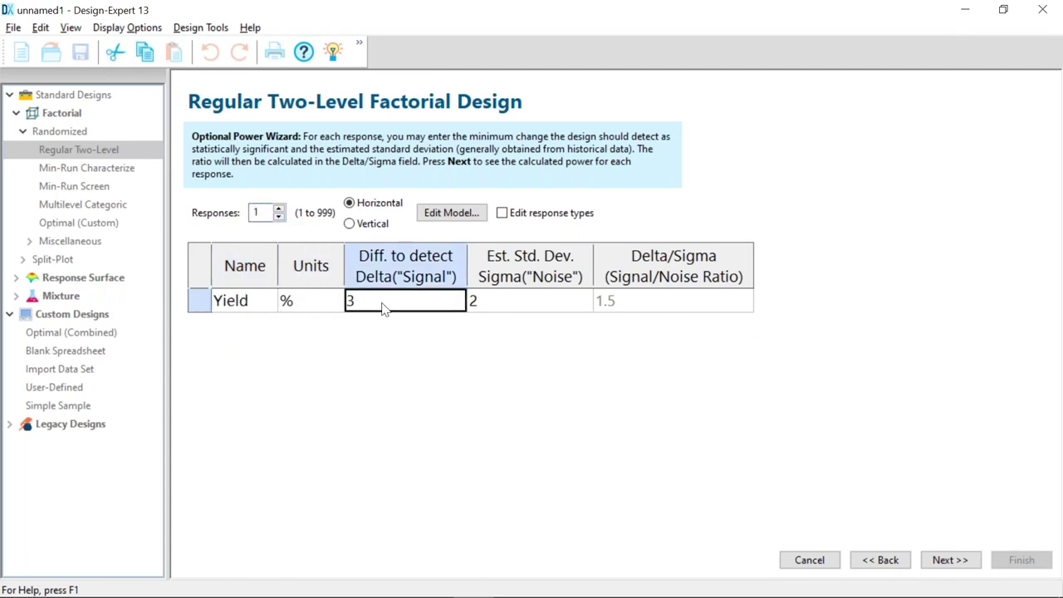
pyautogui.click(504, 306)
pyautogui.moveTo(435, 306); pyautogui.dragTo(487, 308)
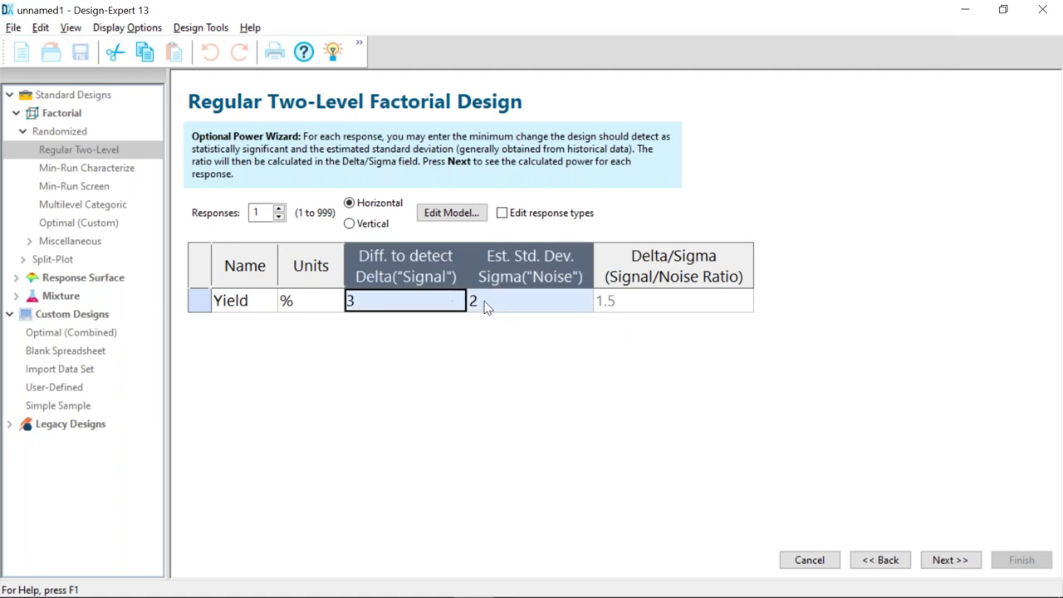
# - Check the factors' design power for Yield against the 80% guideline and finish building the design
pyautogui.click(952, 560)
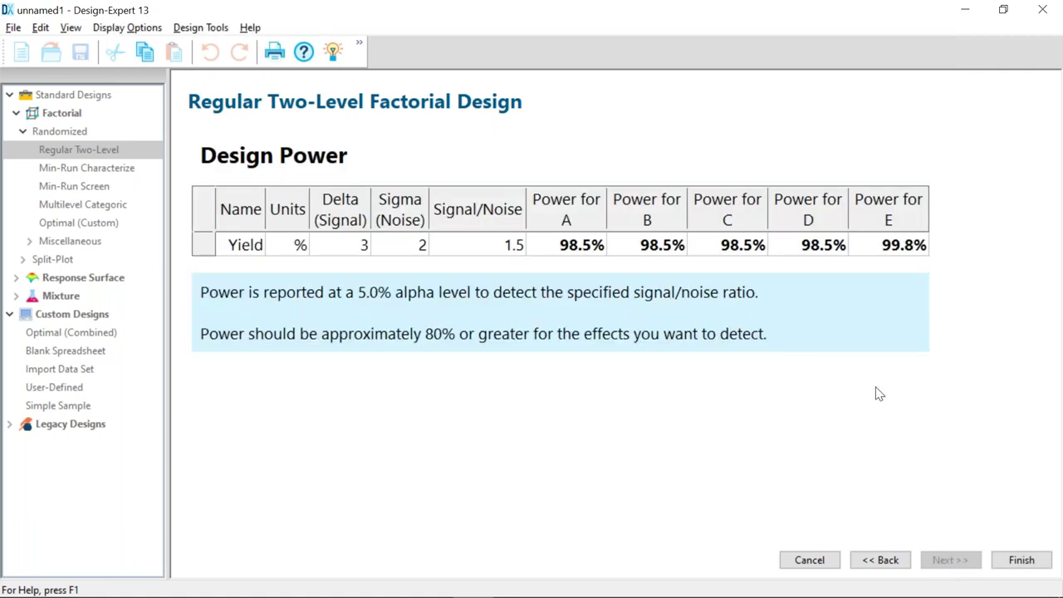
pyautogui.click(586, 255)
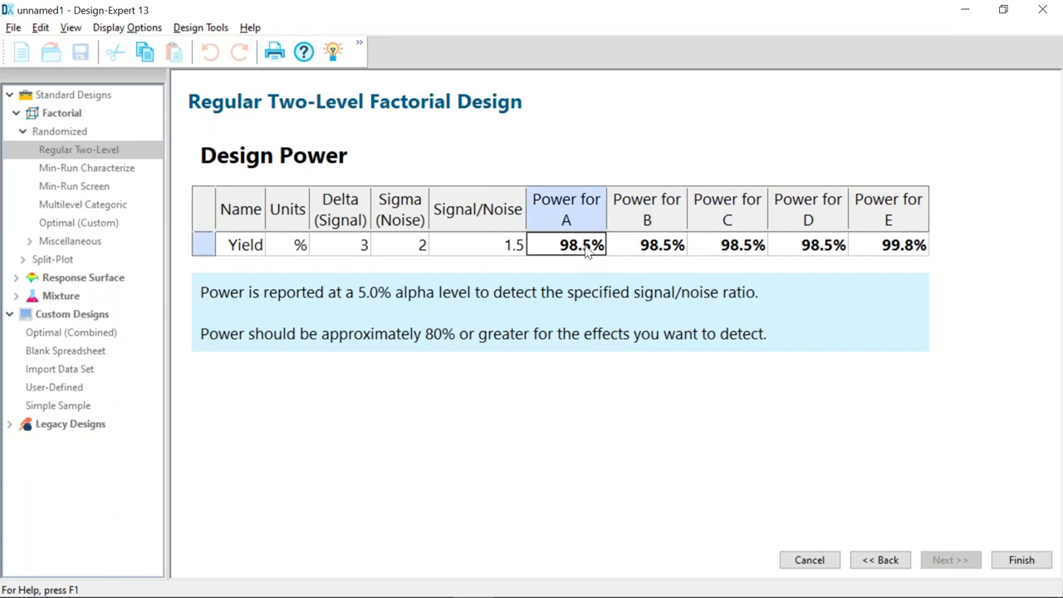
pyautogui.moveTo(426, 334); pyautogui.dragTo(837, 339)
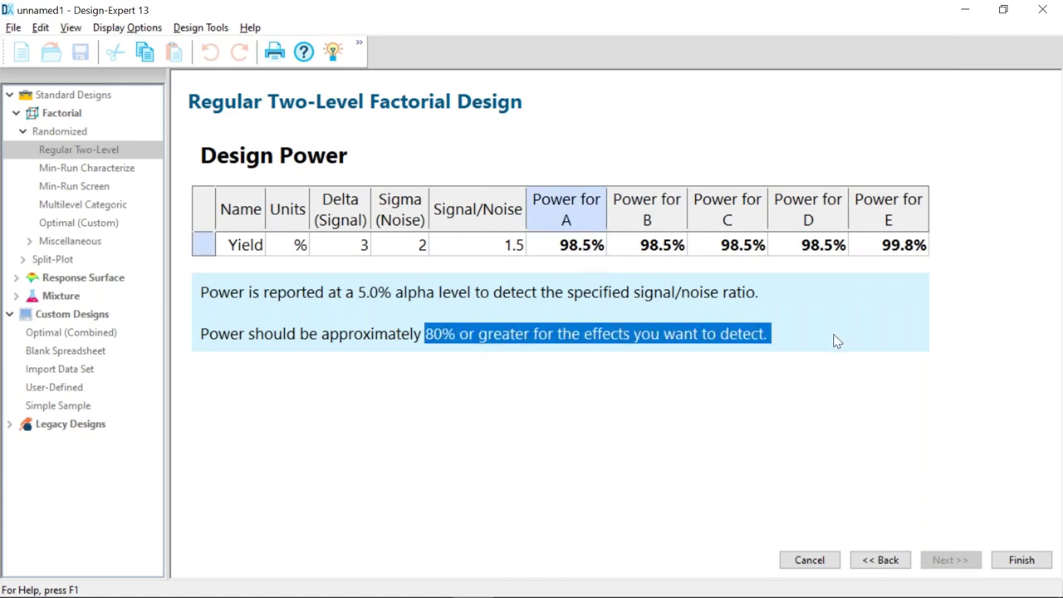
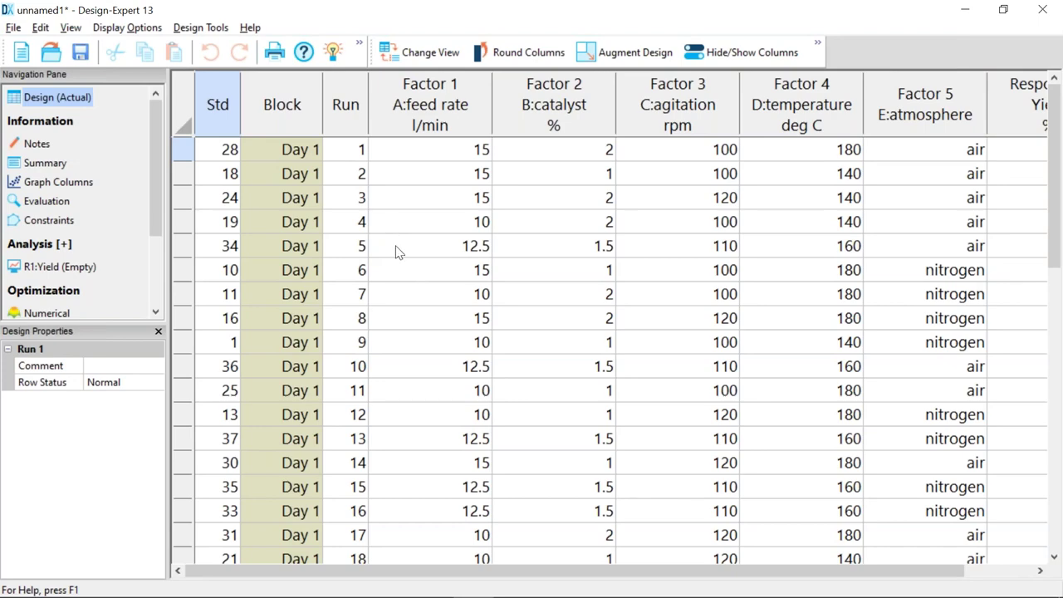
# - Shrink the design table to show more runs and display its Space Point Type column
pyautogui.scroll(-4, 396, 253)
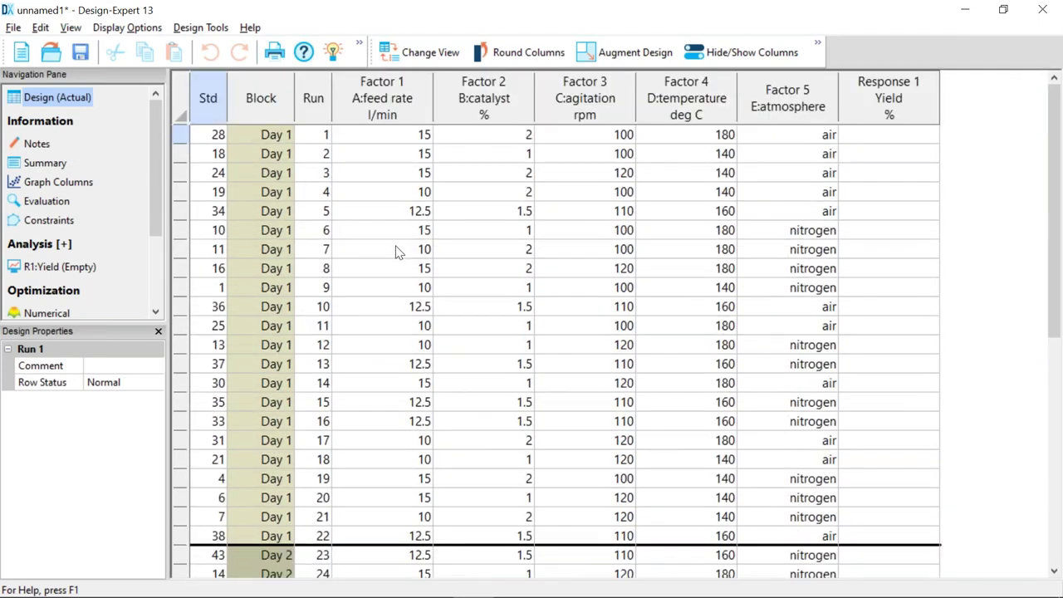
pyautogui.scroll(-1, 396, 253)
pyautogui.scroll(-1, 396, 252)
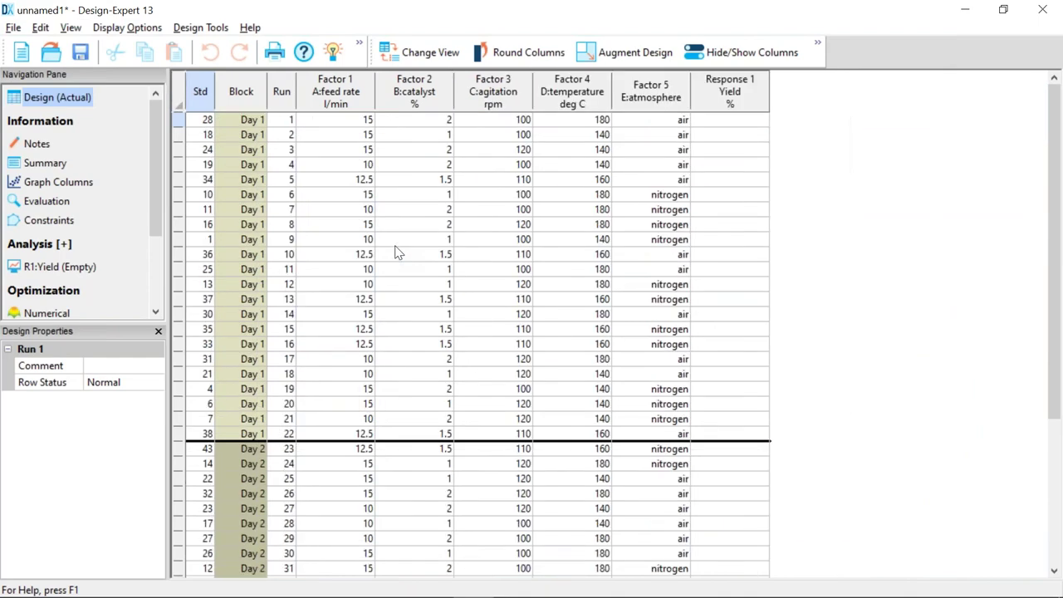
pyautogui.rightClick(175, 90)
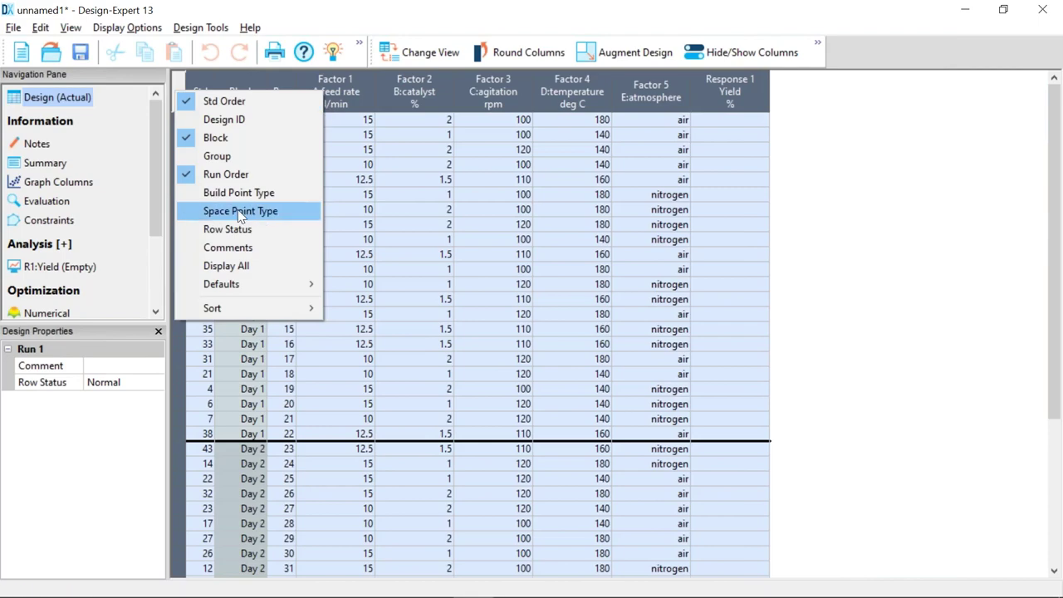
pyautogui.click(240, 212)
# - Examine where the center point runs fall within the Day 1 and Day 2 blocks
pyautogui.click(332, 179)
pyautogui.click(341, 255)
pyautogui.click(341, 330)
pyautogui.click(341, 344)
pyautogui.scroll(-1, 363, 351)
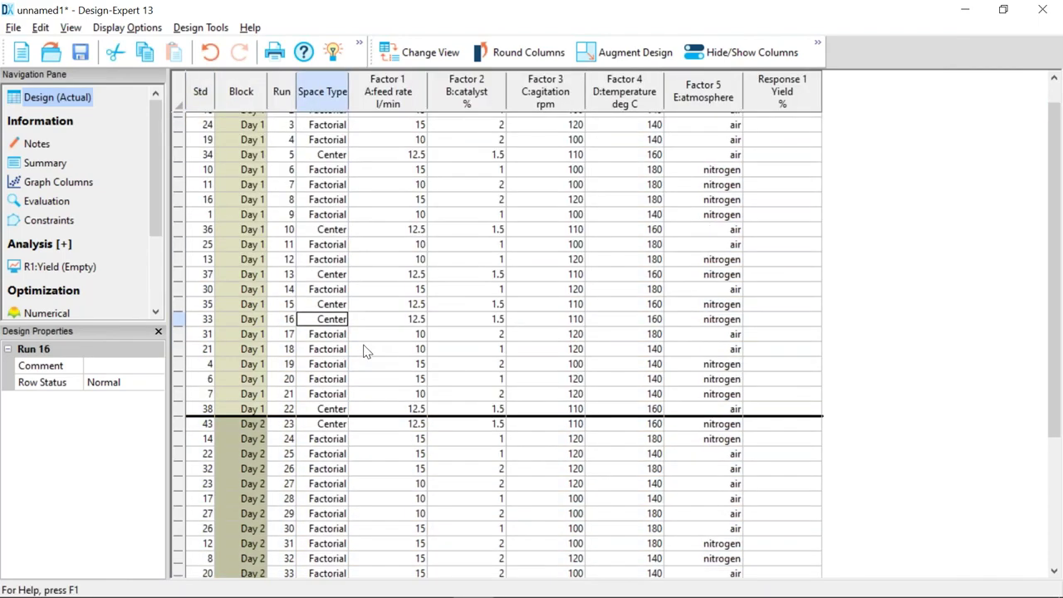
pyautogui.scroll(-3, 363, 352)
pyautogui.click(332, 299)
pyautogui.click(336, 464)
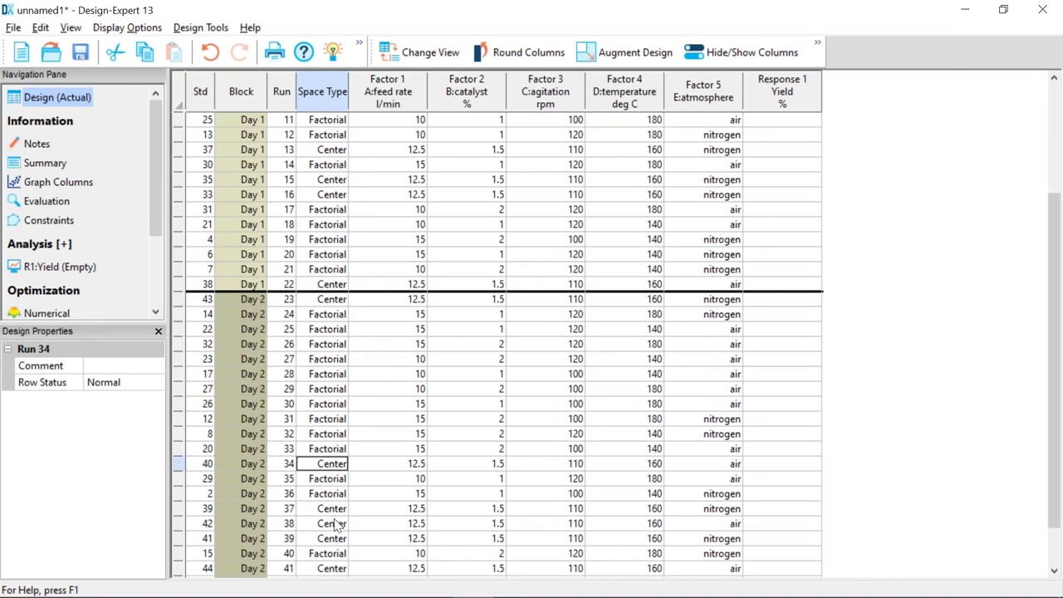
pyautogui.click(332, 510)
pyautogui.click(332, 523)
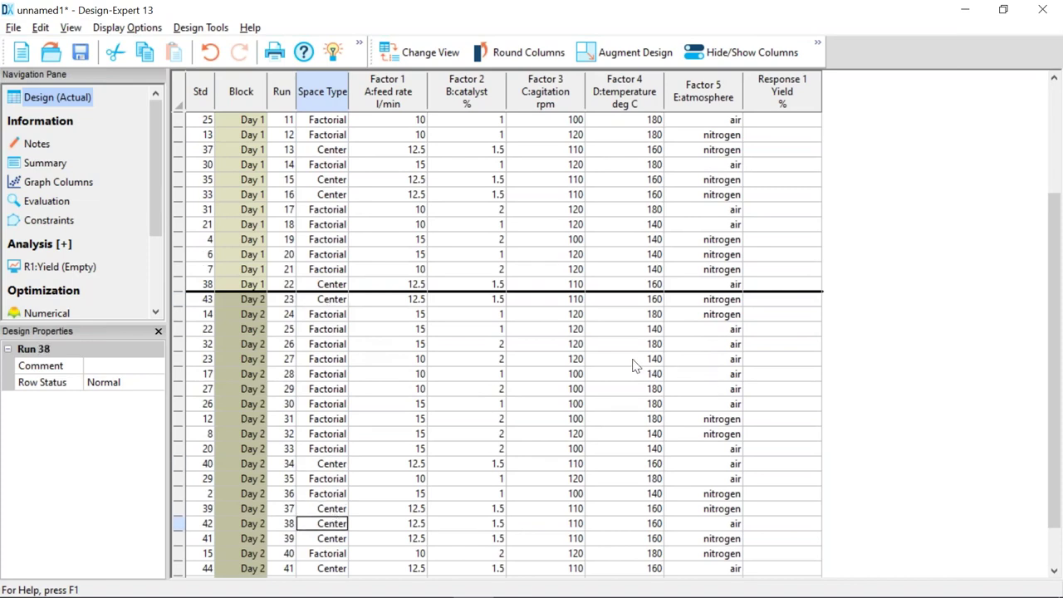
# - Switch to the PowerPoint slide show and underline the "Run a half-fraction" option
pyautogui.hotkey('alt', 'Tab')
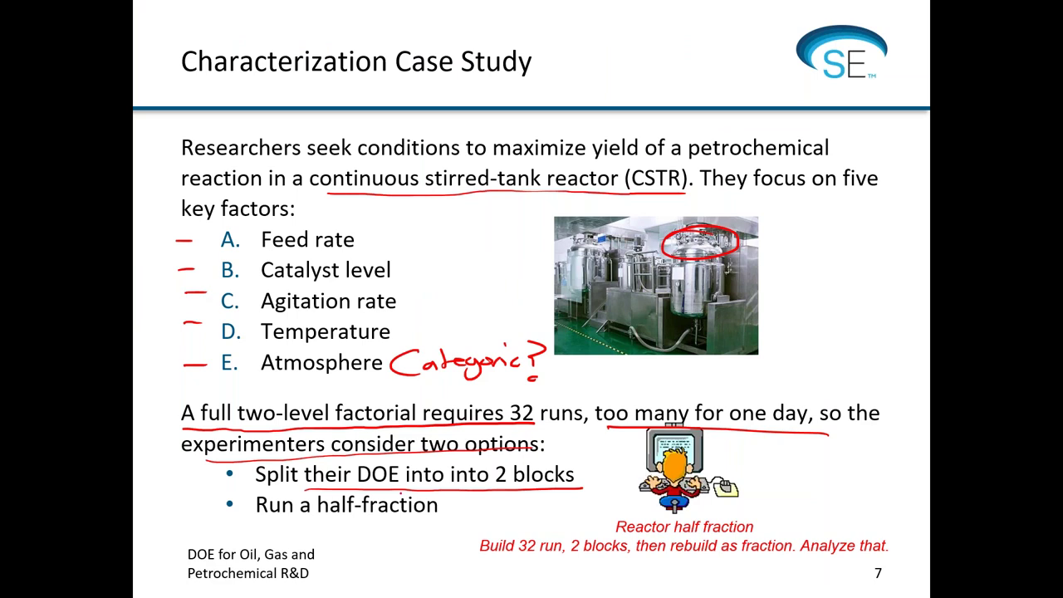
pyautogui.moveTo(279, 526); pyautogui.dragTo(372, 525)
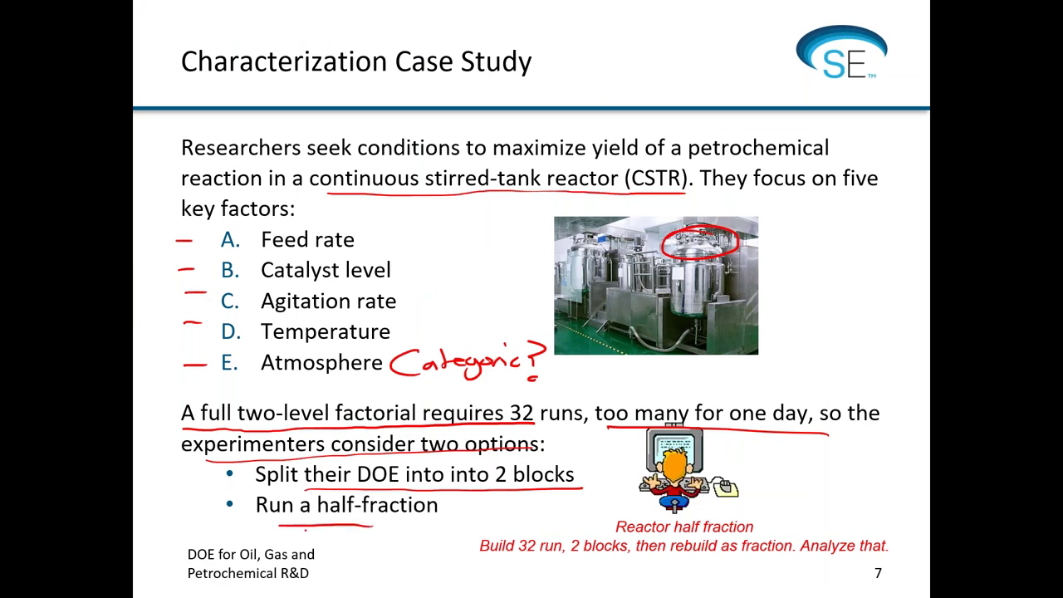
# - Switch to Design-Expert, open Reactor half fraction.dxpx without saving the current design, and display its Space Point Type column
pyautogui.moveTo(305, 529); pyautogui.dragTo(383, 530)
pyautogui.hotkey('alt', 'Tab')
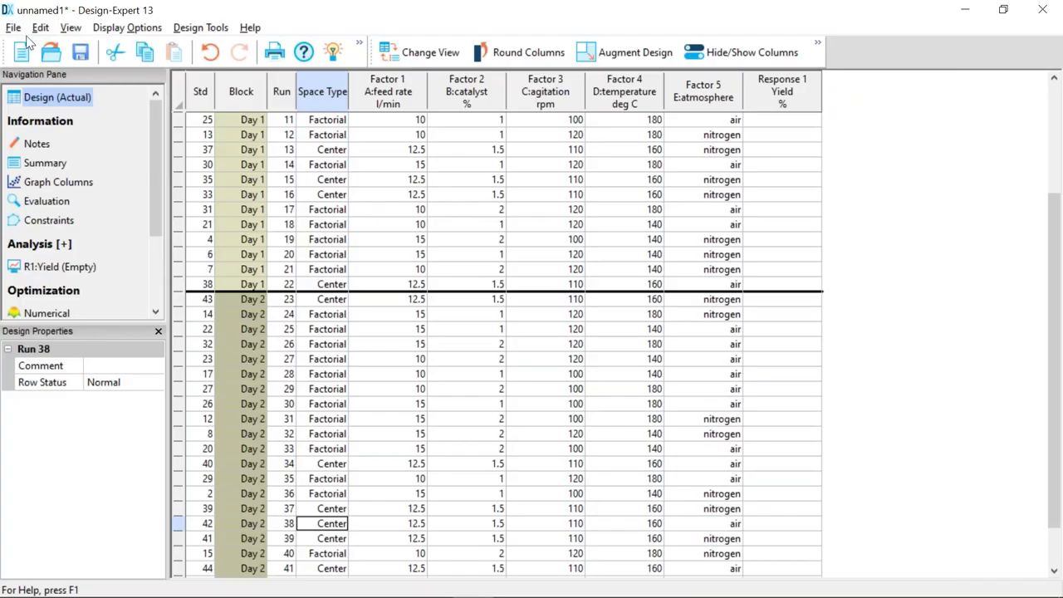
pyautogui.click(17, 30)
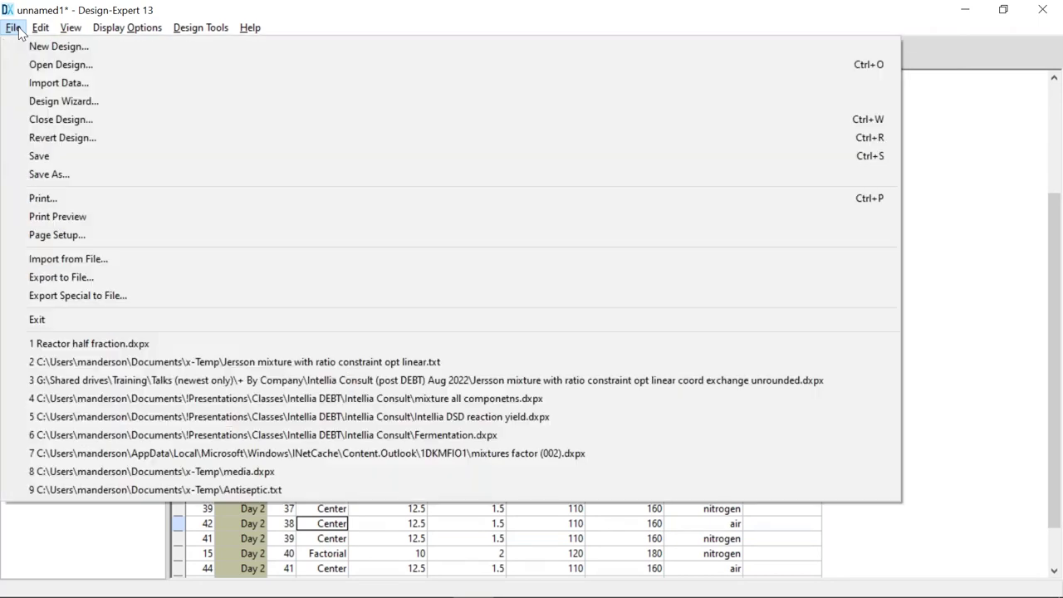
pyautogui.click(119, 348)
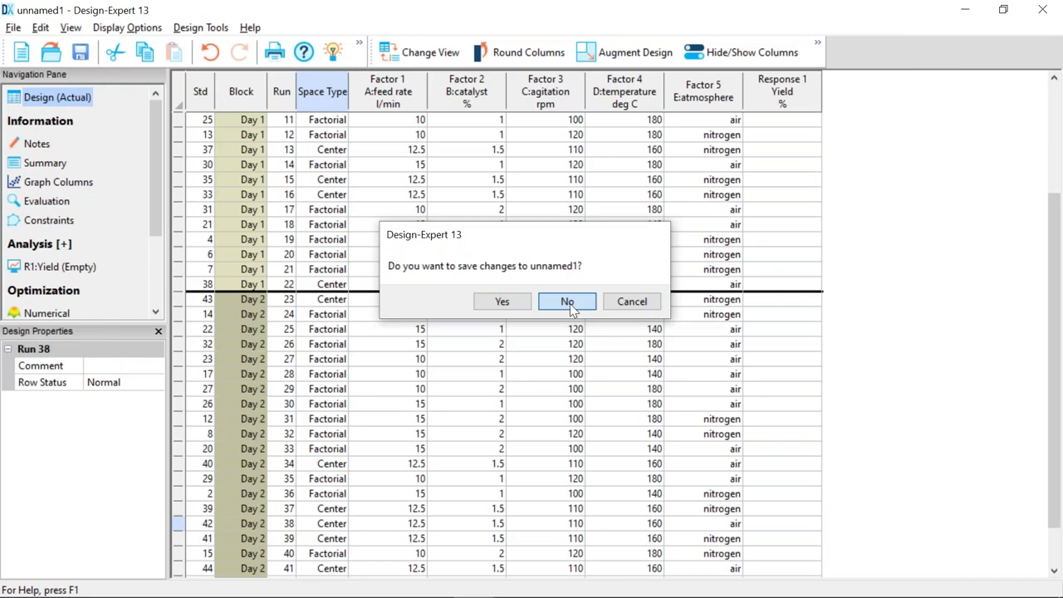
pyautogui.click(568, 302)
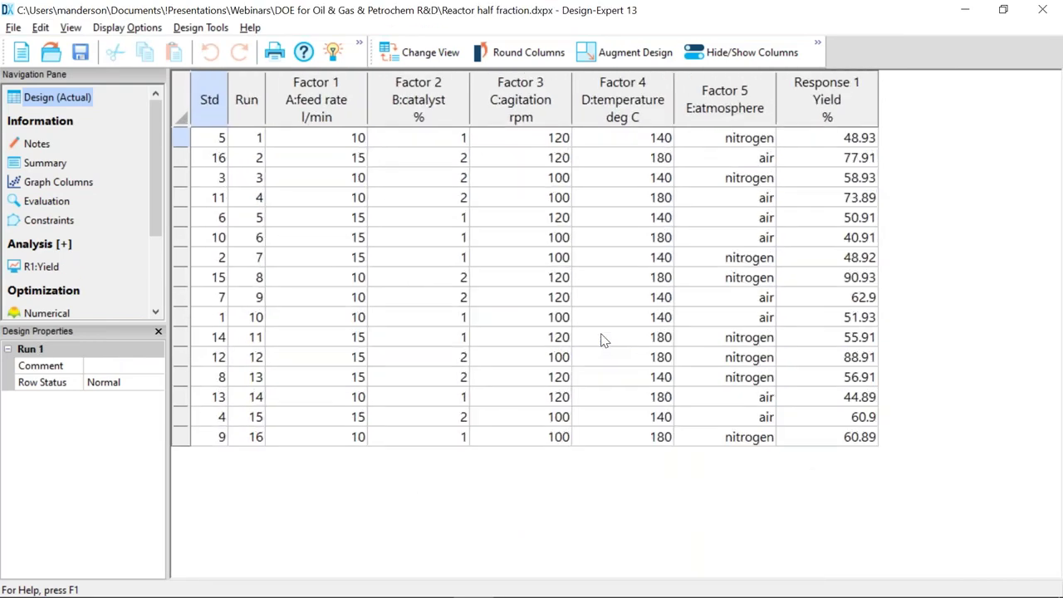
pyautogui.rightClick(180, 103)
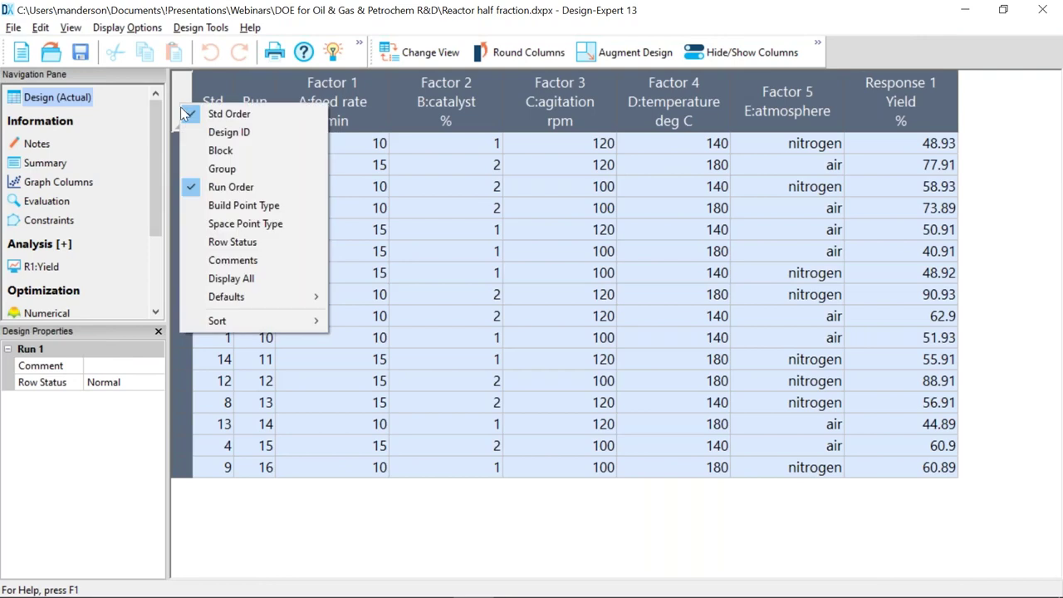
pyautogui.click(245, 224)
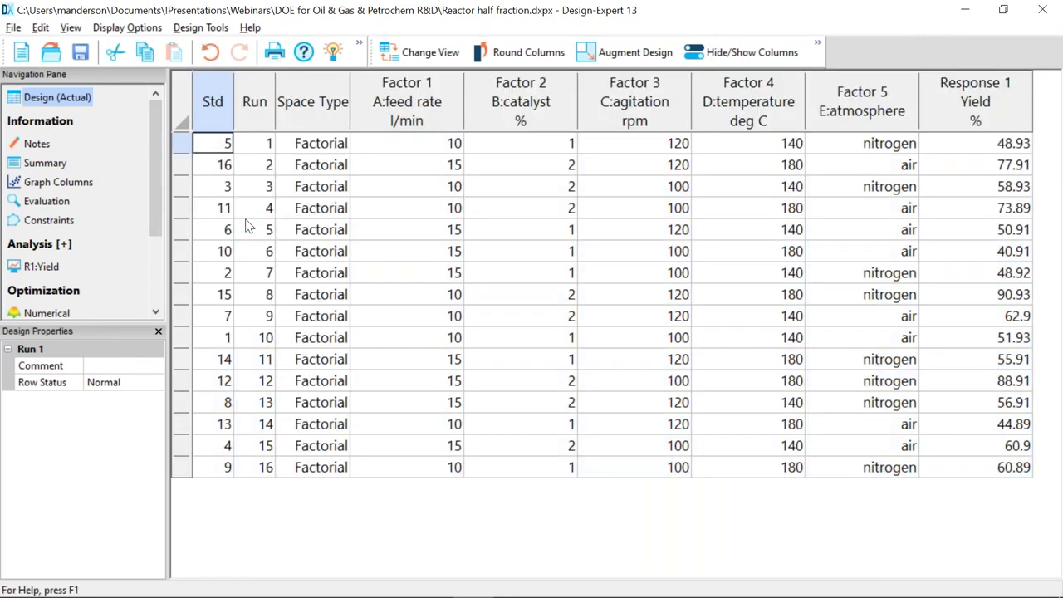
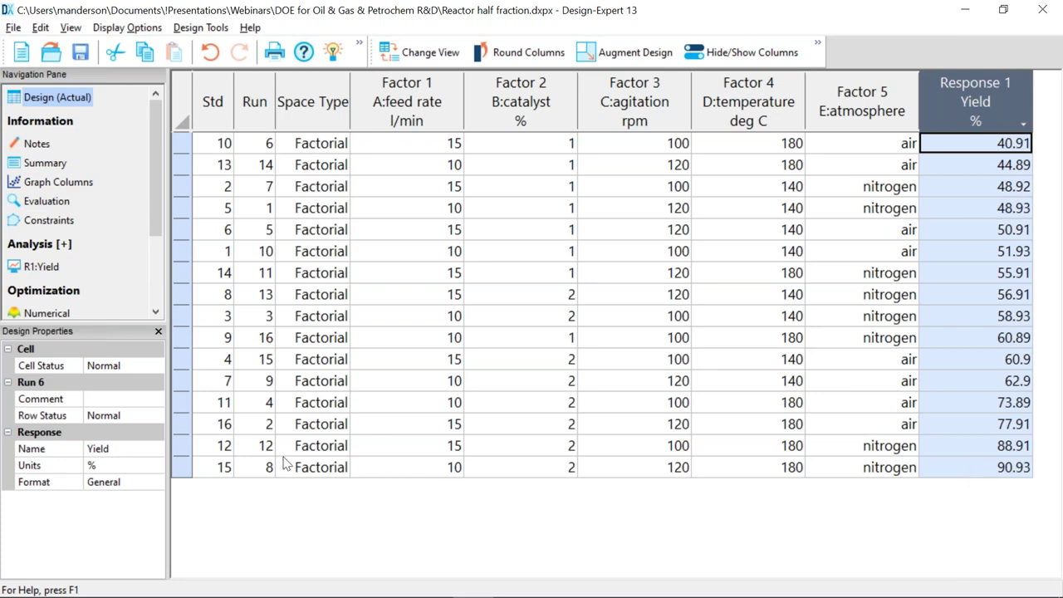
# - Compare the atmosphere, temperature and catalyst settings of the two runs with the highest Yield in the design table
pyautogui.click(184, 468)
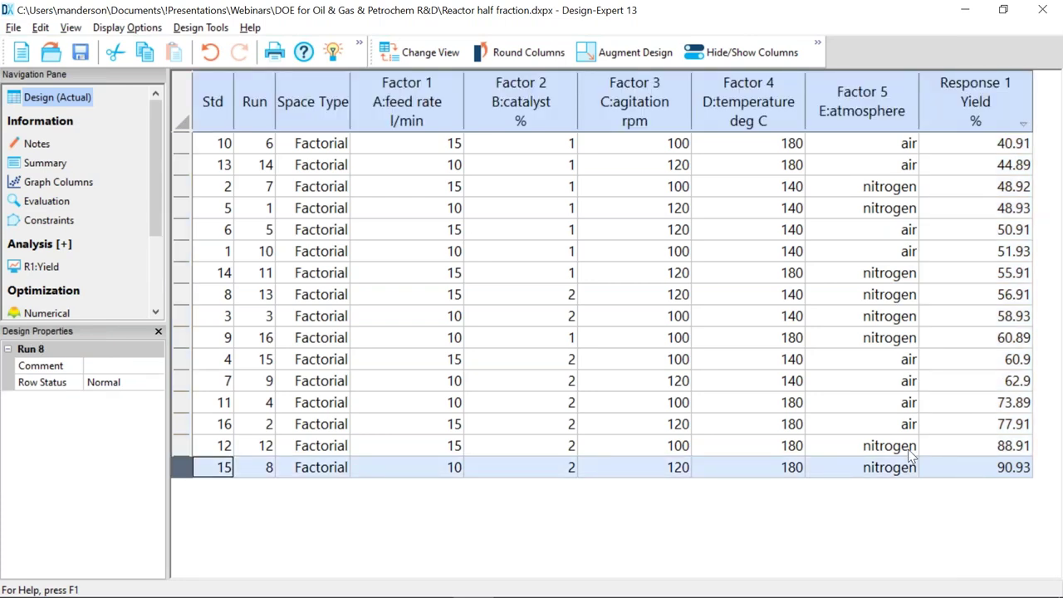
pyautogui.moveTo(912, 449); pyautogui.dragTo(922, 484)
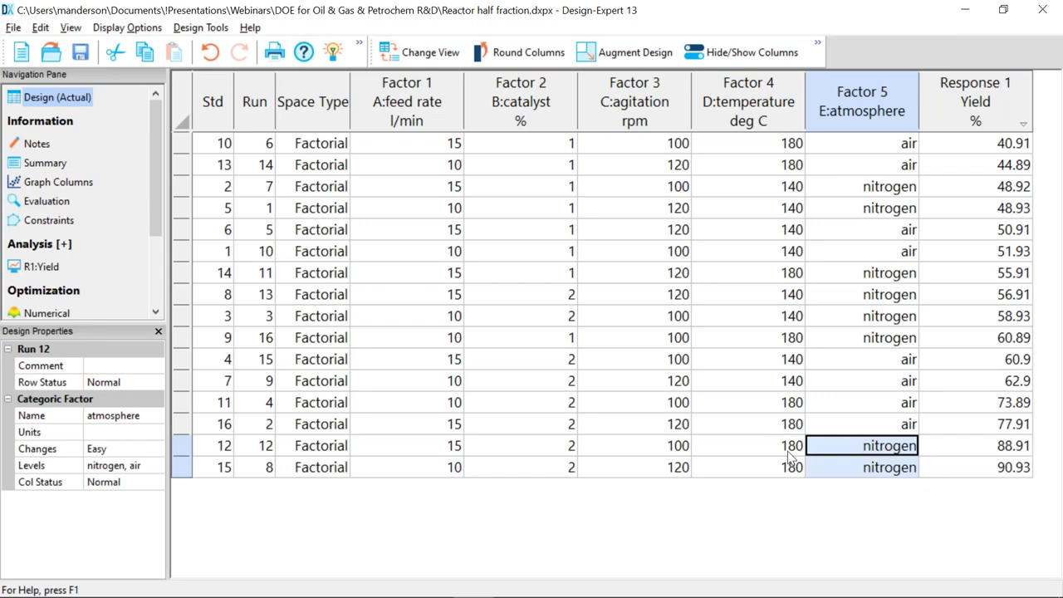
pyautogui.moveTo(790, 451); pyautogui.dragTo(786, 476)
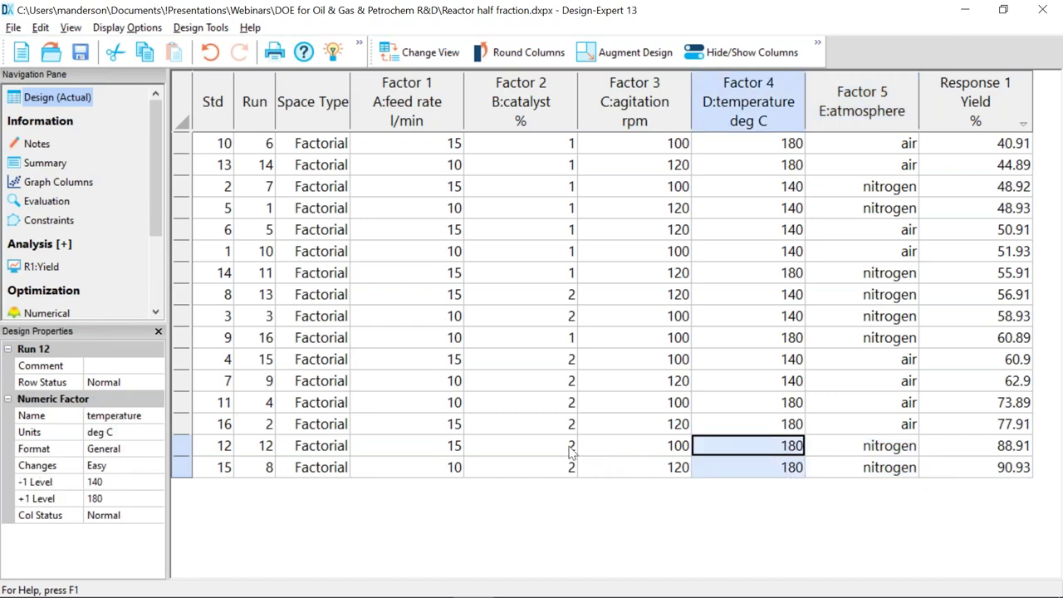
pyautogui.moveTo(571, 451); pyautogui.dragTo(570, 478)
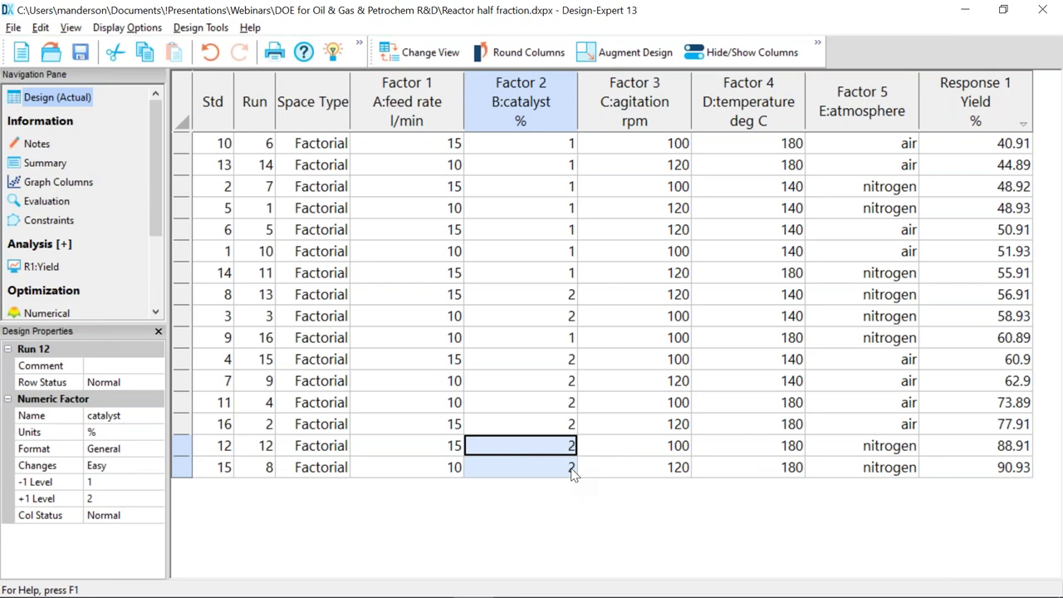
pyautogui.click(970, 112)
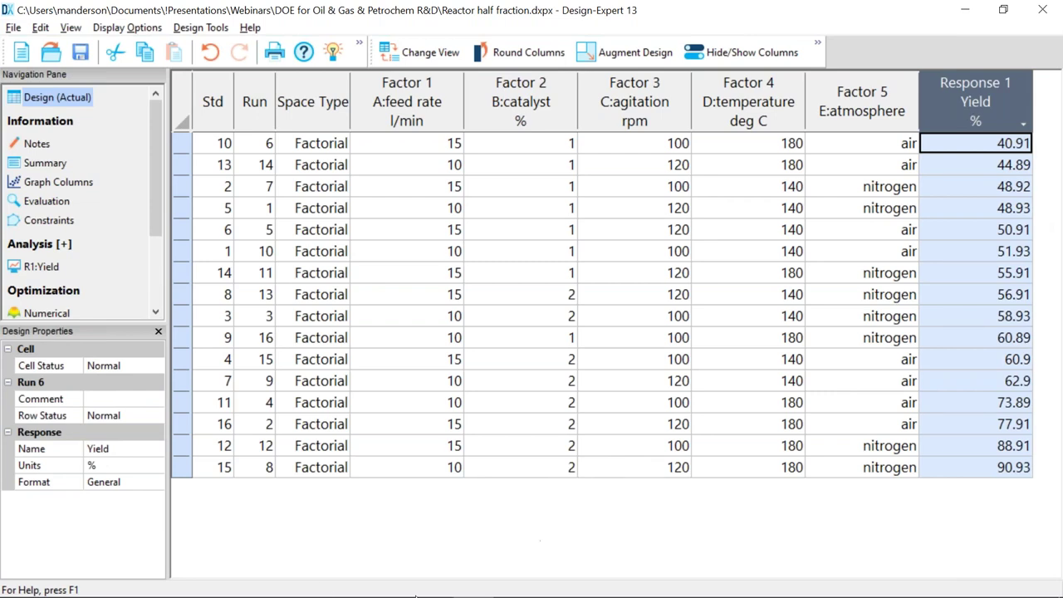
pyautogui.click(1015, 468)
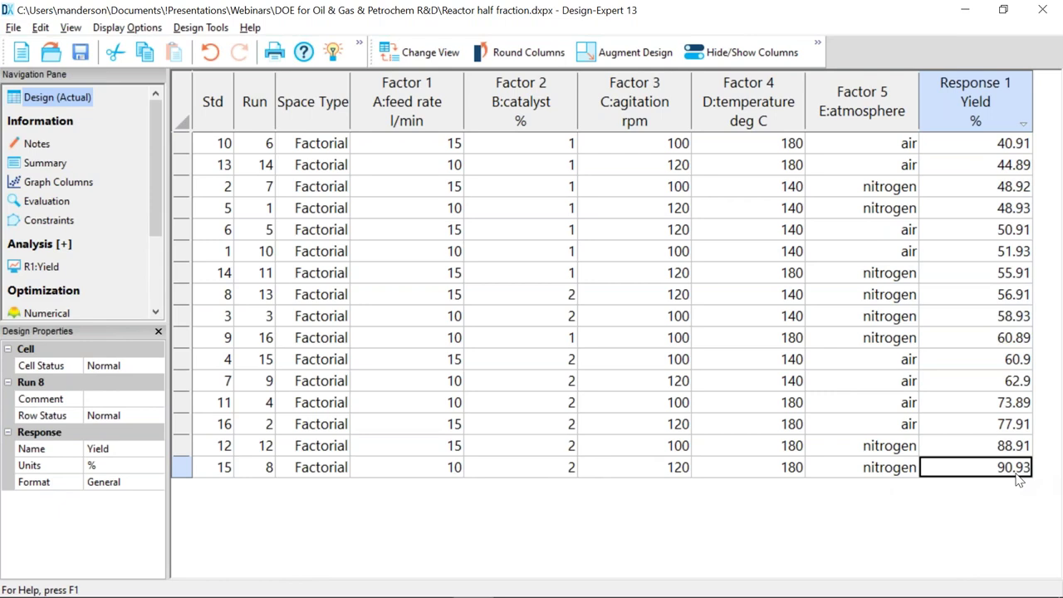
# - View scatterplots of Yield against B:catalyst and against D:temperature, using the column correlation grid
pyautogui.click(71, 188)
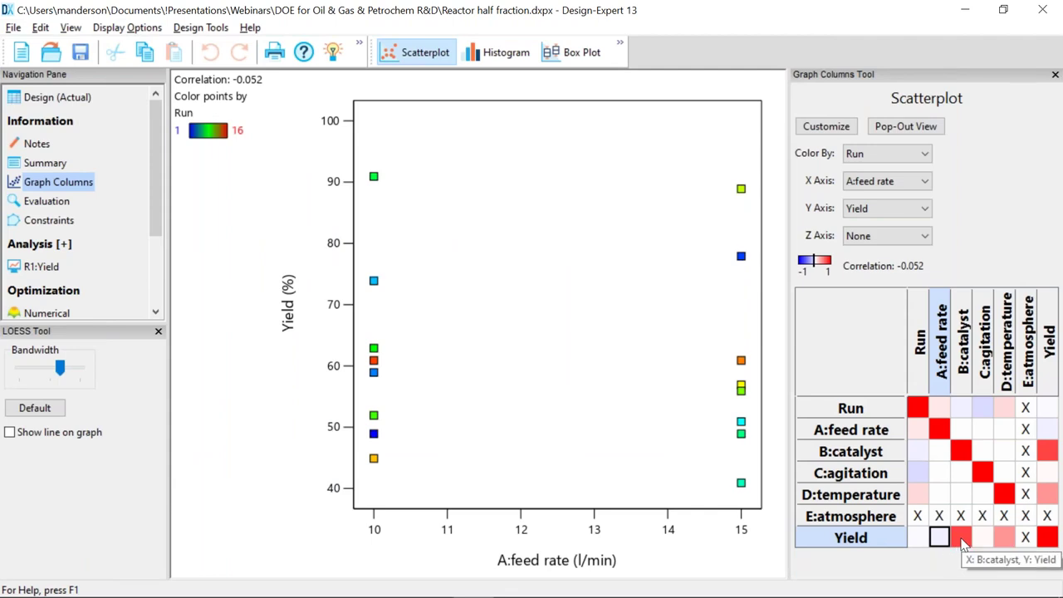
pyautogui.click(961, 537)
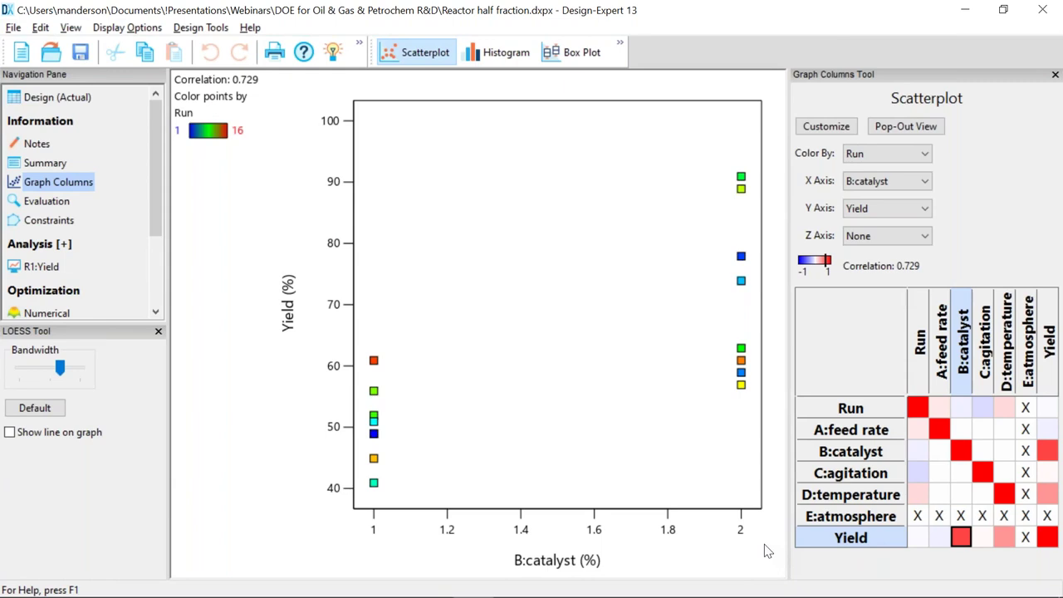
pyautogui.click(1006, 537)
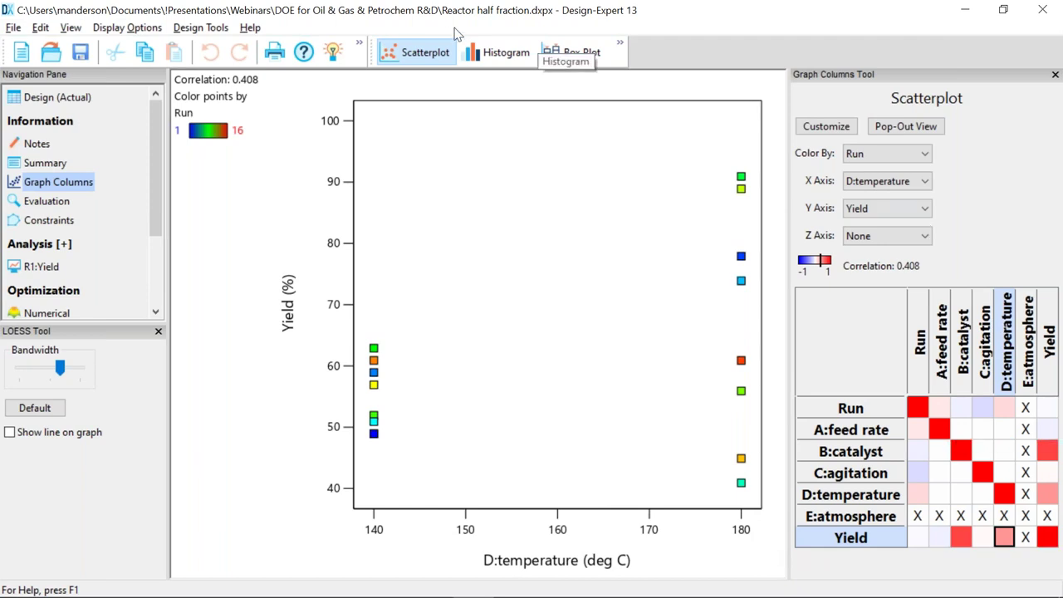
# - Show the half-normal plot of Yield effects in a single pane and select B-catalyst, D-temperature, BD, DE and E-atmosphere as model terms
pyautogui.click(45, 266)
pyautogui.click(221, 393)
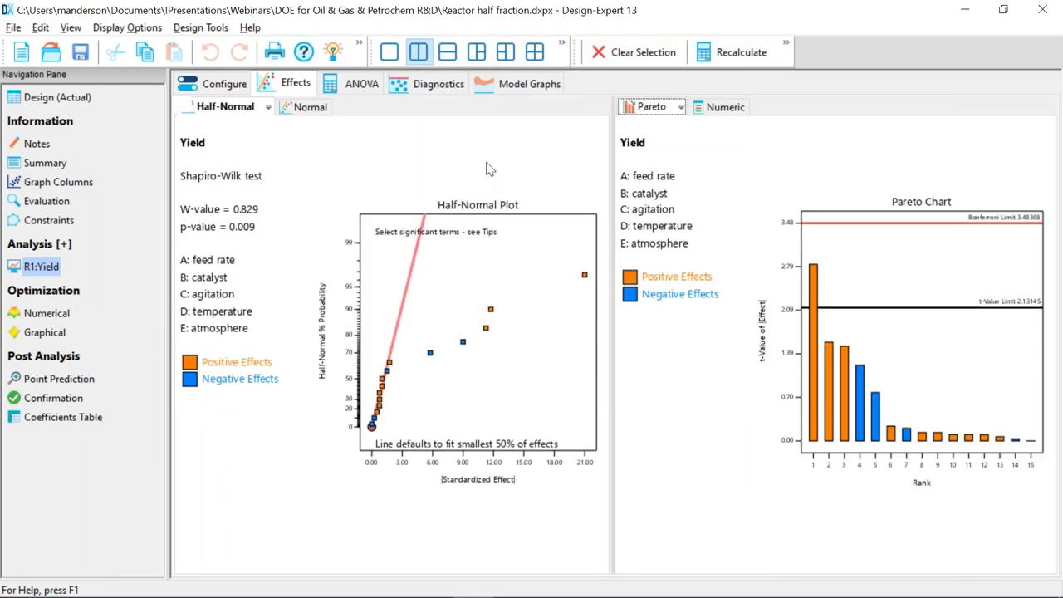
pyautogui.click(389, 51)
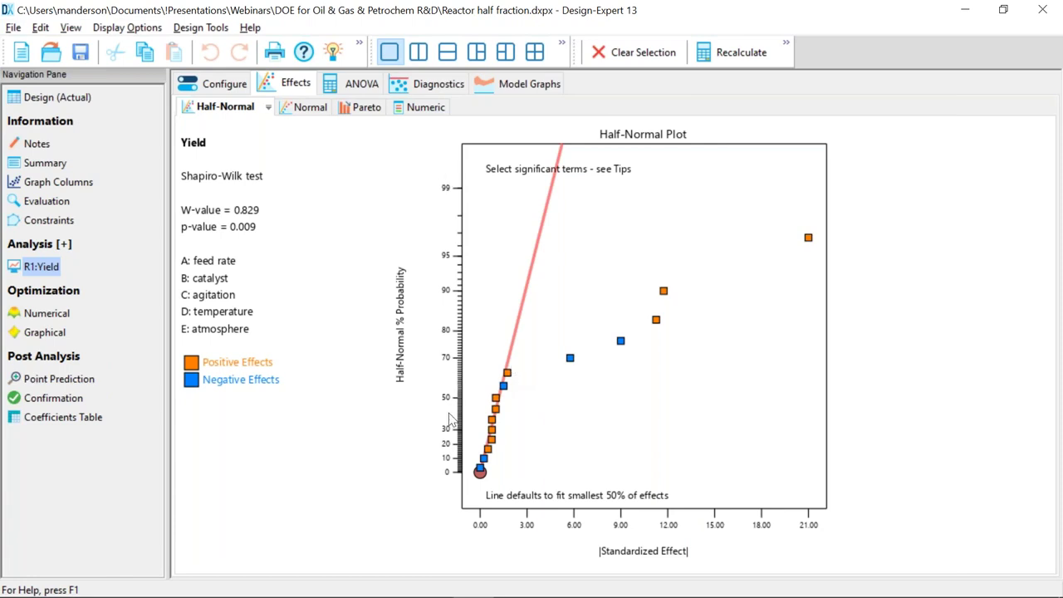
pyautogui.click(808, 239)
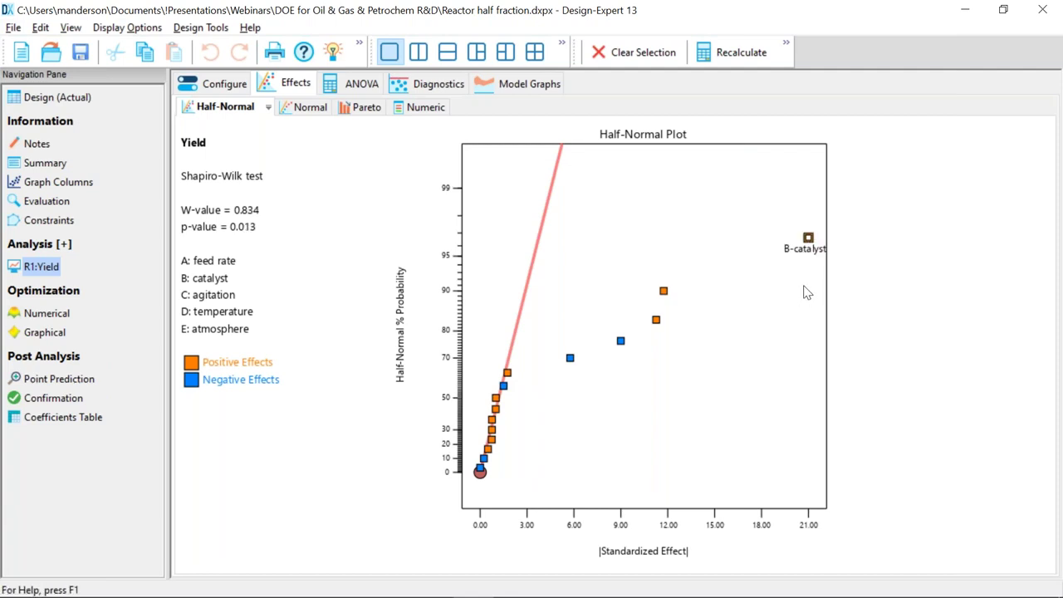
pyautogui.click(662, 290)
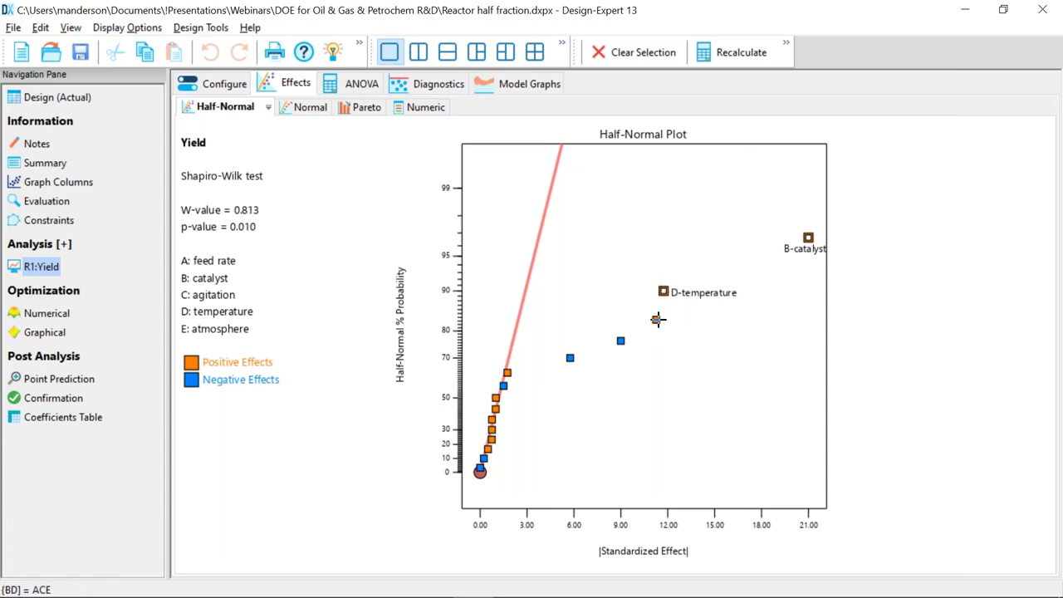
pyautogui.click(656, 320)
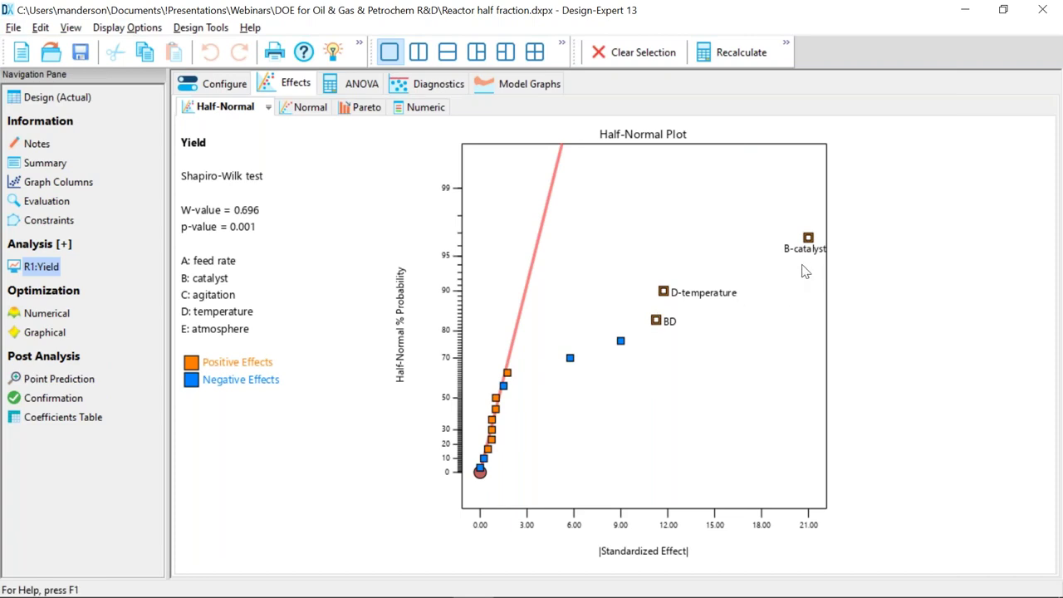
pyautogui.click(620, 342)
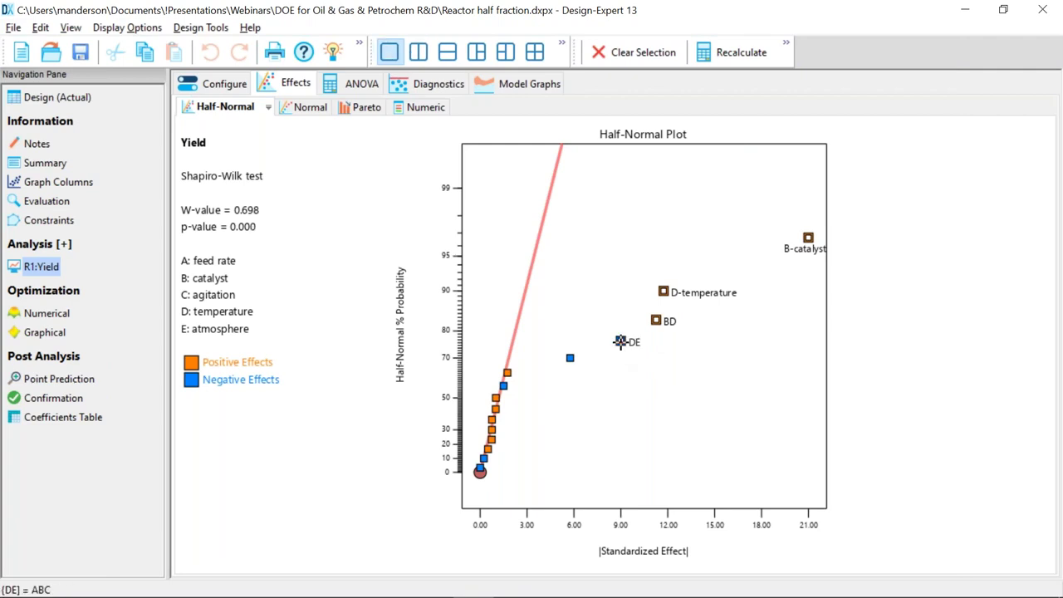
pyautogui.click(570, 358)
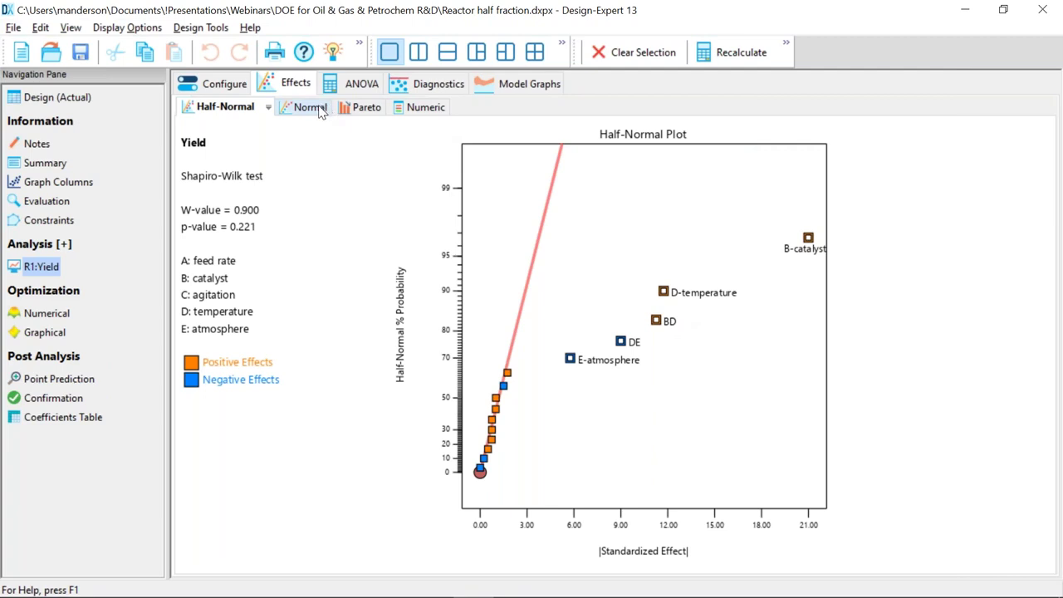
# - Check the selected Yield effects against the Pareto chart limits and review the model terms in the numeric effects list
pyautogui.click(363, 108)
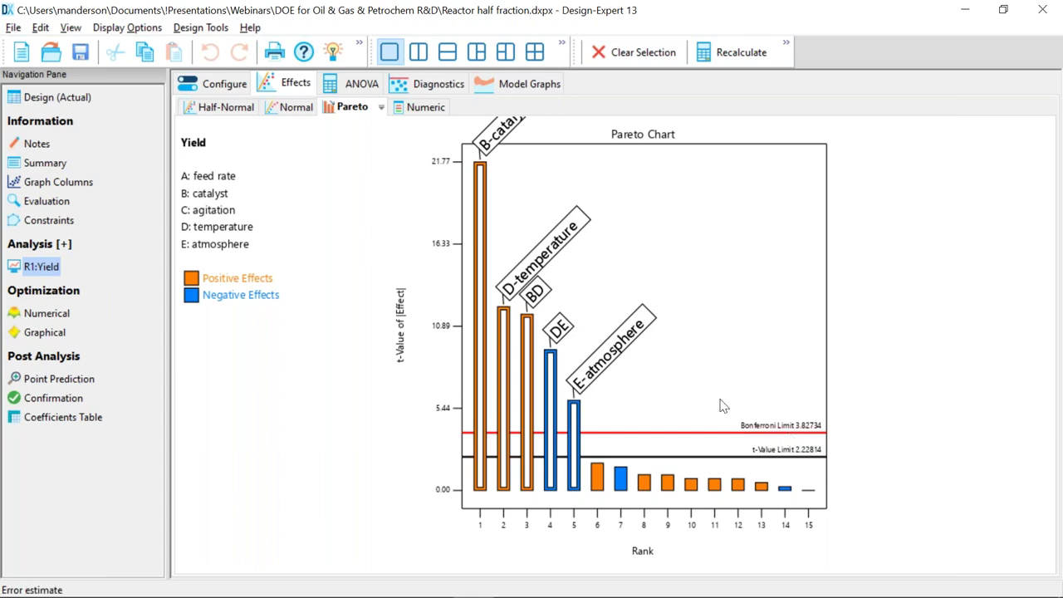
pyautogui.click(419, 108)
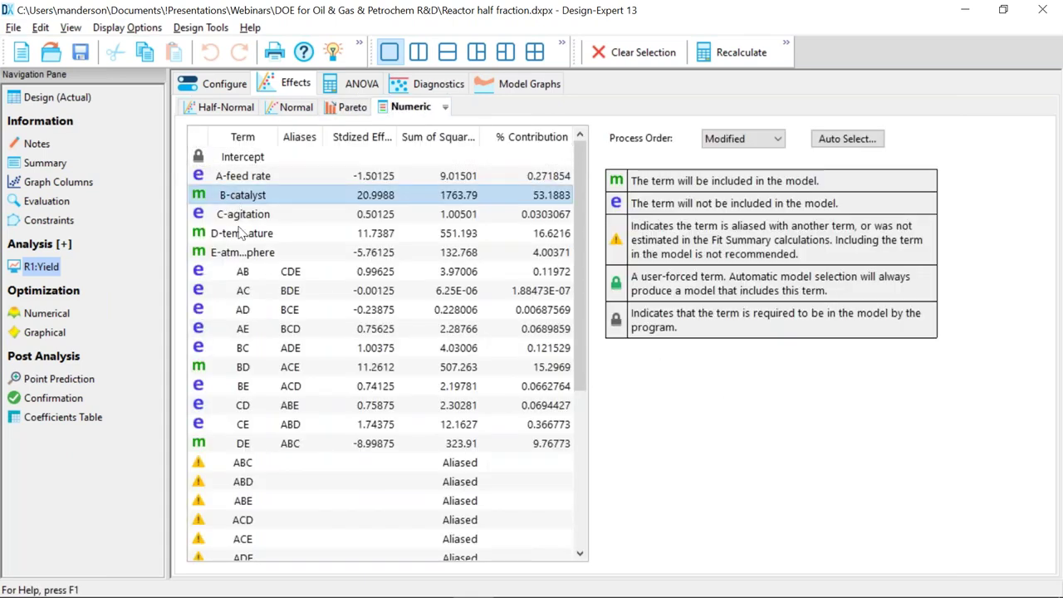
pyautogui.click(243, 234)
pyautogui.click(241, 252)
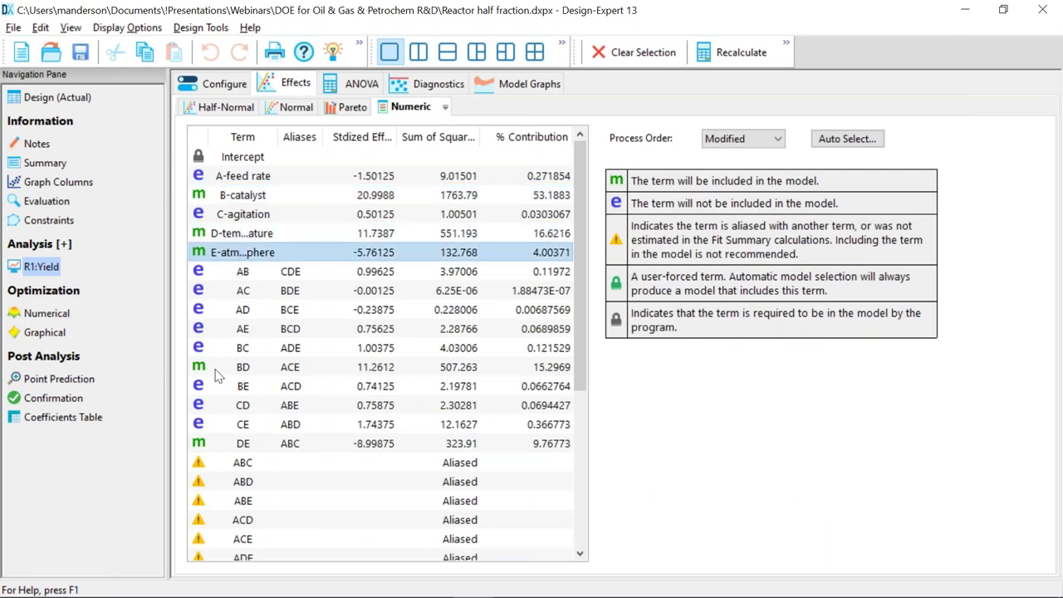
pyautogui.click(216, 367)
pyautogui.click(208, 444)
# - Examine the ANOVA p-values for the Yield model, its Predicted R² and Adeq Precision, and the fit statistics commentary
pyautogui.click(362, 85)
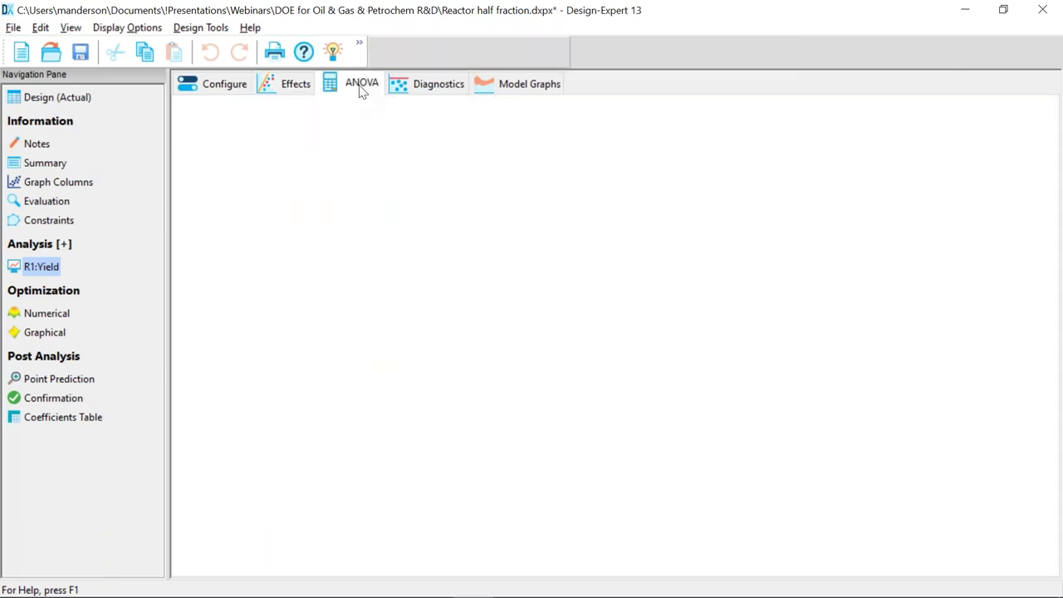
pyautogui.click(544, 242)
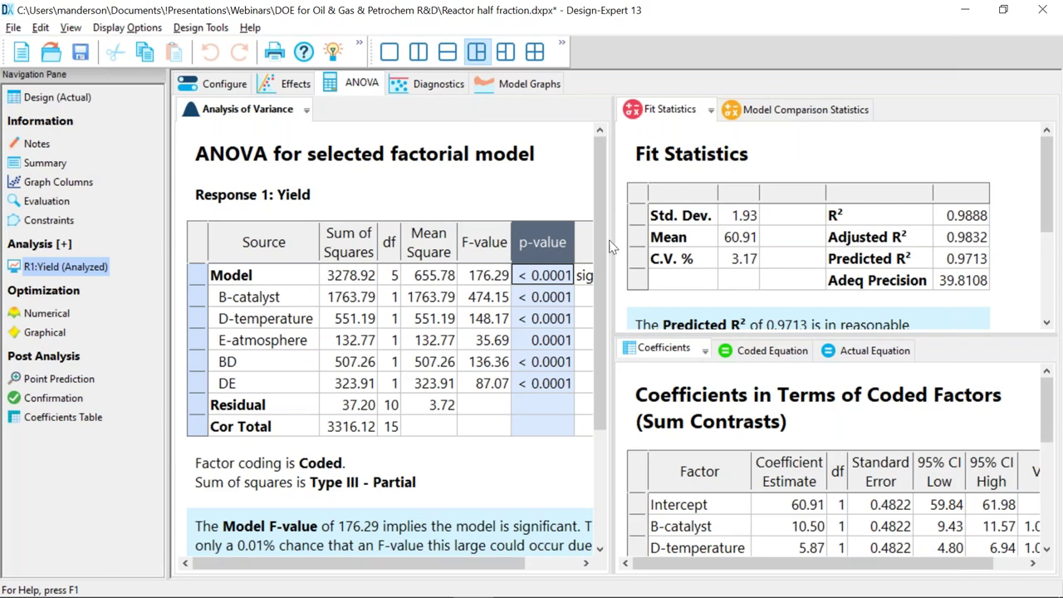
pyautogui.click(972, 260)
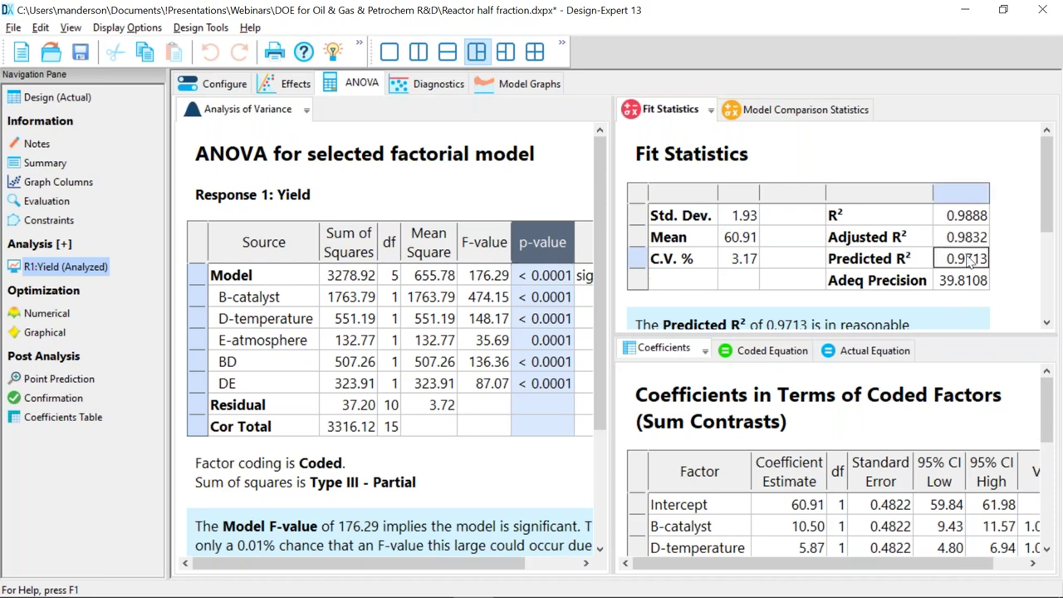
pyautogui.scroll(-3, 976, 241)
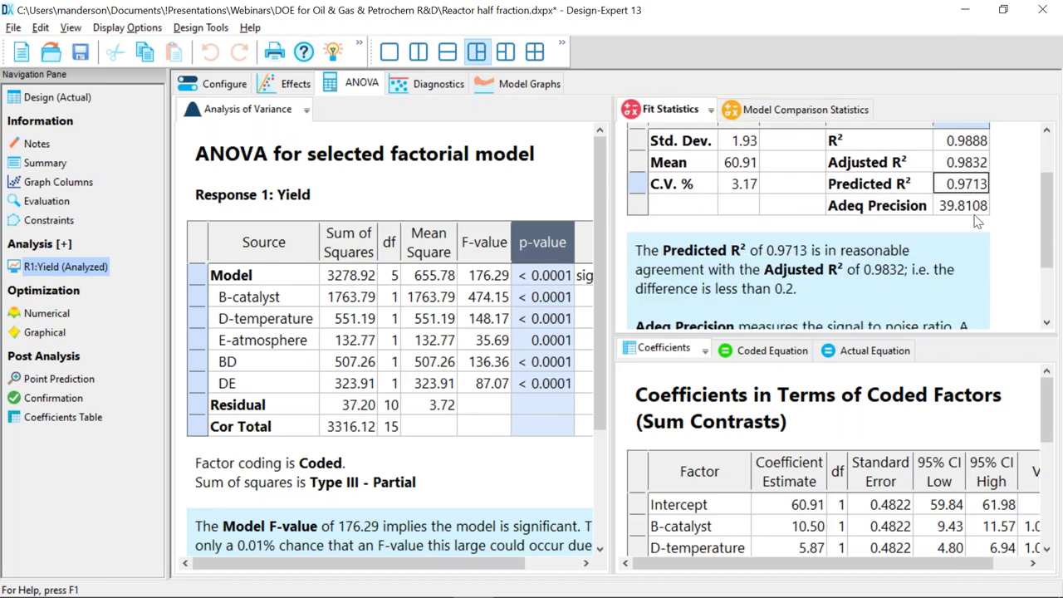
pyautogui.click(977, 213)
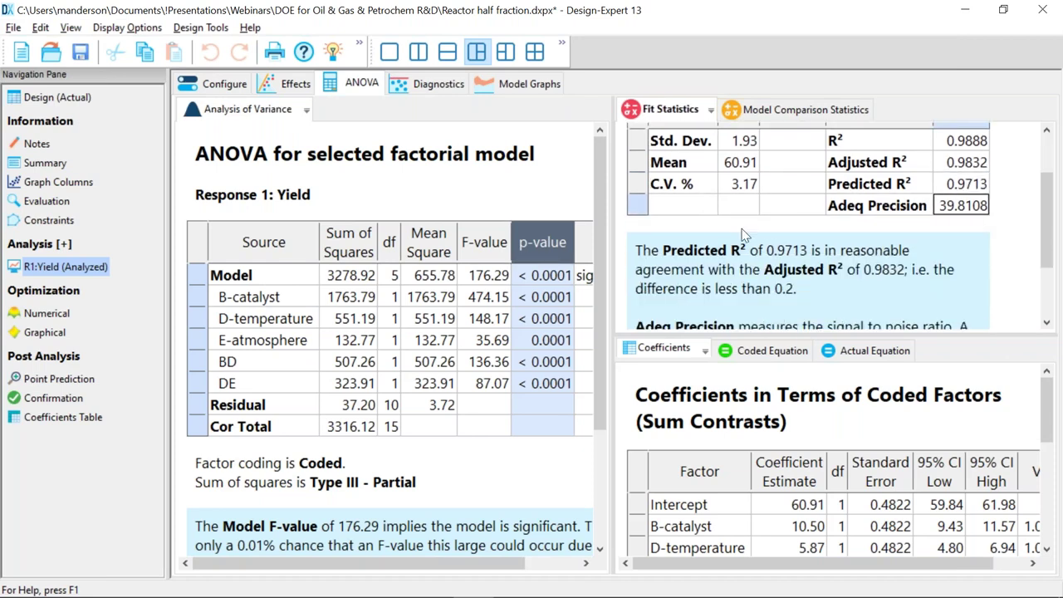
pyautogui.scroll(-1, 744, 235)
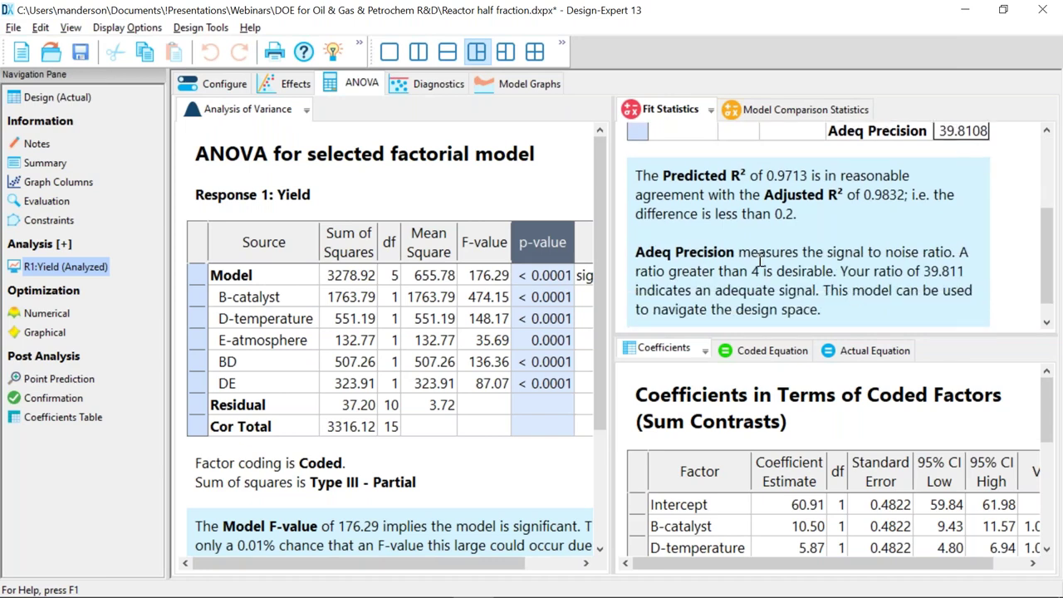
pyautogui.moveTo(825, 290); pyautogui.dragTo(852, 311)
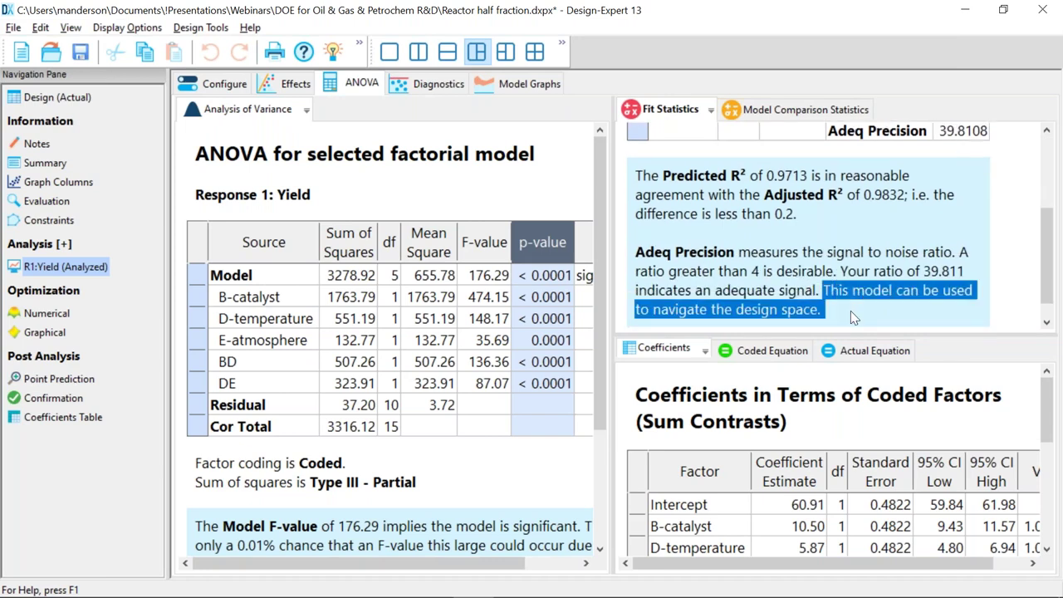
# - Check the Yield diagnostics in a single pane, viewing the normal plot of residuals, Residuals vs. Run and the Box-Cox plot
pyautogui.click(427, 84)
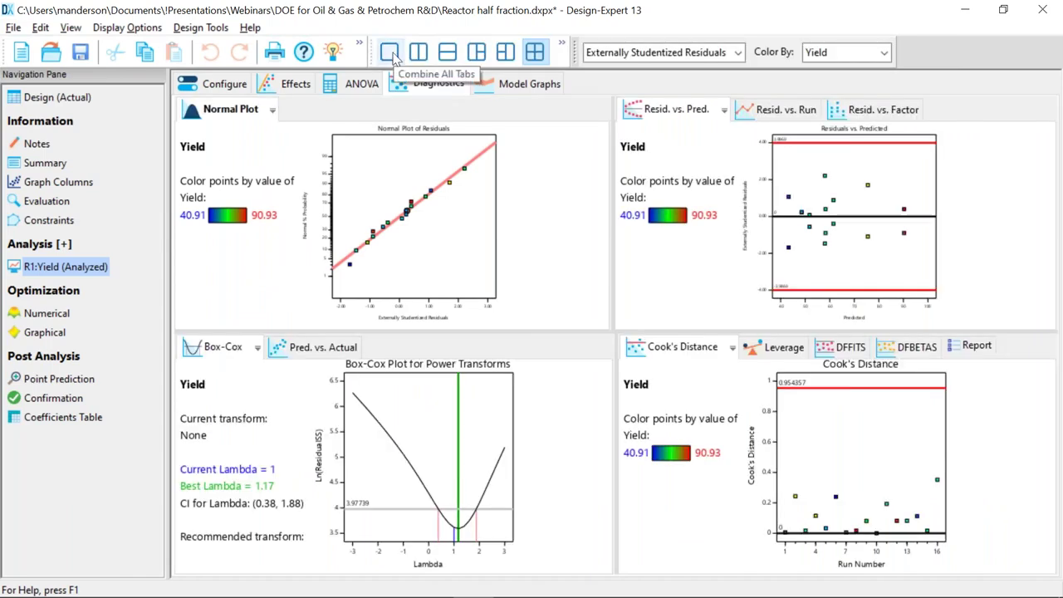
pyautogui.click(780, 116)
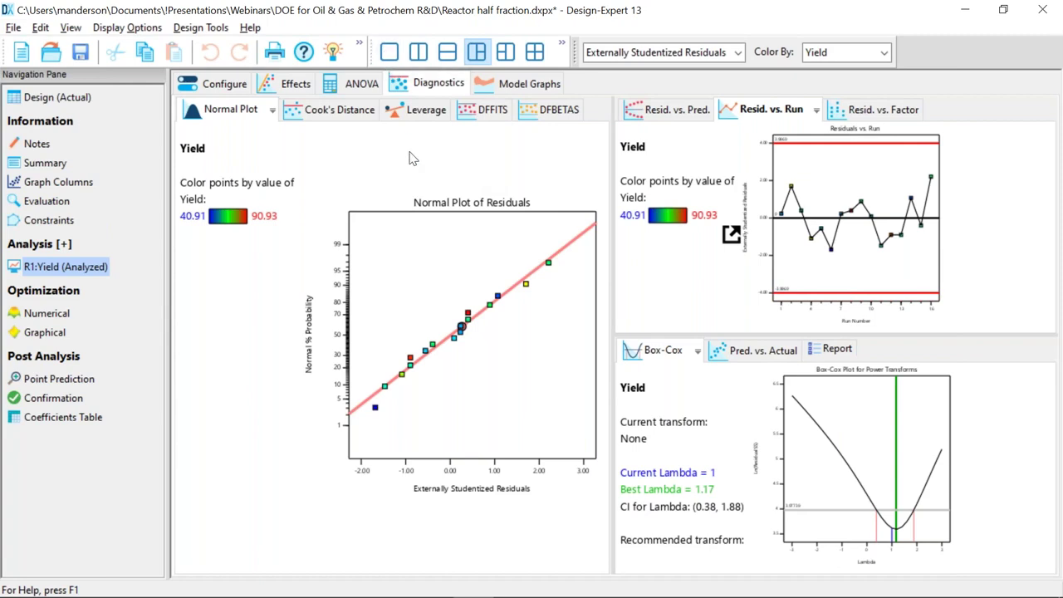
pyautogui.click(389, 52)
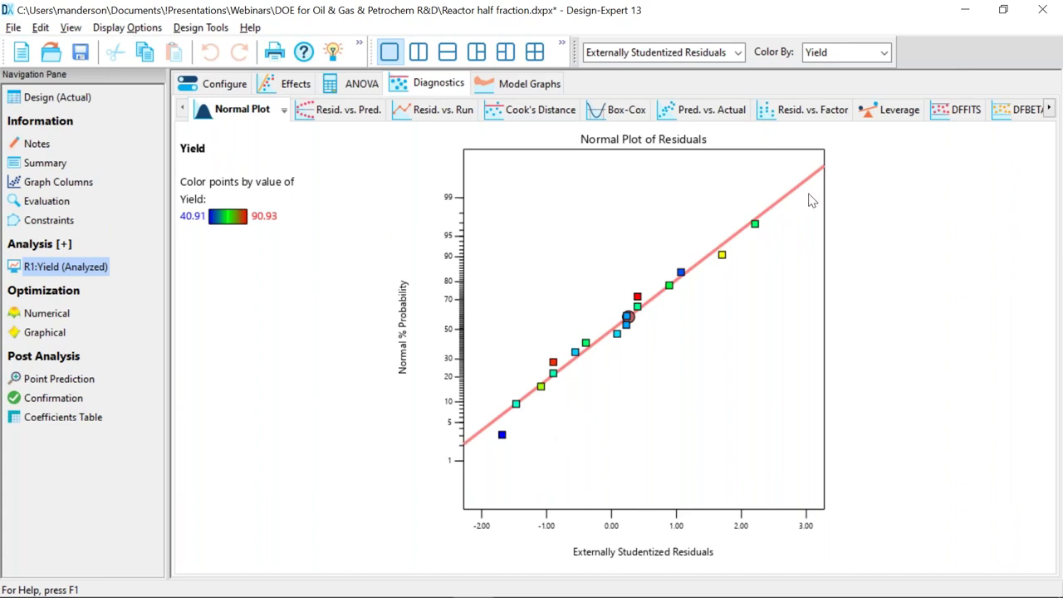
pyautogui.click(432, 109)
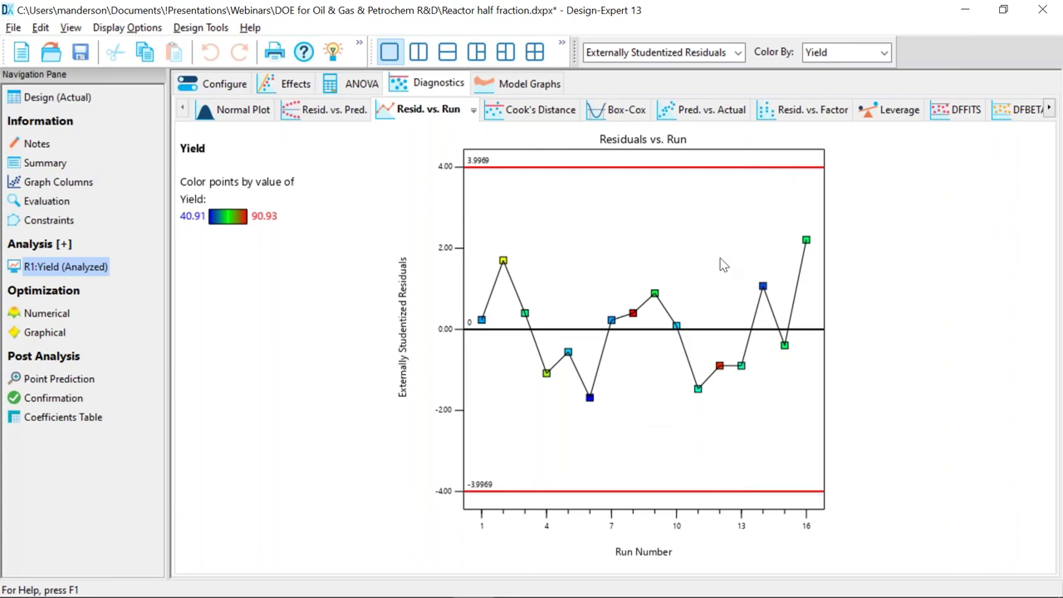
pyautogui.click(611, 113)
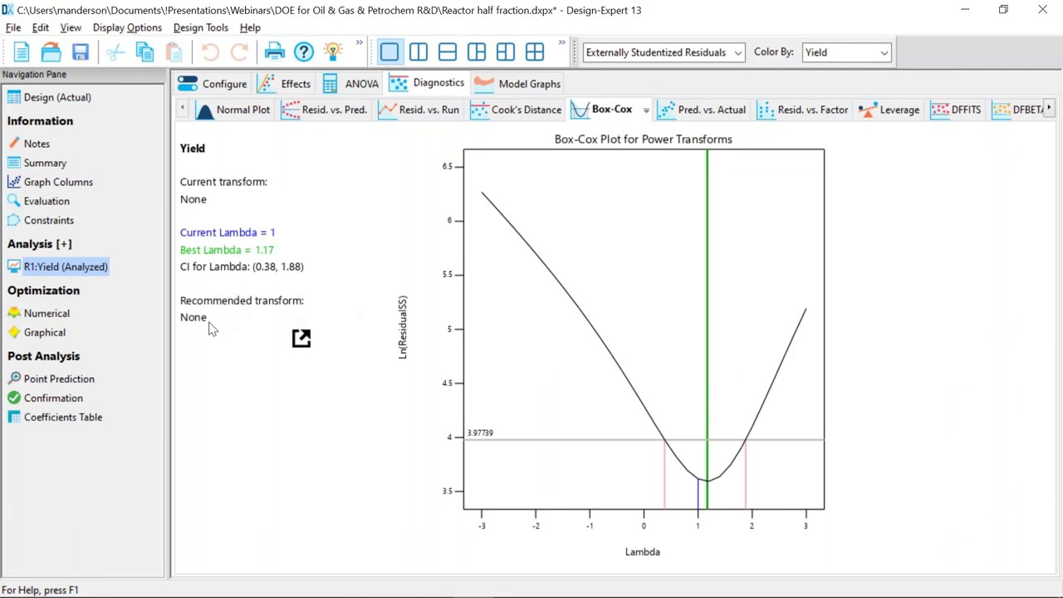
# - View the Yield model graphs for the single-factor term B and for the BD interaction
pyautogui.click(508, 85)
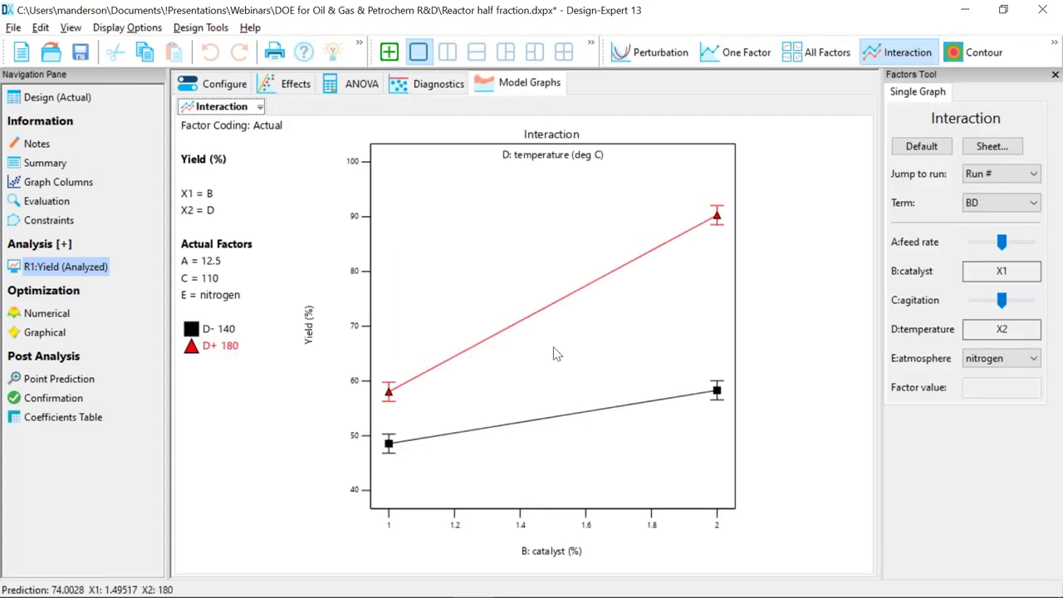
pyautogui.click(984, 207)
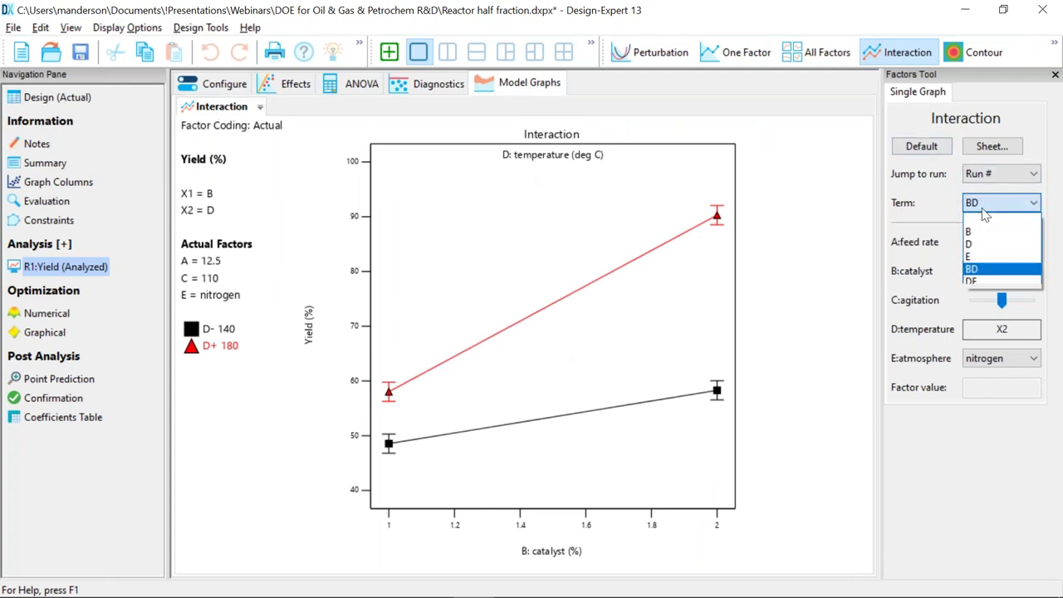
pyautogui.click(978, 237)
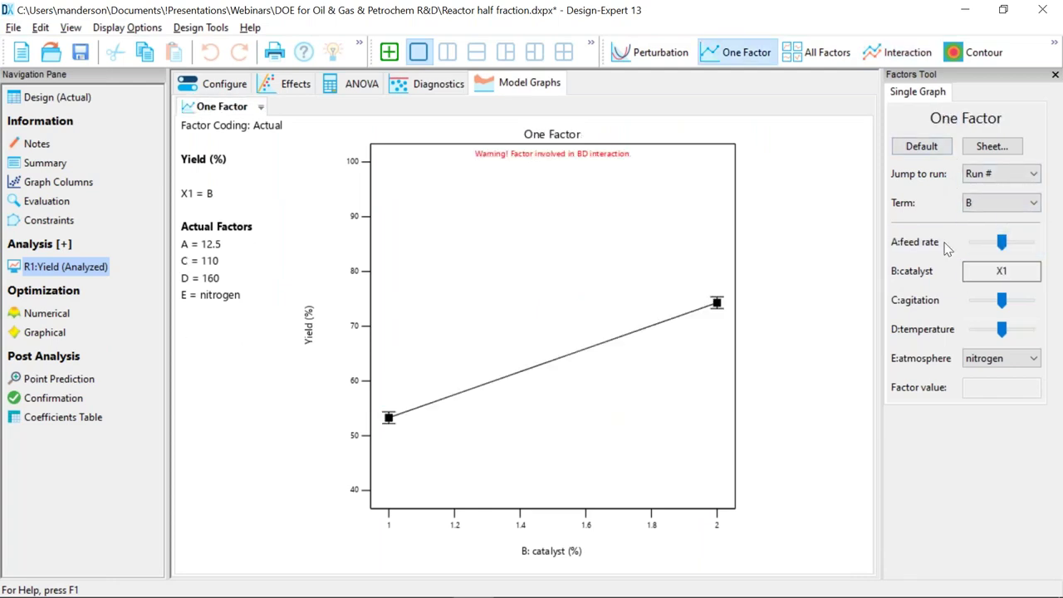
pyautogui.click(999, 208)
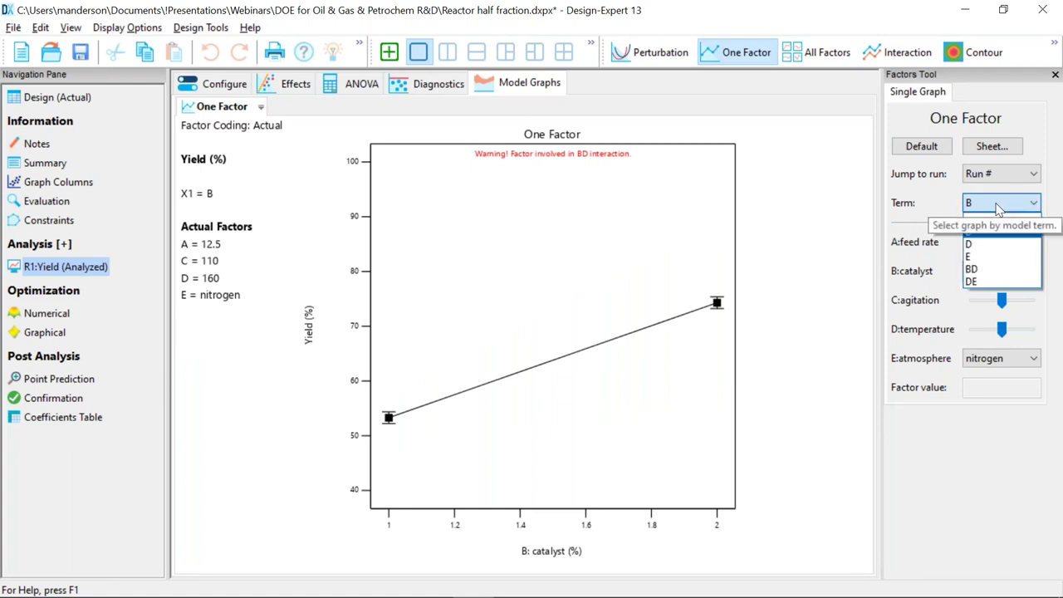
pyautogui.click(970, 270)
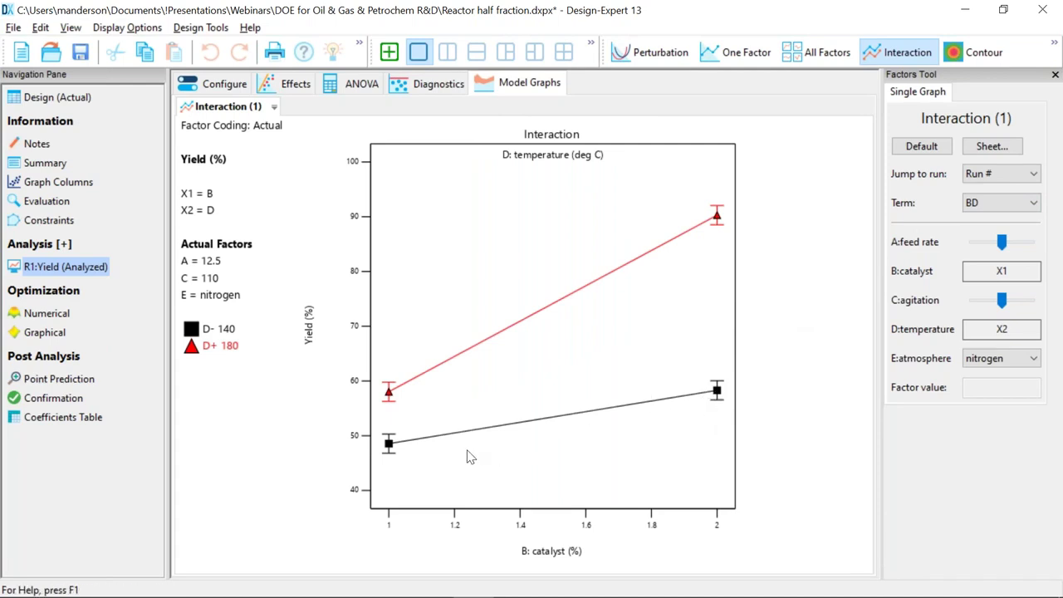
# - Show pairwise comparisons on the BD interaction graph from the 2% catalyst points at 140 and 180 deg C
pyautogui.click(717, 391)
pyautogui.click(769, 406)
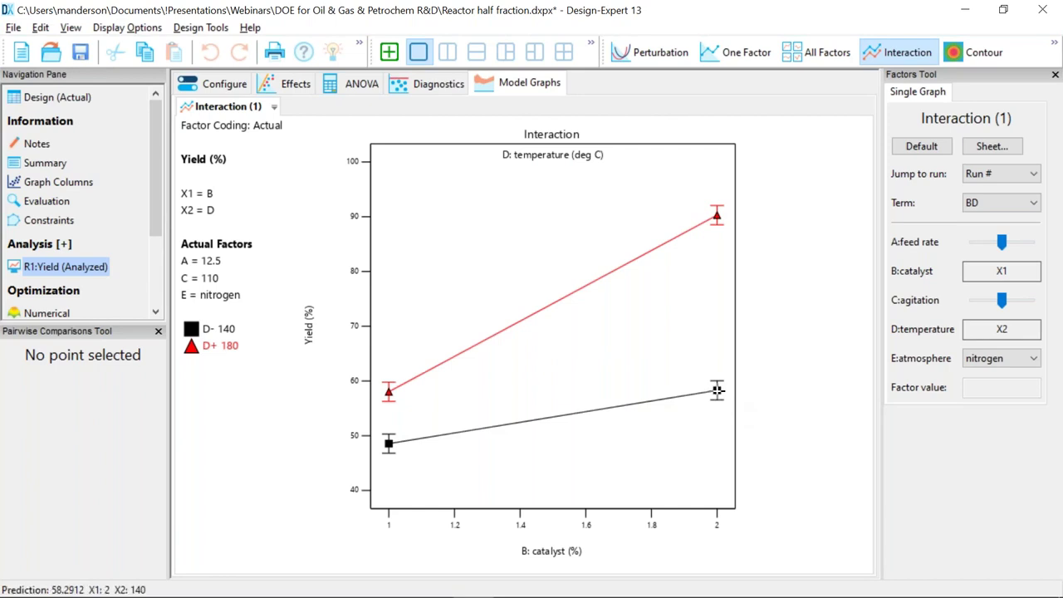
pyautogui.click(717, 390)
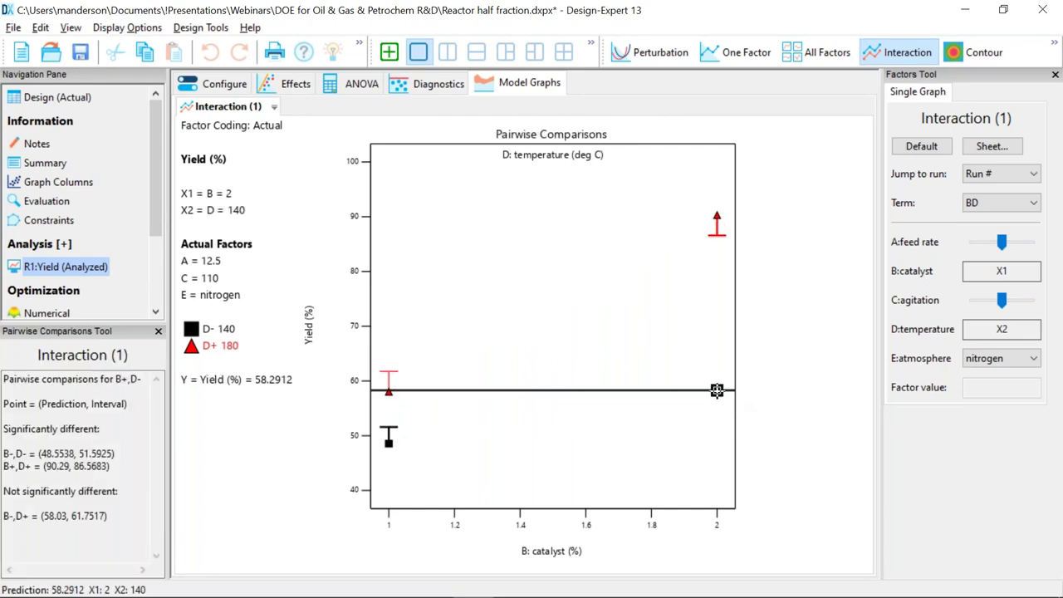
pyautogui.click(769, 413)
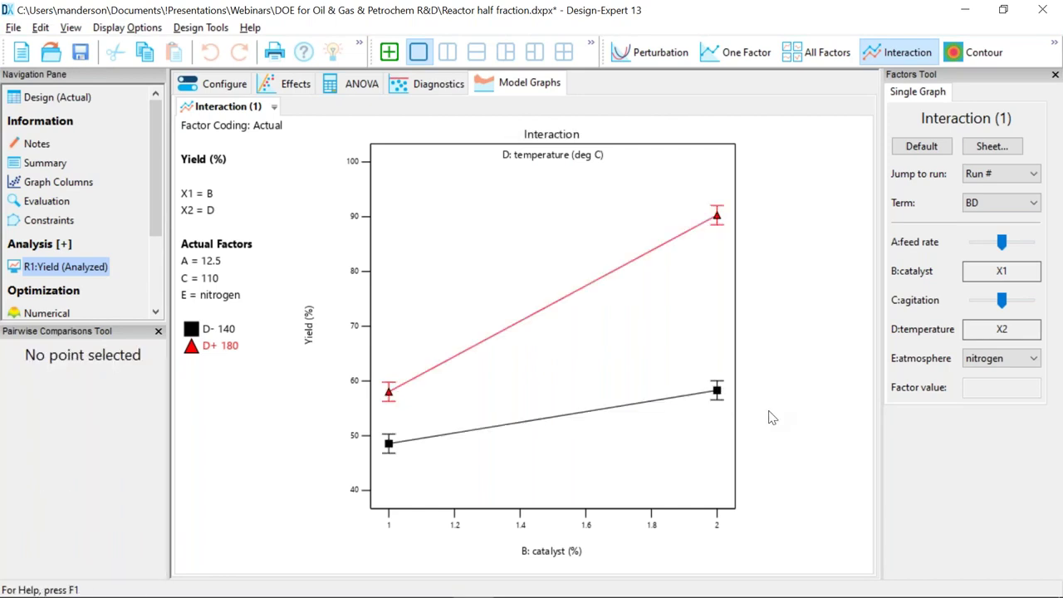
pyautogui.click(717, 216)
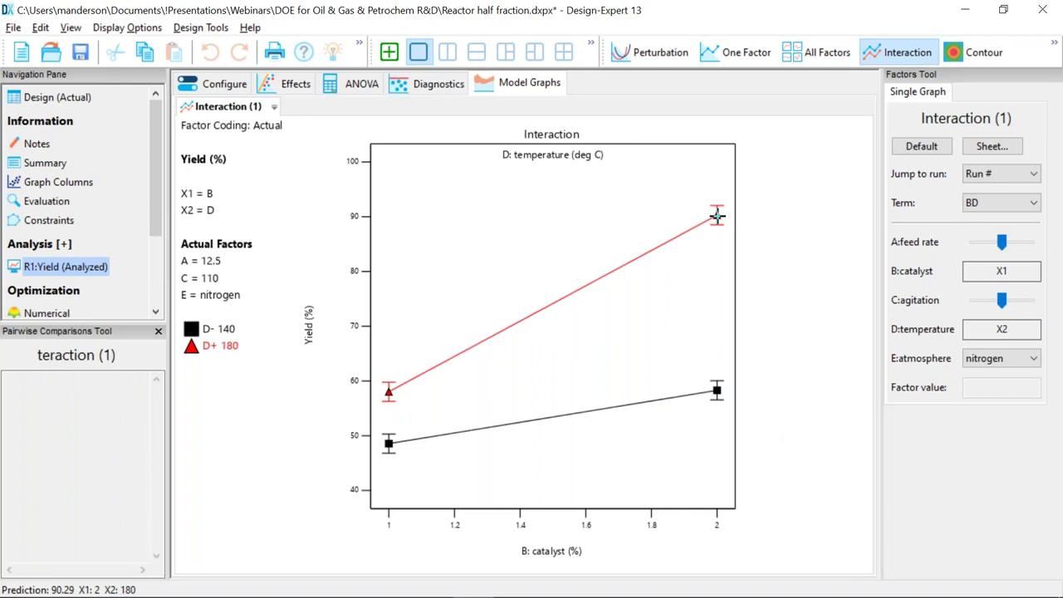
pyautogui.click(793, 241)
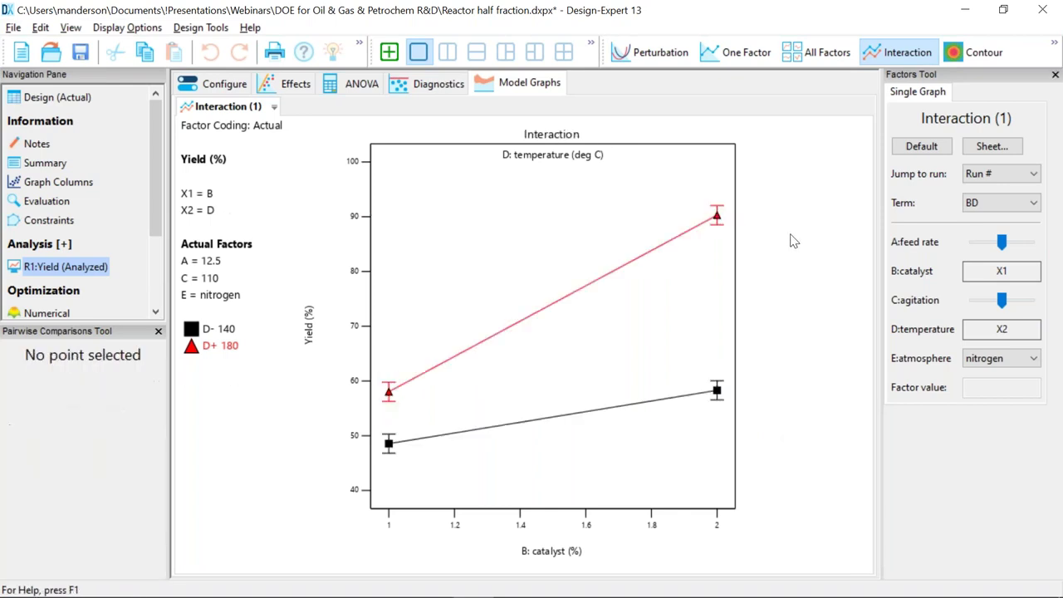
pyautogui.click(717, 217)
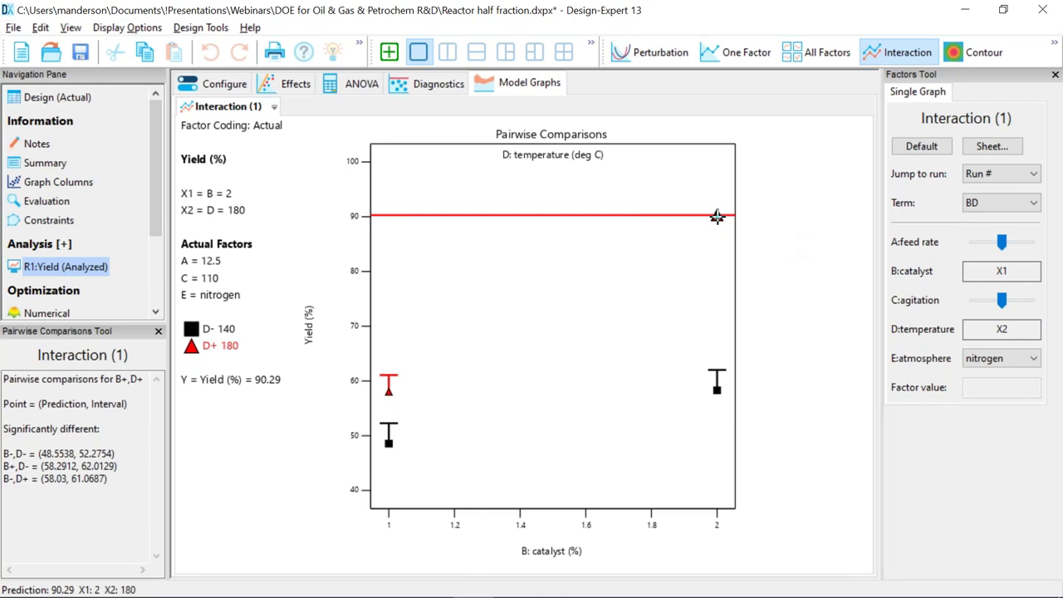
# - View the Yield model graphs for the single-factor term E and for the DE interaction
pyautogui.click(974, 205)
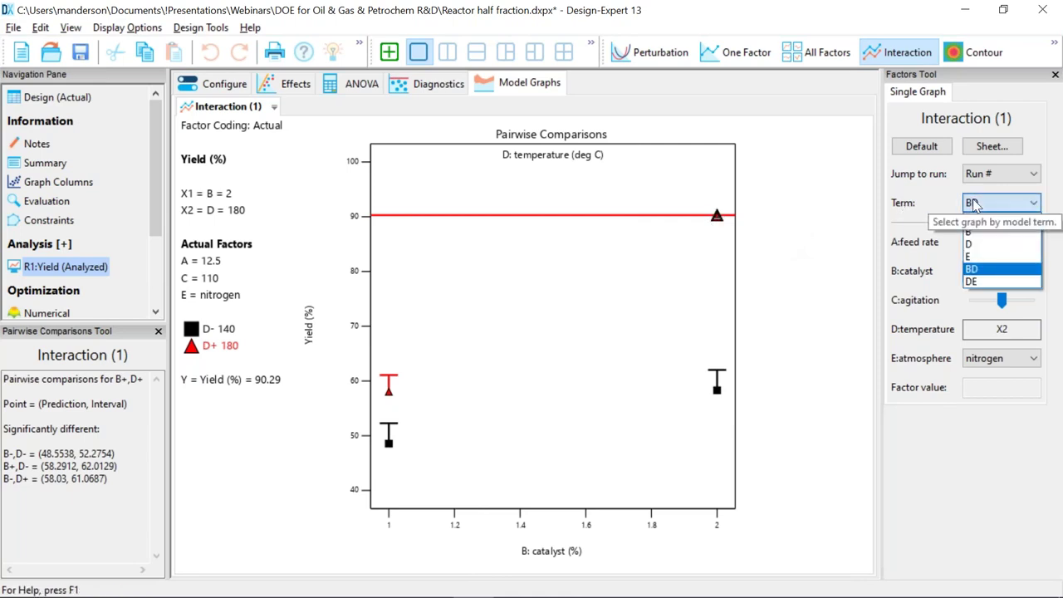
pyautogui.click(980, 258)
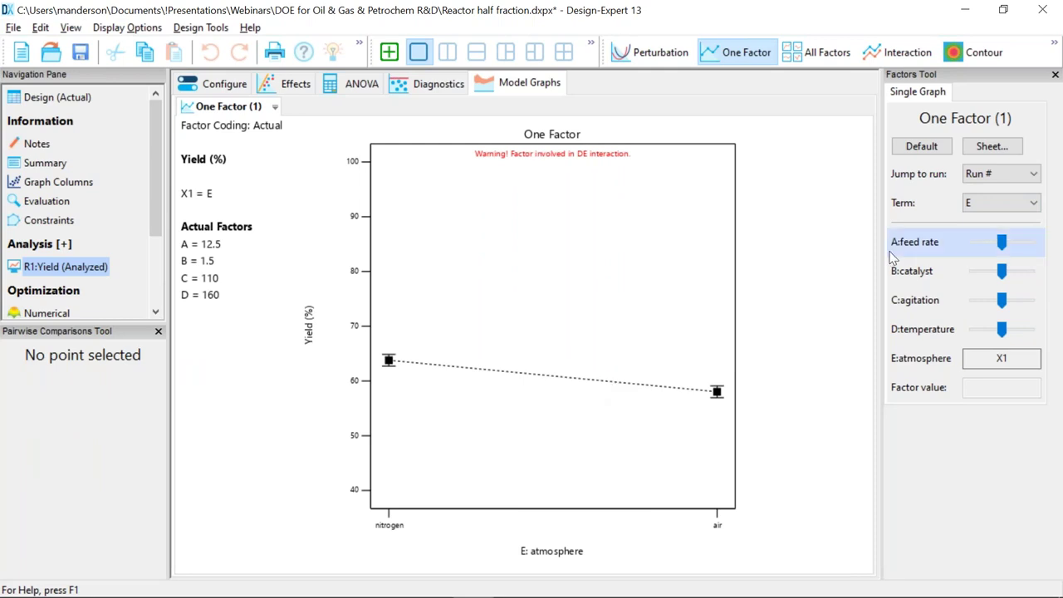
pyautogui.click(980, 203)
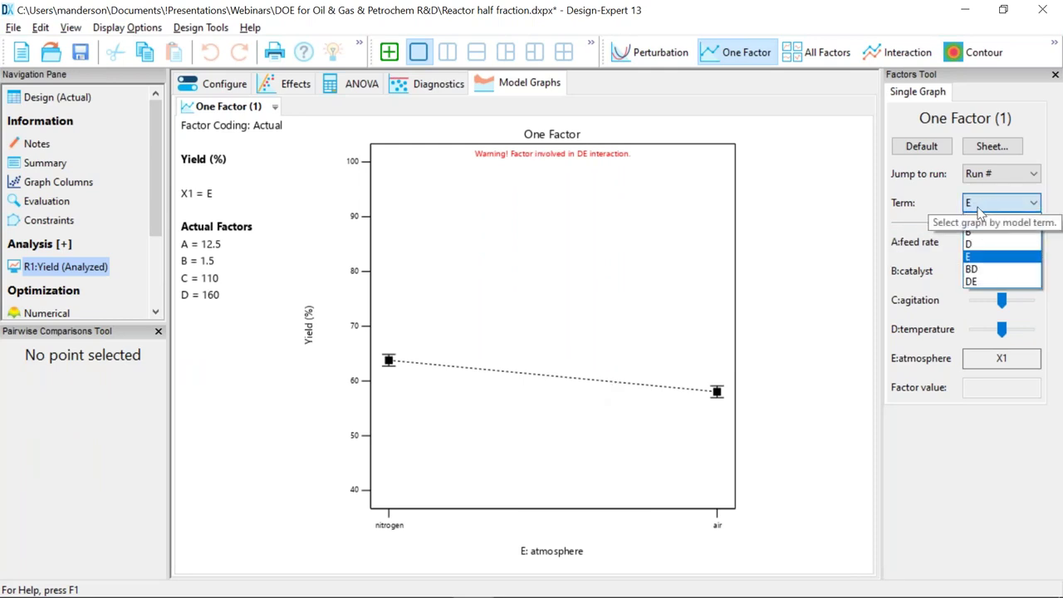
pyautogui.click(972, 282)
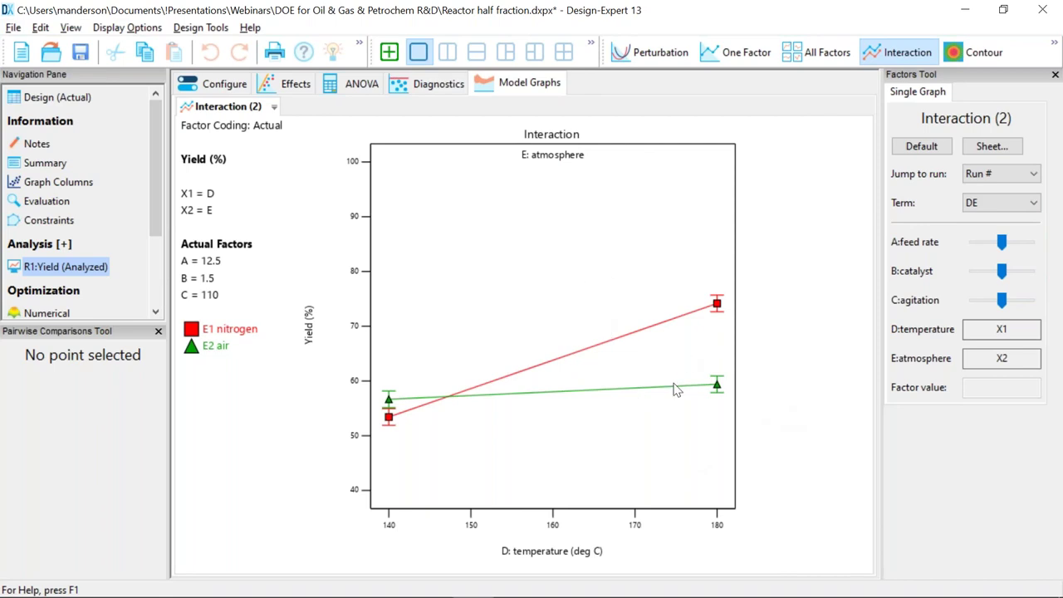
# - Show pairwise comparisons on the DE interaction graph from the nitrogen point at 180 deg C, and clear the point selection
pyautogui.click(647, 396)
pyautogui.click(717, 303)
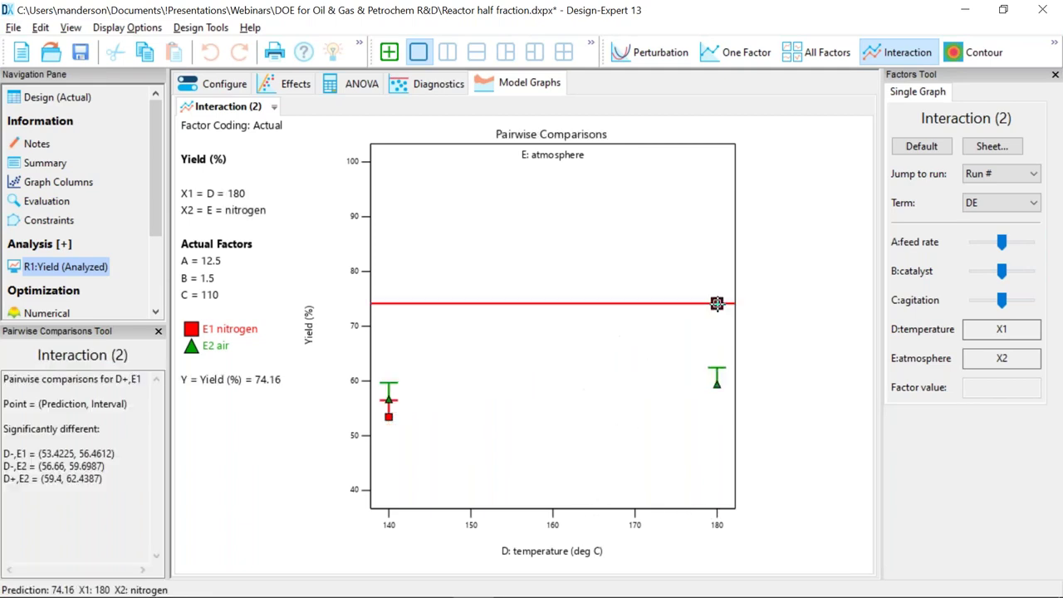
pyautogui.click(717, 385)
pyautogui.click(717, 303)
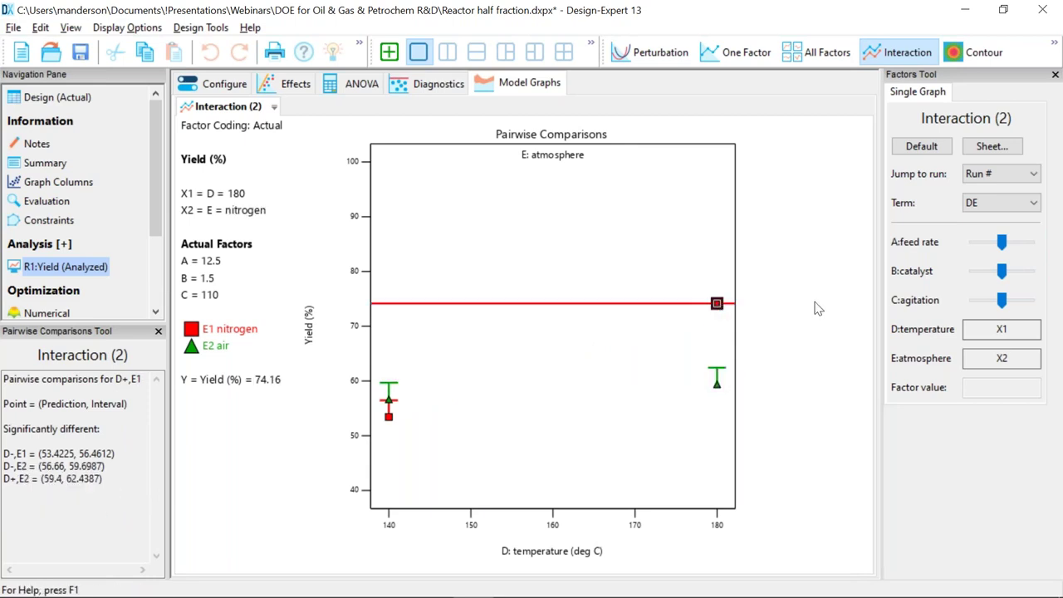
pyautogui.click(814, 304)
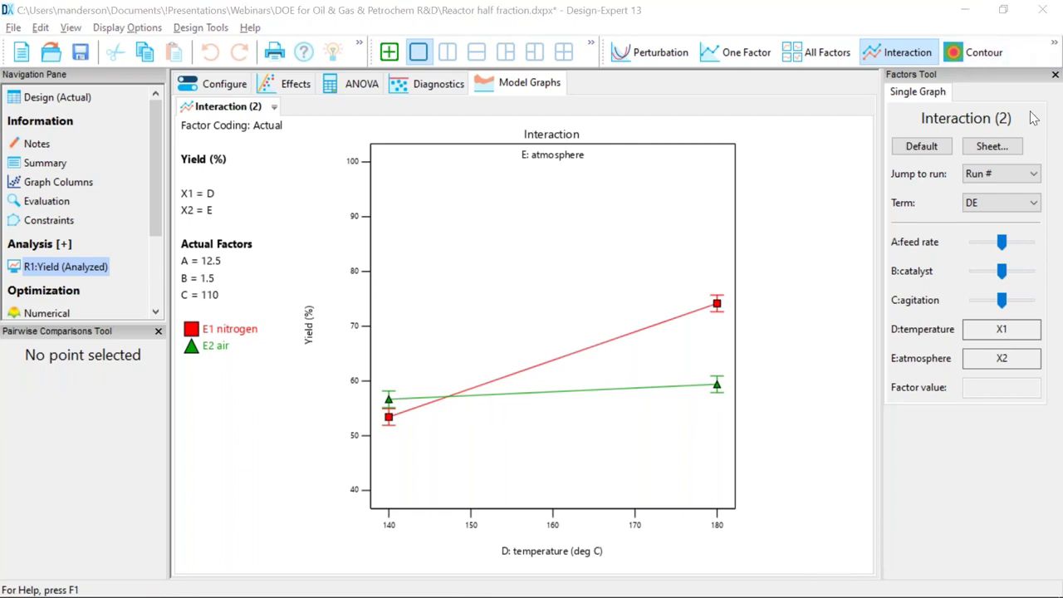
# - Display the Yield cube plot with B:catalyst on the X1 axis, D:temperature on X2 and E:atmosphere on X3
pyautogui.click(1056, 46)
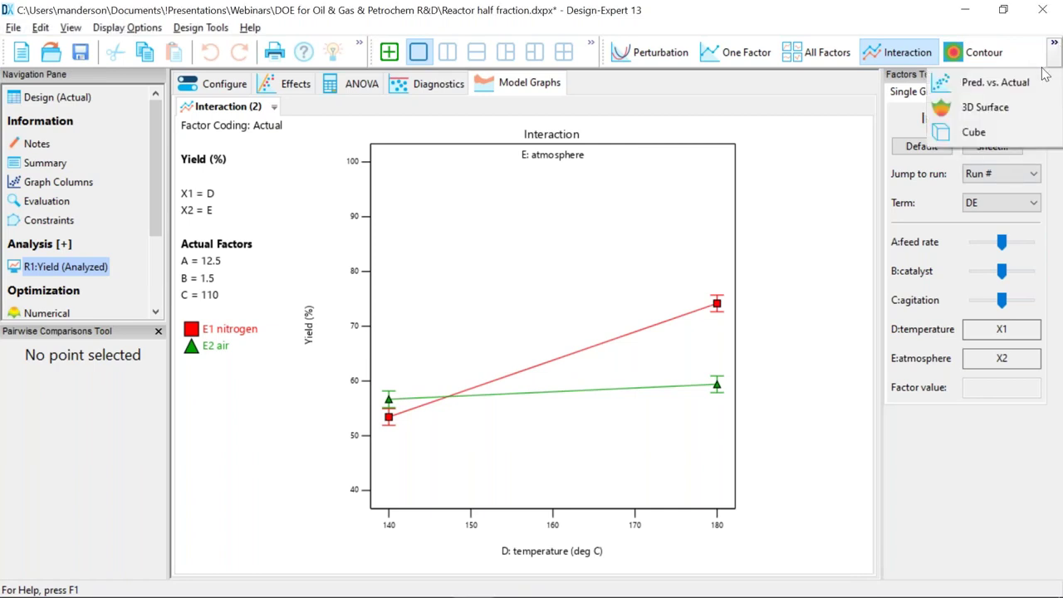
pyautogui.click(989, 133)
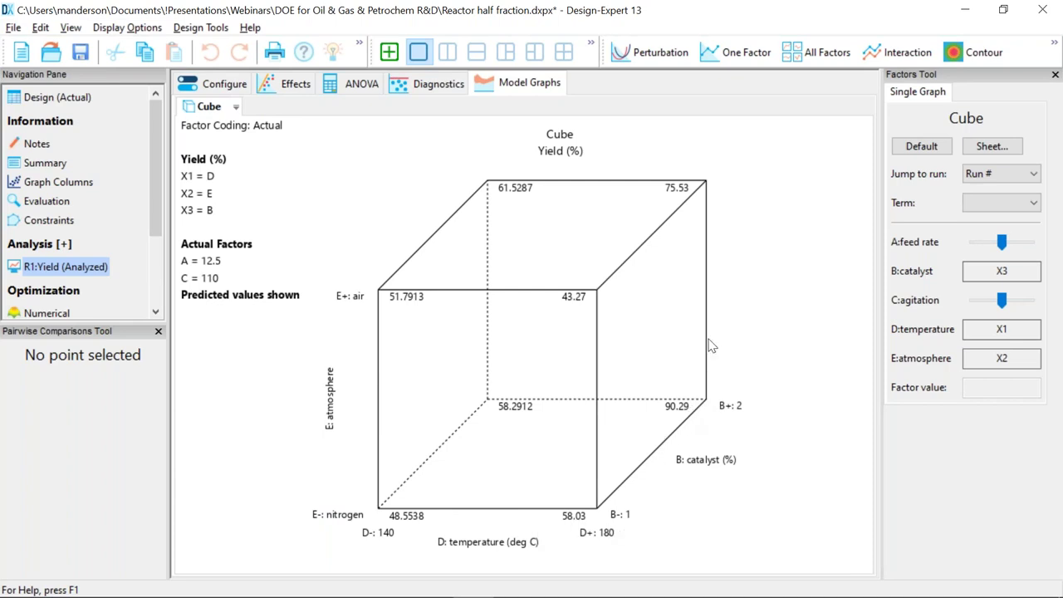
pyautogui.click(990, 273)
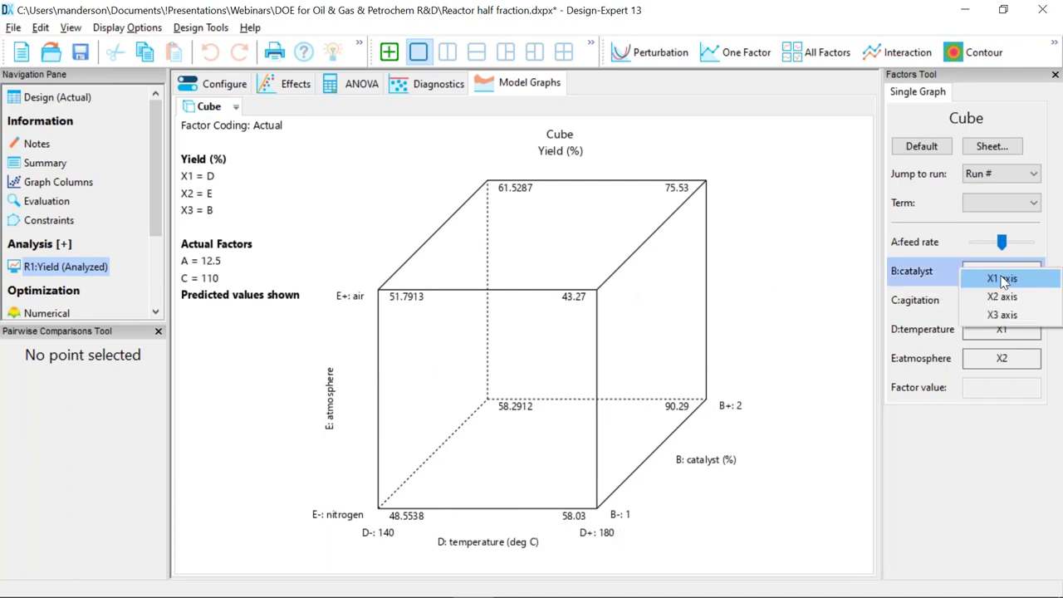
pyautogui.click(1004, 277)
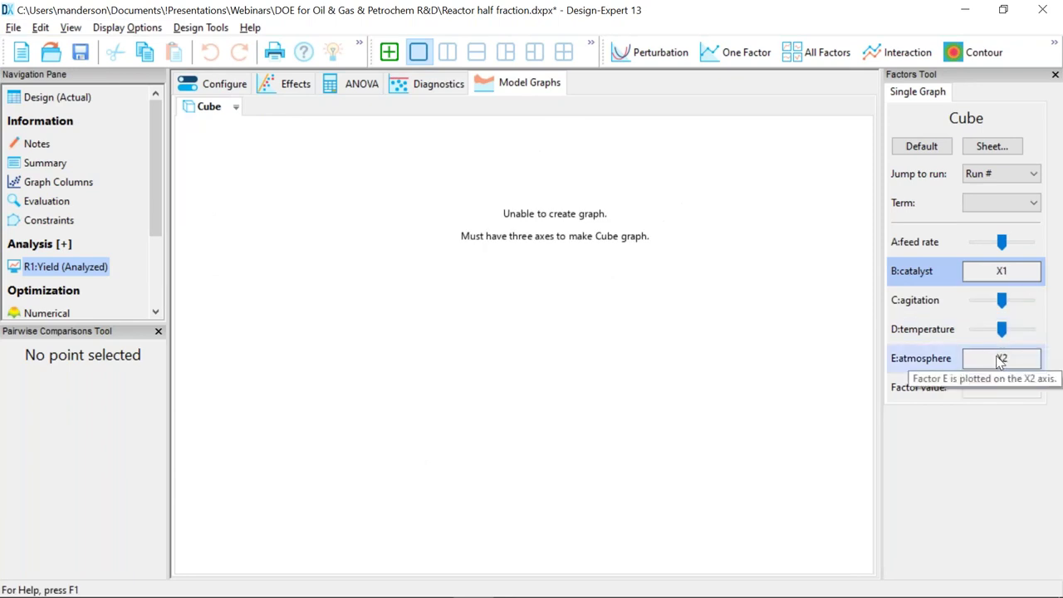
pyautogui.click(1000, 361)
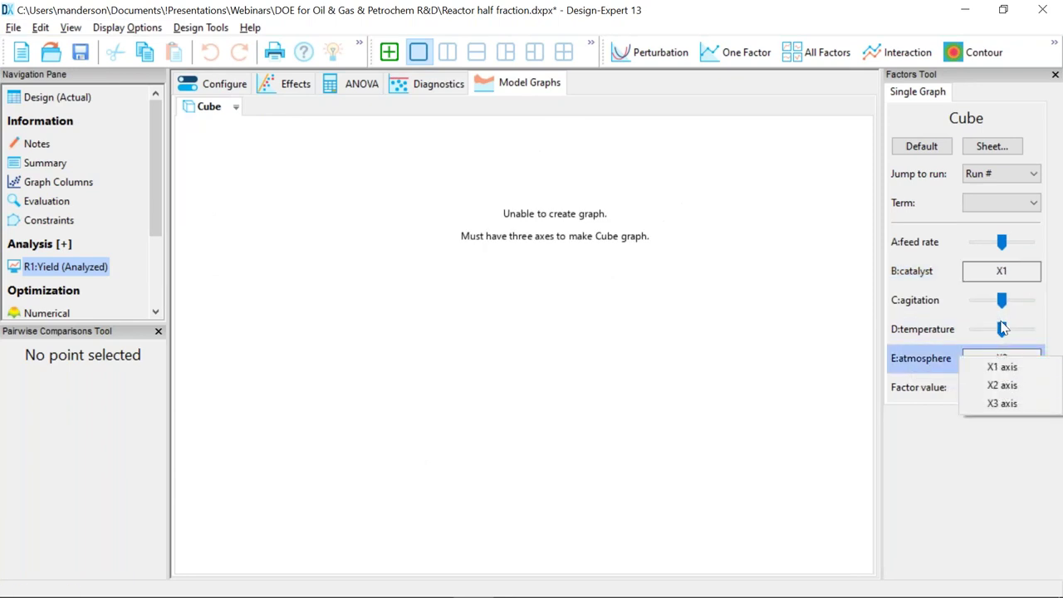
pyautogui.click(1003, 329)
pyautogui.click(1004, 352)
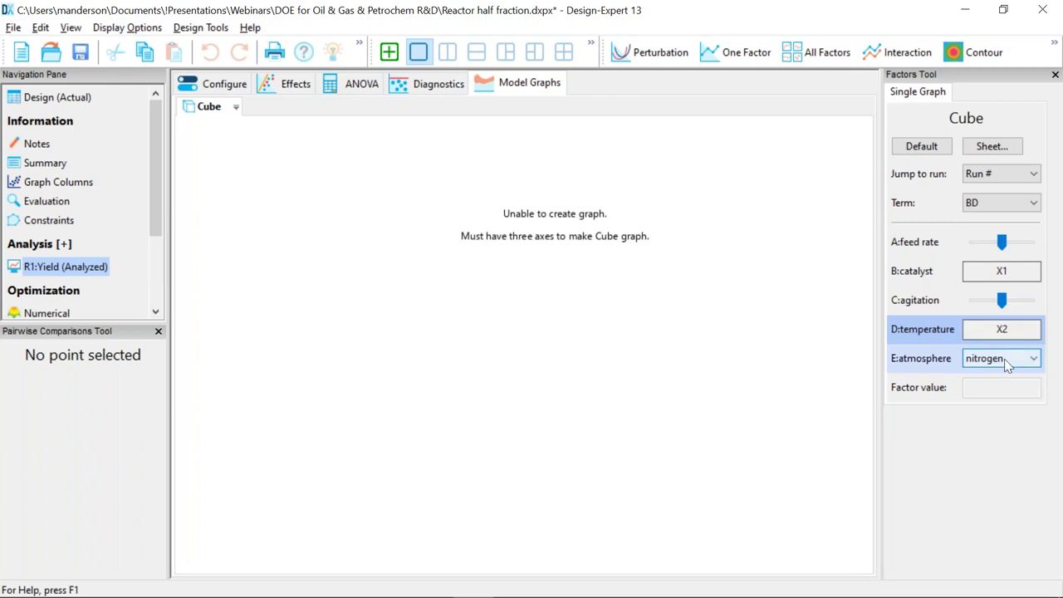
pyautogui.click(1004, 358)
pyautogui.click(1003, 407)
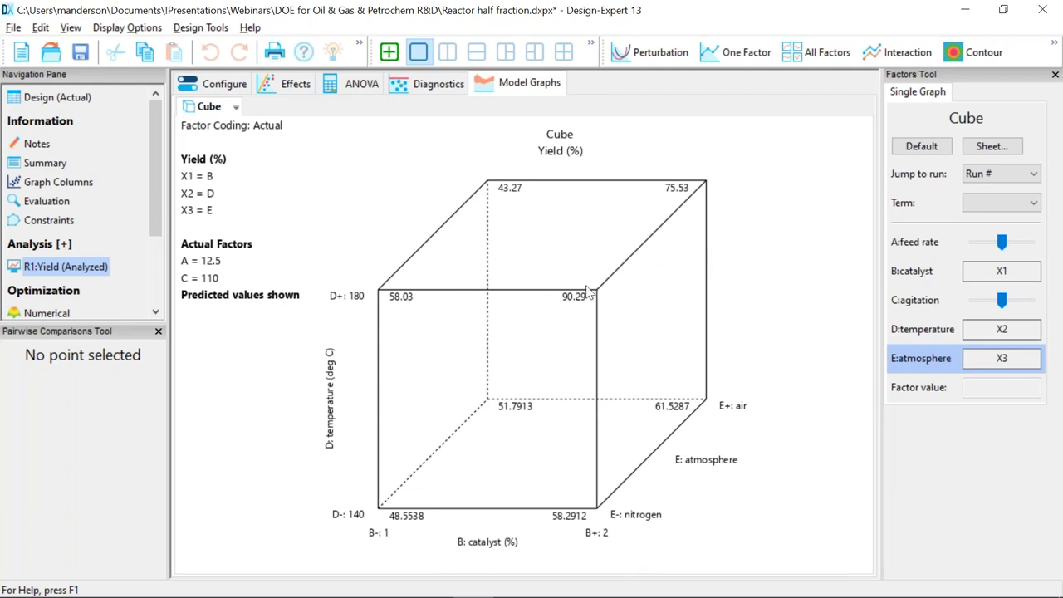
# - Show the BD 3D surface of Yield, rotate it, and add a flag at the peak near 2% catalyst and 180 deg C
pyautogui.click(1053, 48)
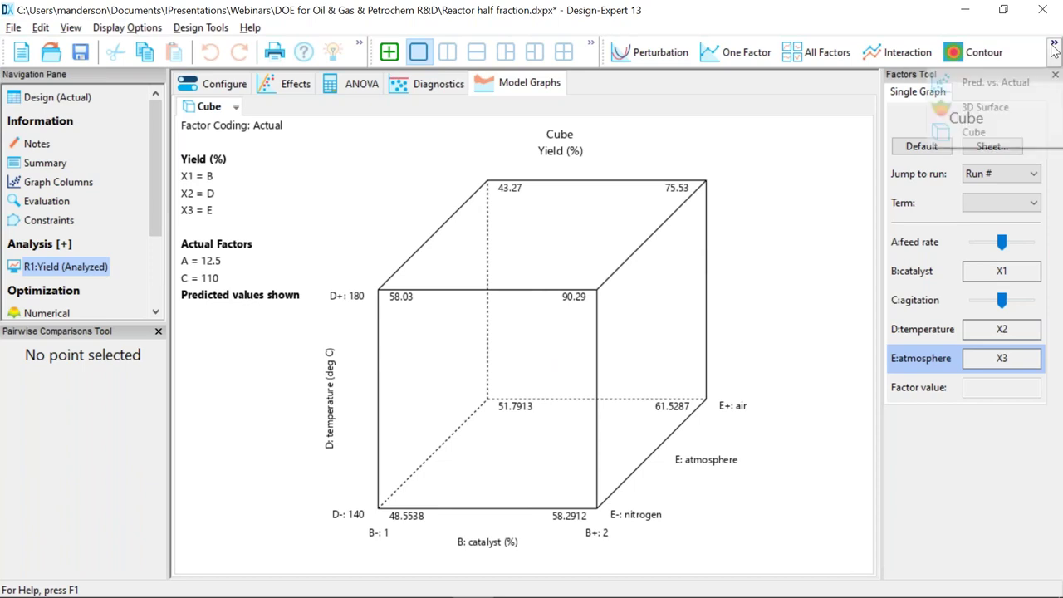
pyautogui.click(1010, 108)
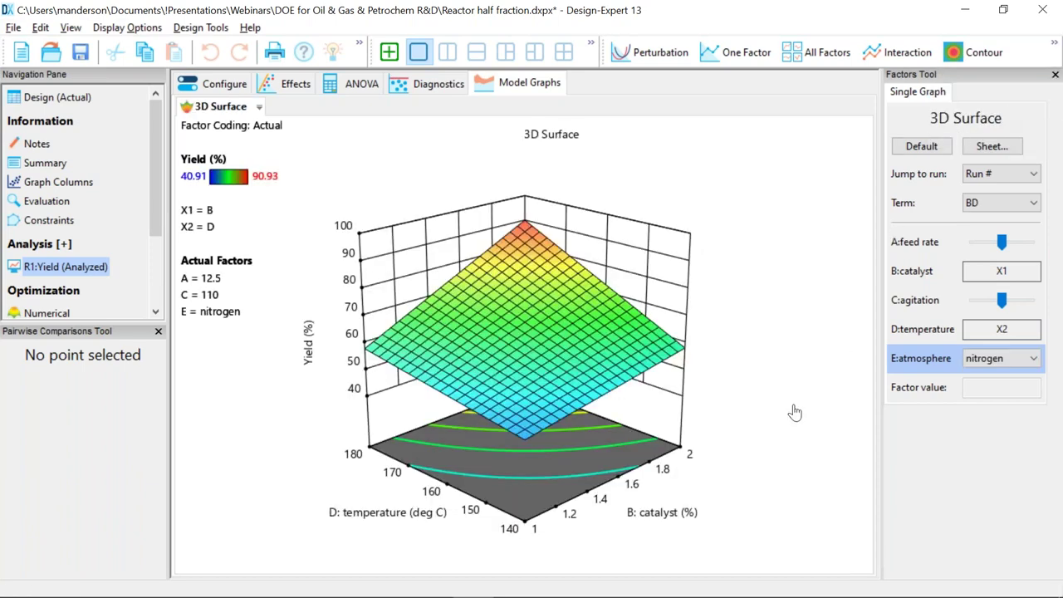
pyautogui.moveTo(795, 413); pyautogui.dragTo(769, 418)
pyautogui.rightClick(582, 214)
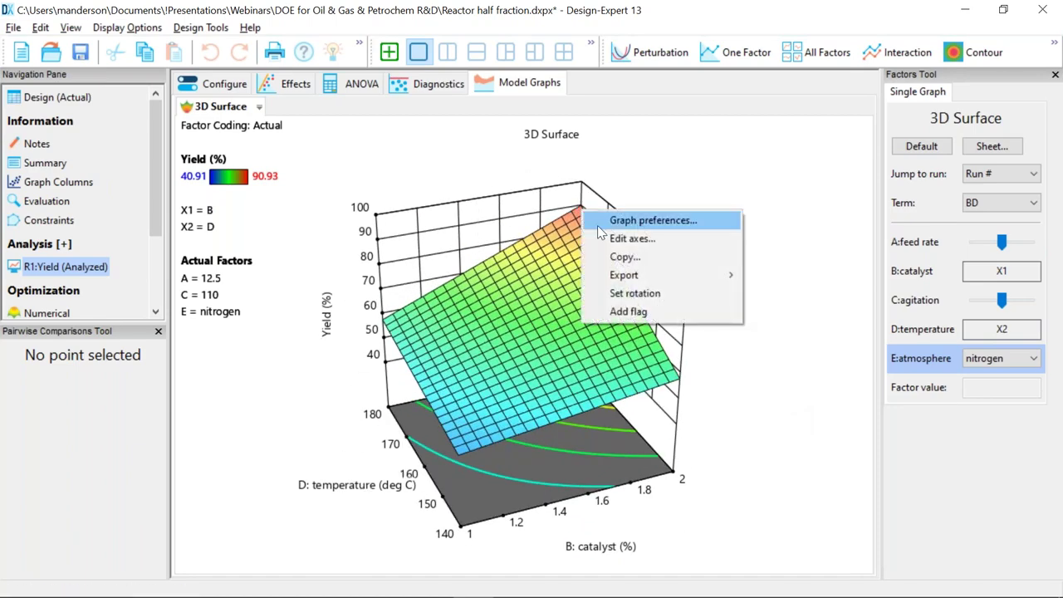
pyautogui.click(650, 305)
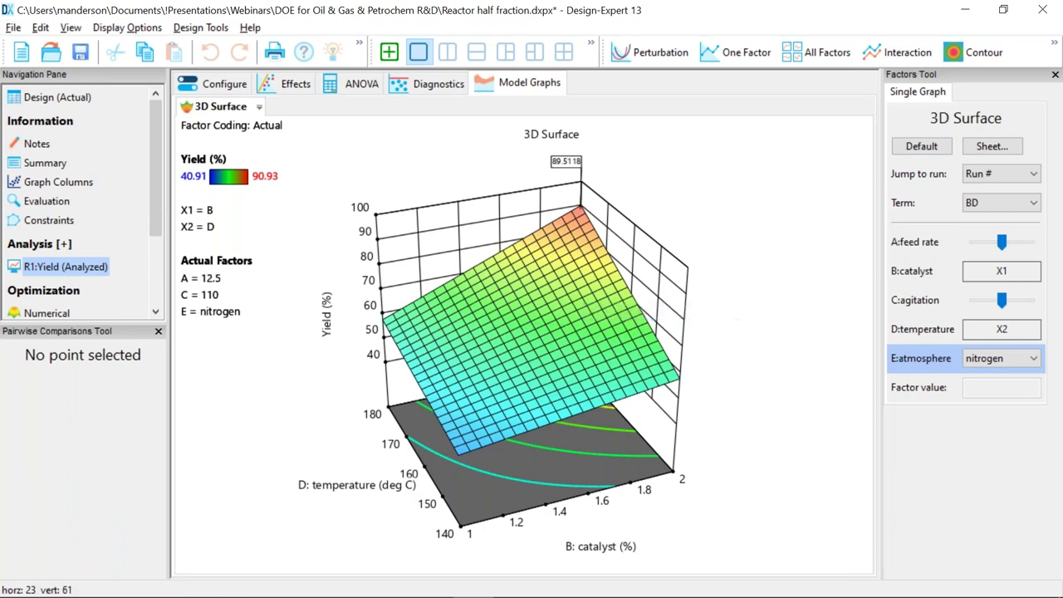
pyautogui.moveTo(154, 194); pyautogui.dragTo(153, 261)
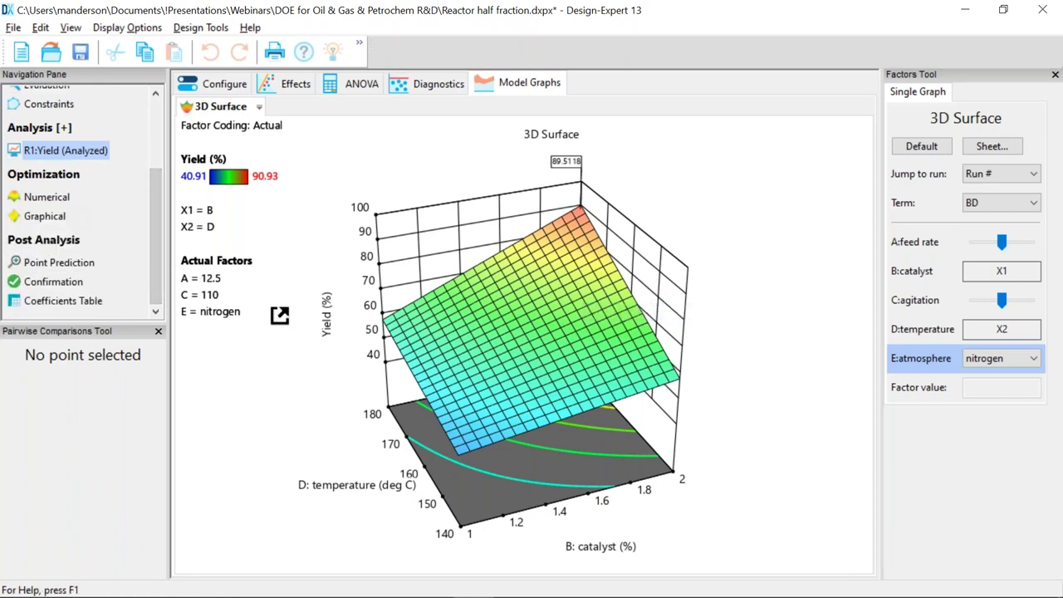
# - Set the numerical optimization goal for Yield to maximize with an upper limit of 100, and show the solutions
pyautogui.click(47, 197)
pyautogui.click(193, 171)
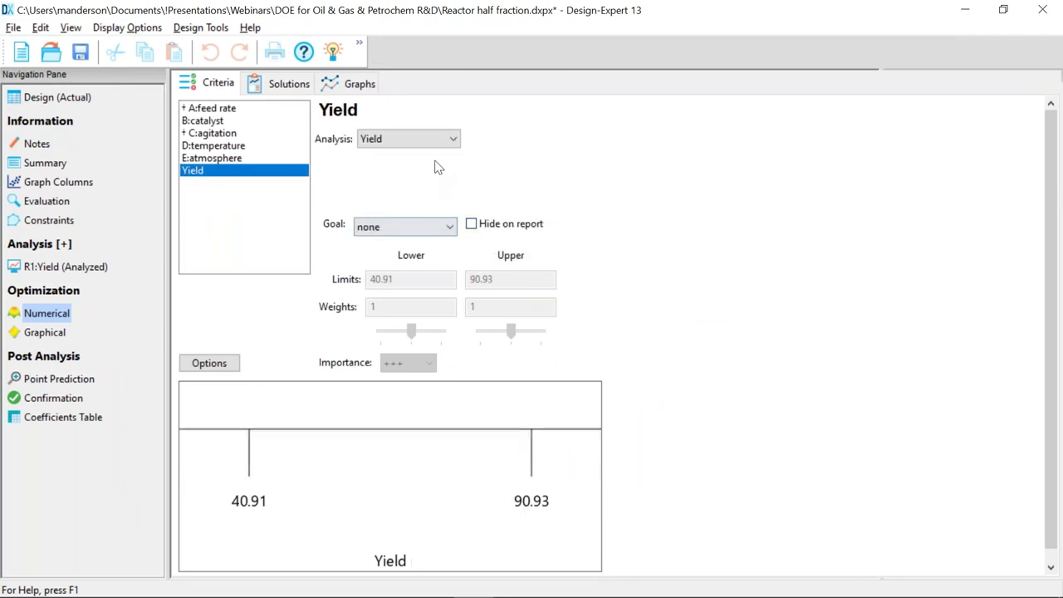
pyautogui.click(428, 226)
pyautogui.click(404, 257)
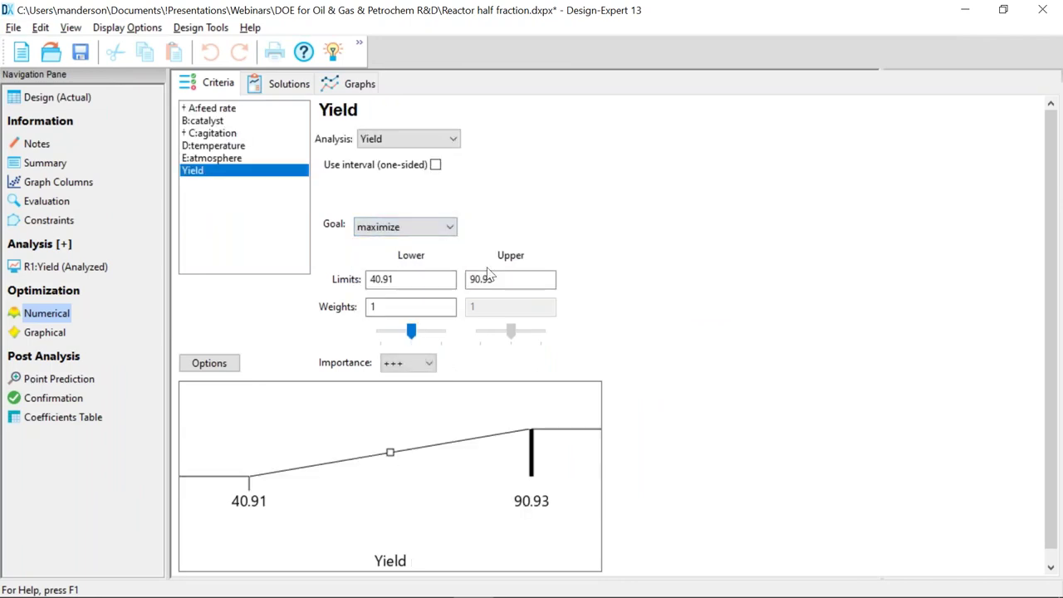
pyautogui.moveTo(505, 280); pyautogui.dragTo(410, 271)
pyautogui.write('100')
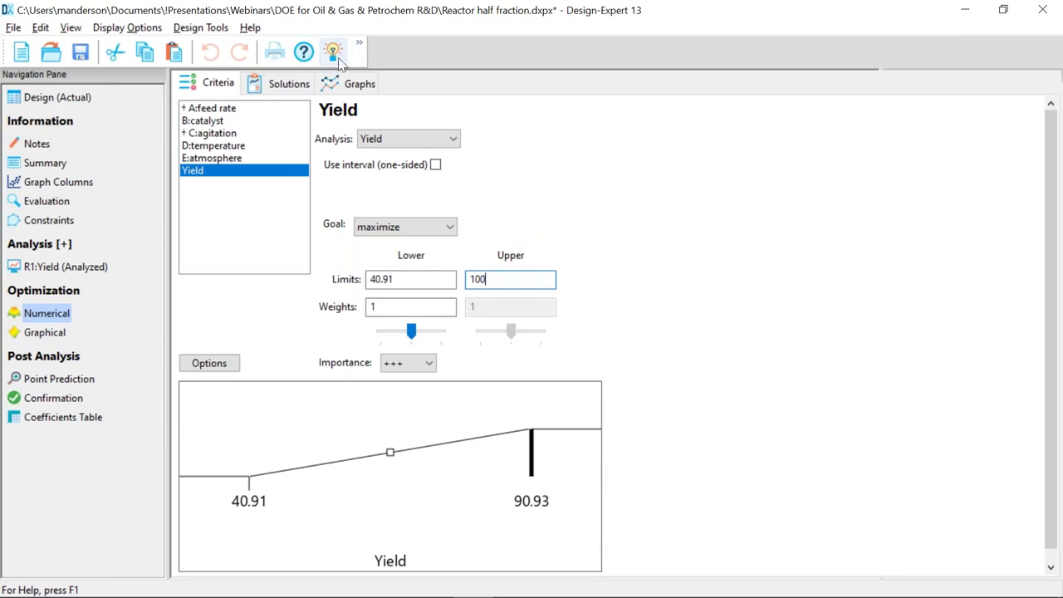
pyautogui.click(301, 86)
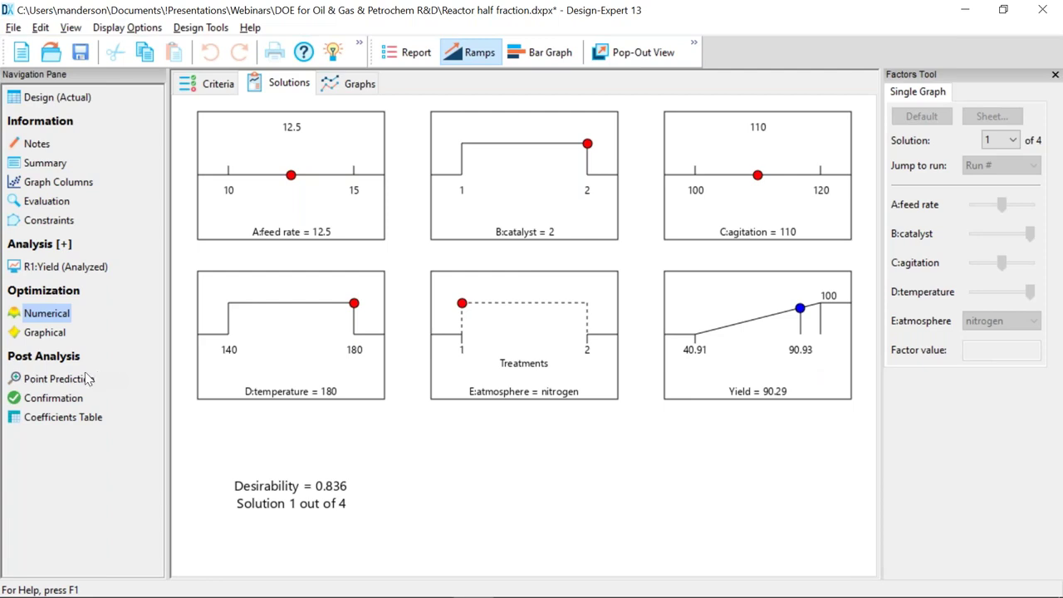
# - Open the confirmation for solution 1 and set its number of response runs to 6
pyautogui.click(72, 402)
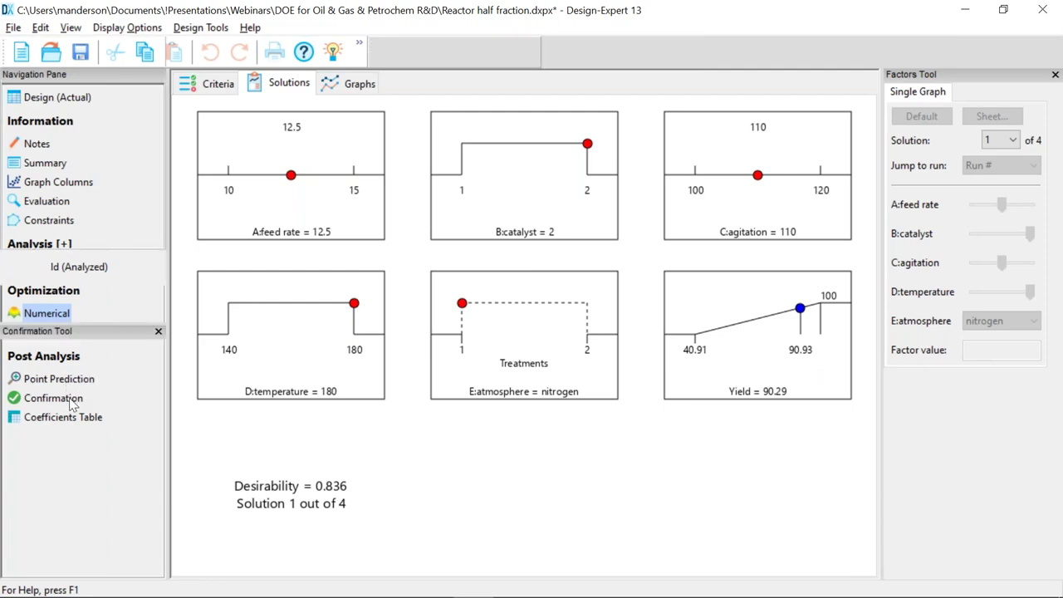
pyautogui.moveTo(257, 199); pyautogui.dragTo(535, 205)
pyautogui.click(274, 271)
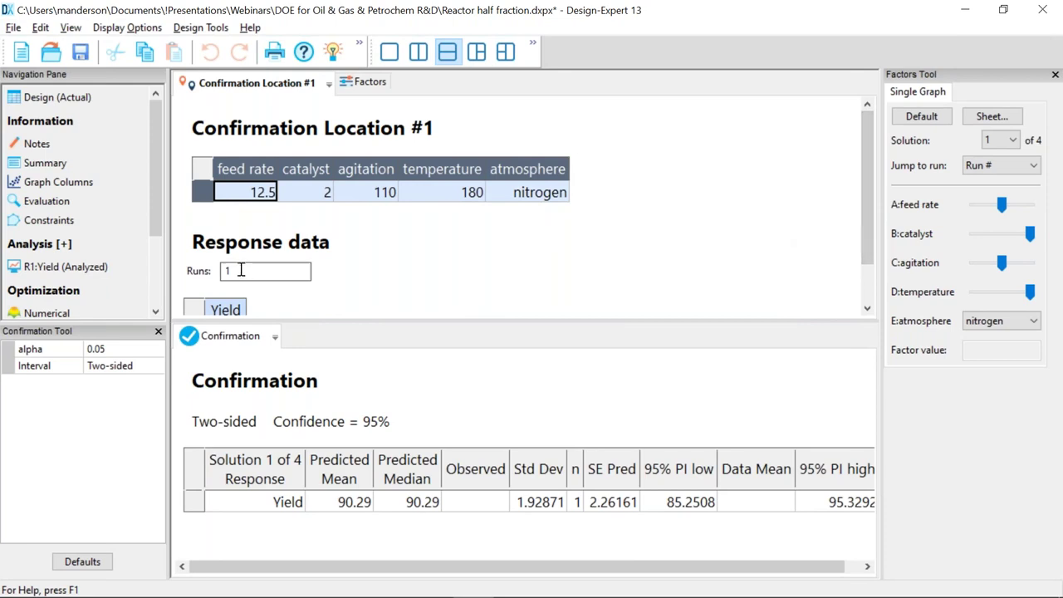
pyautogui.write('6')
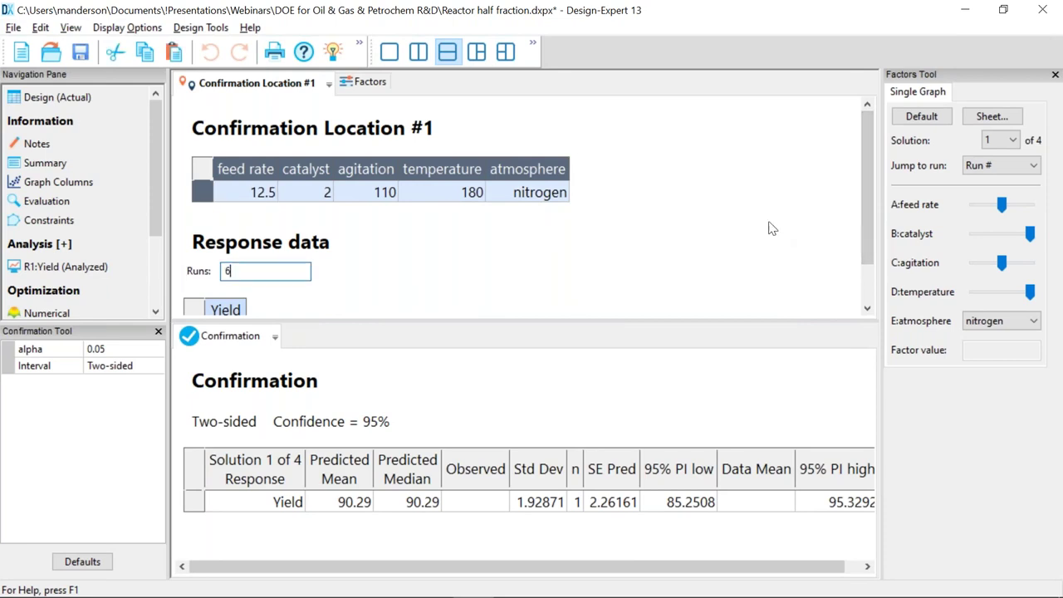
pyautogui.scroll(-2, 867, 188)
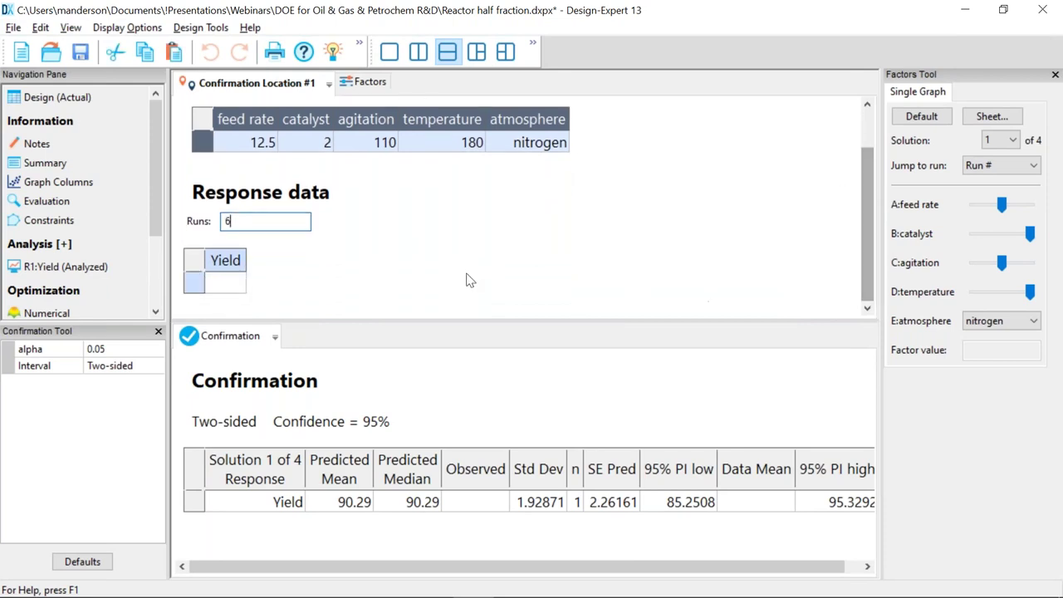
pyautogui.click(241, 281)
pyautogui.scroll(-5, 254, 208)
# - Enter Yield values 90, 89 and 70 for the first three confirmation runs, checking the Data Mean against the prediction interval
pyautogui.click(225, 172)
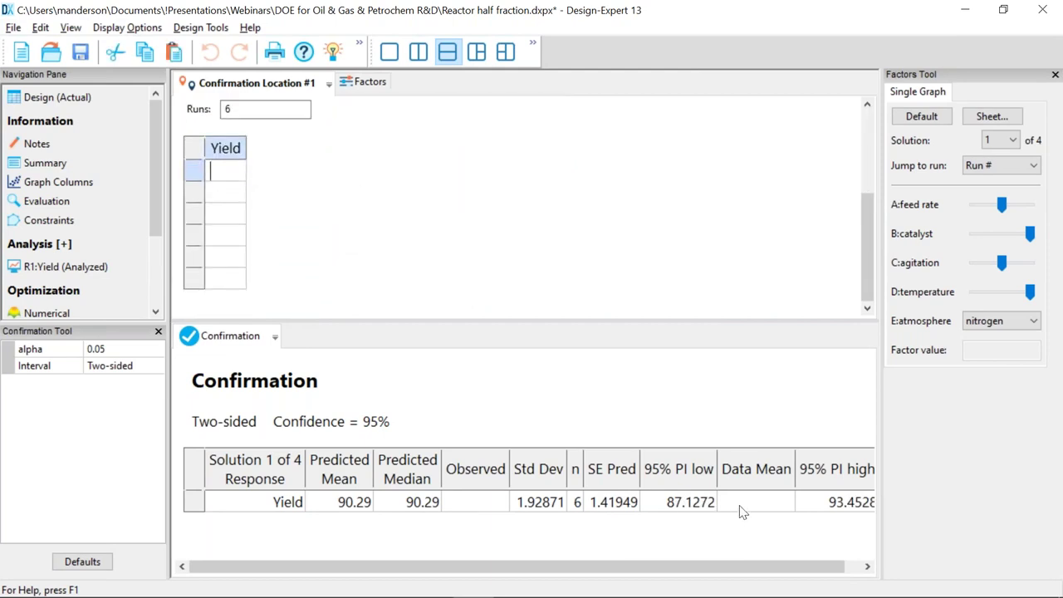
pyautogui.write('90')
pyautogui.click(738, 501)
pyautogui.click(231, 197)
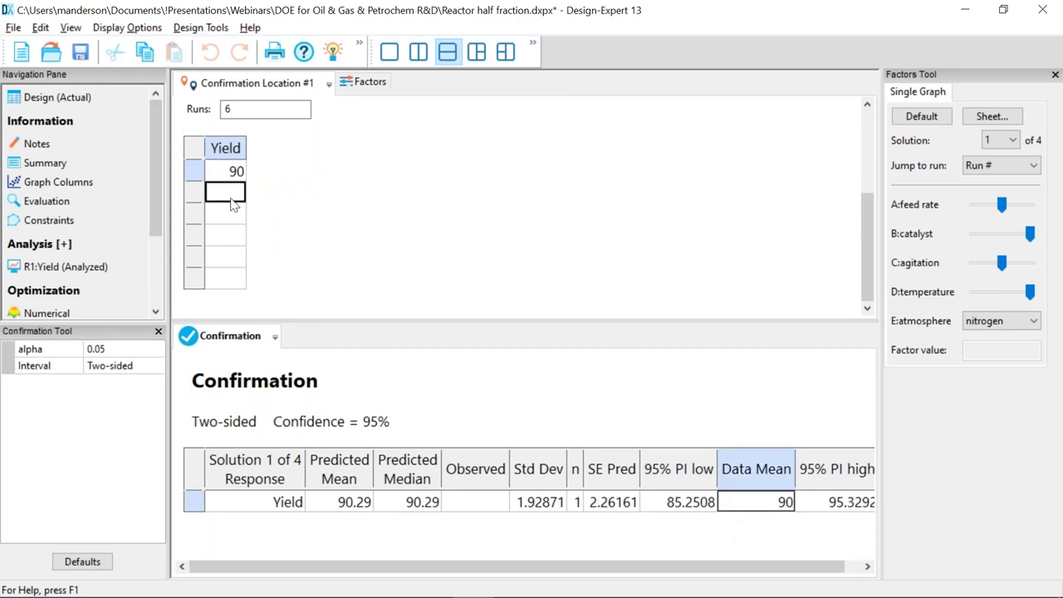
pyautogui.scroll(3, 241, 205)
pyautogui.scroll(-3, 314, 232)
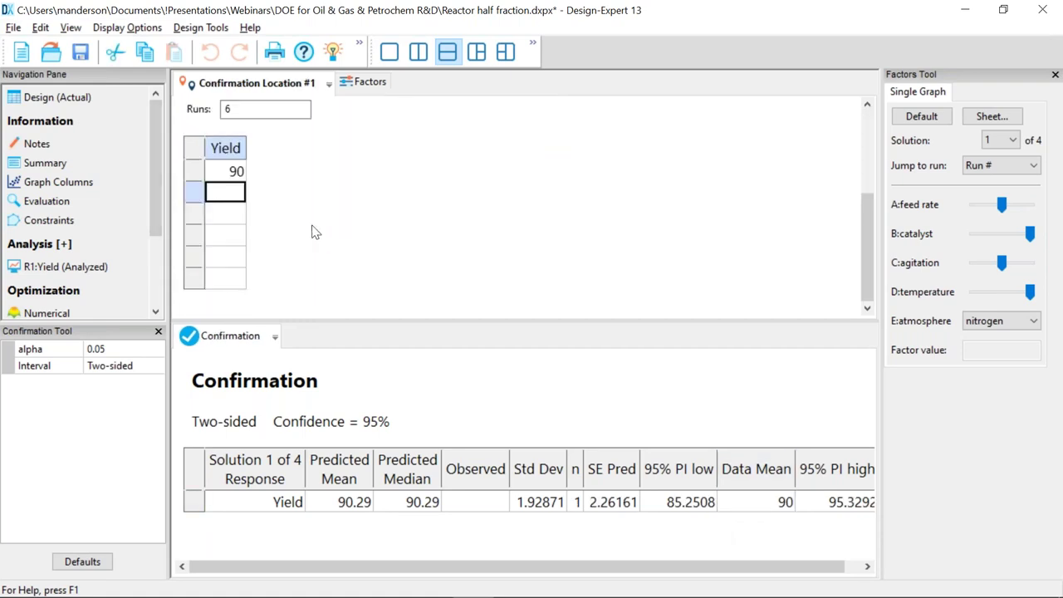
pyautogui.write('89')
pyautogui.click(219, 215)
pyautogui.scroll(3, 510, 254)
pyautogui.scroll(-2, 521, 241)
pyautogui.scroll(-3, 554, 291)
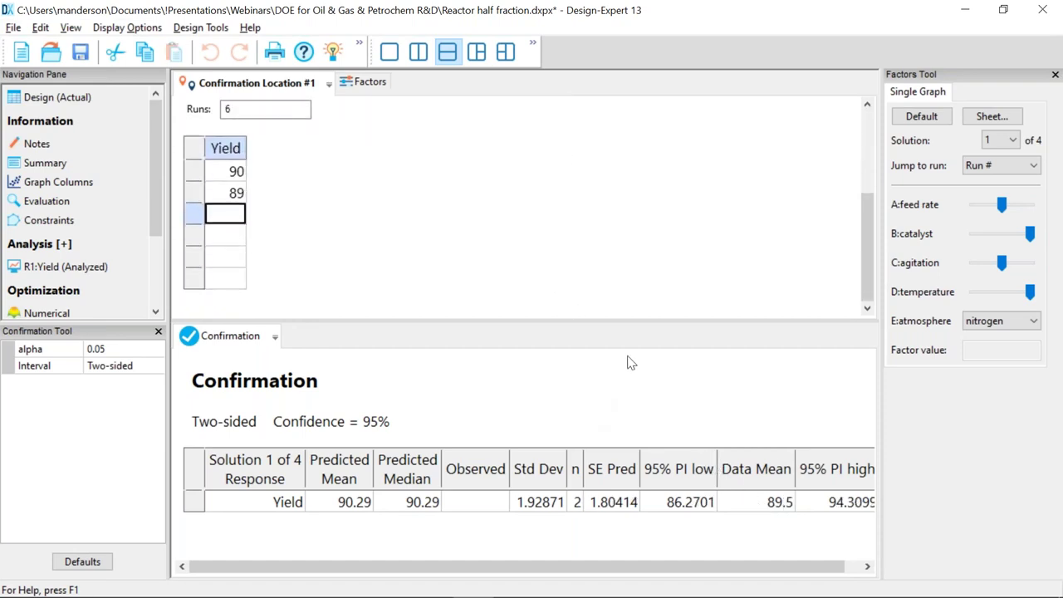
pyautogui.write('70')
pyautogui.click(221, 245)
pyautogui.scroll(3, 221, 245)
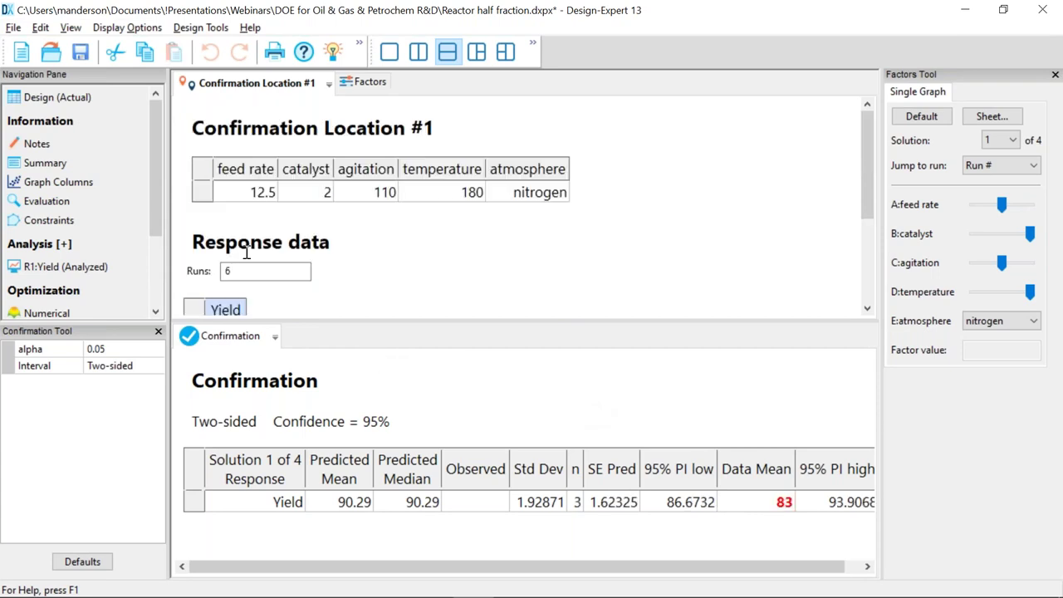
pyautogui.click(765, 504)
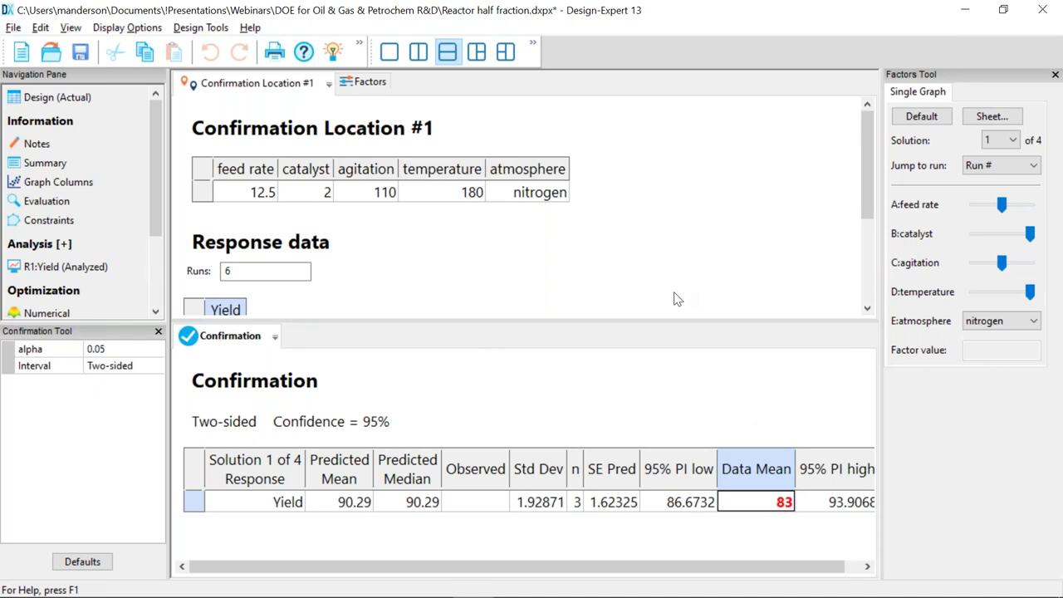
pyautogui.hotkey('alt', 'Tab')
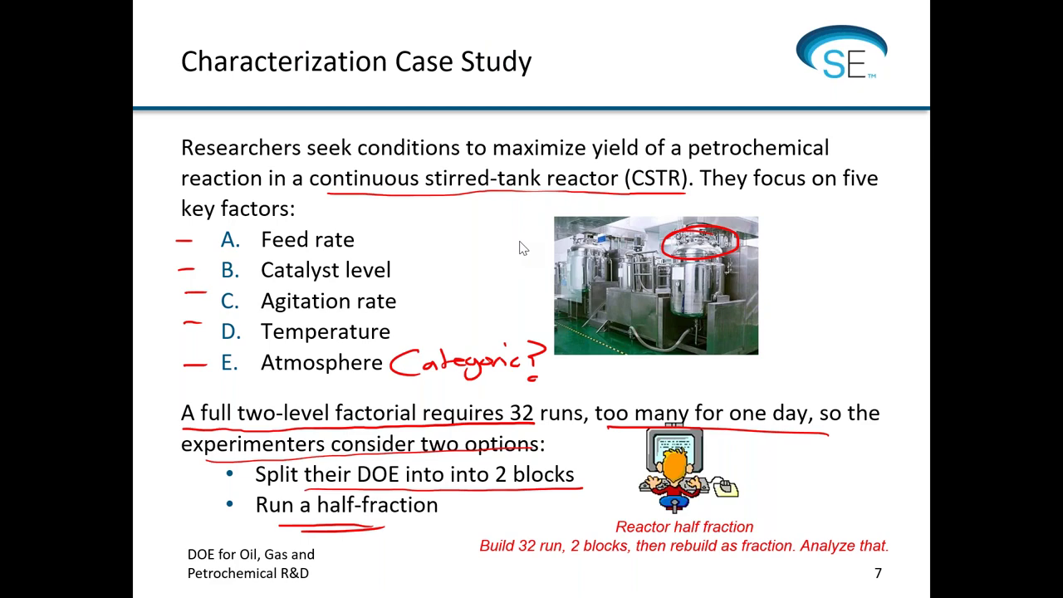
pyautogui.hotkey('alt', 'Tab')
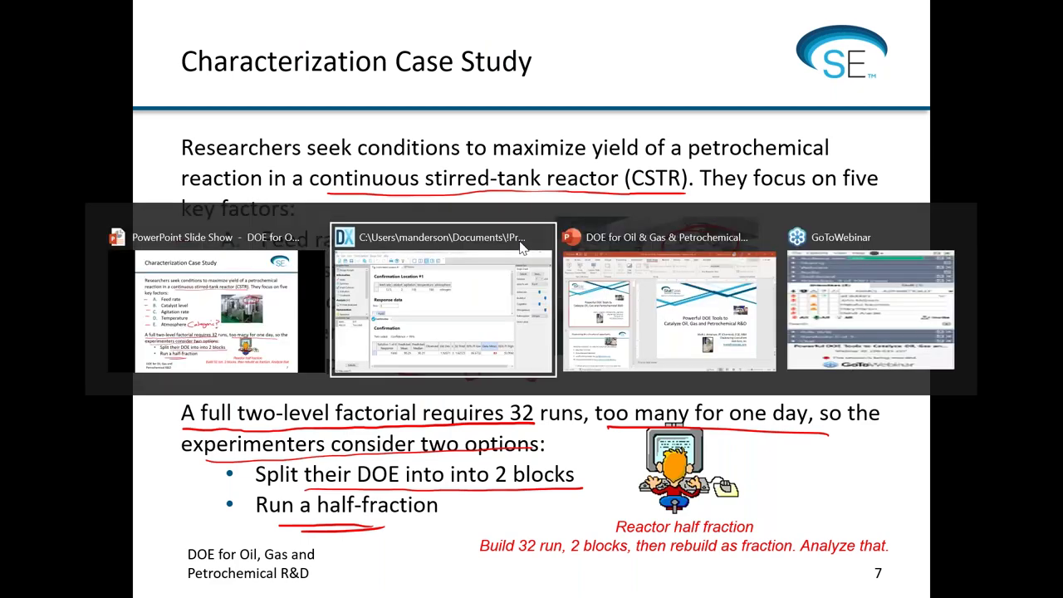
pyautogui.click(521, 248)
# - Show the Yield ANOVA in a single-pane layout and examine the nitrogen and air equations in terms of actual factors
pyautogui.click(66, 267)
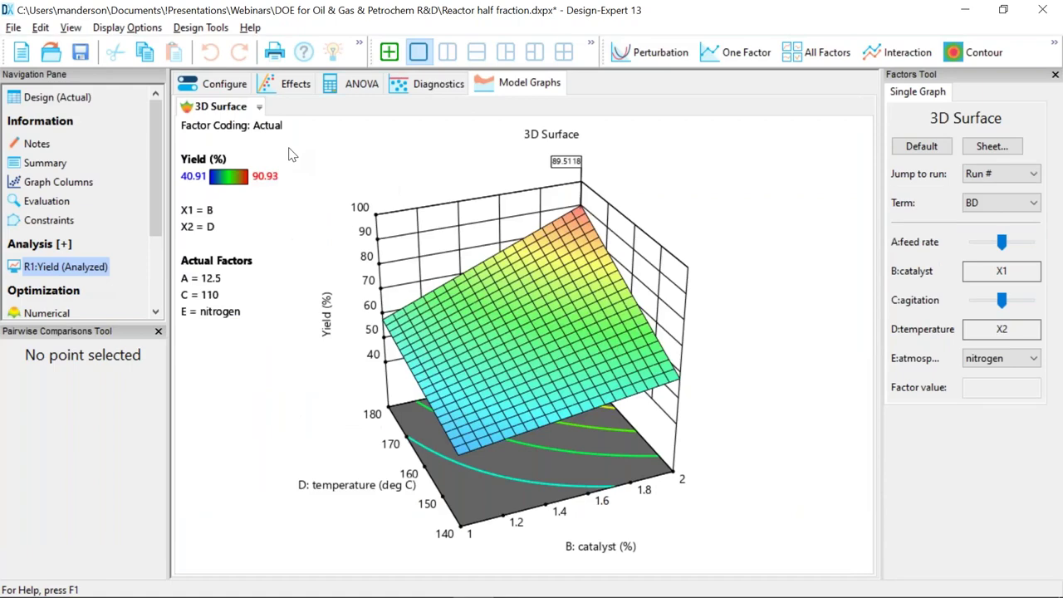
pyautogui.click(370, 86)
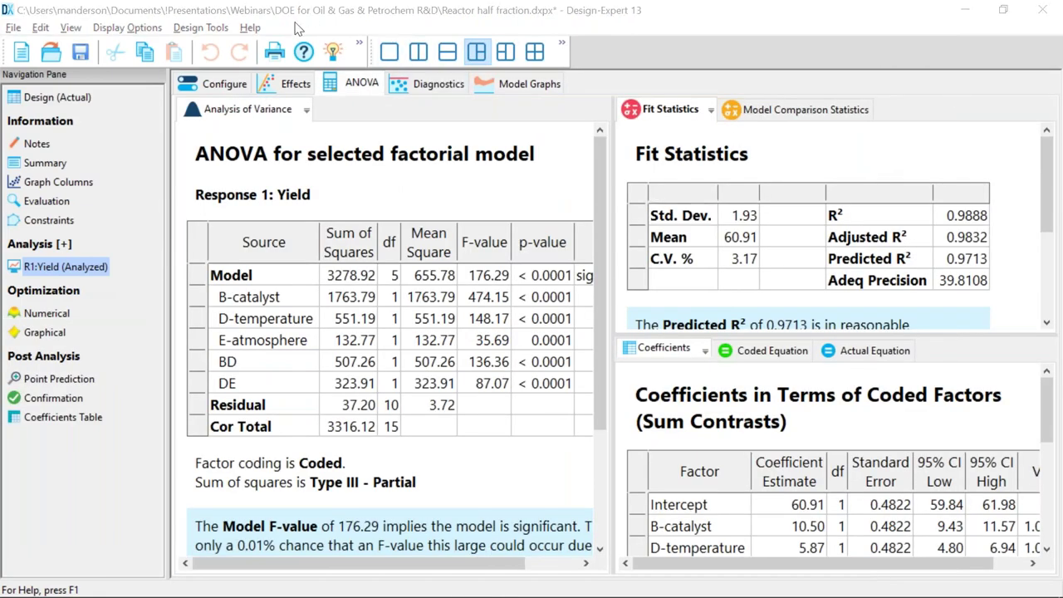
pyautogui.click(389, 52)
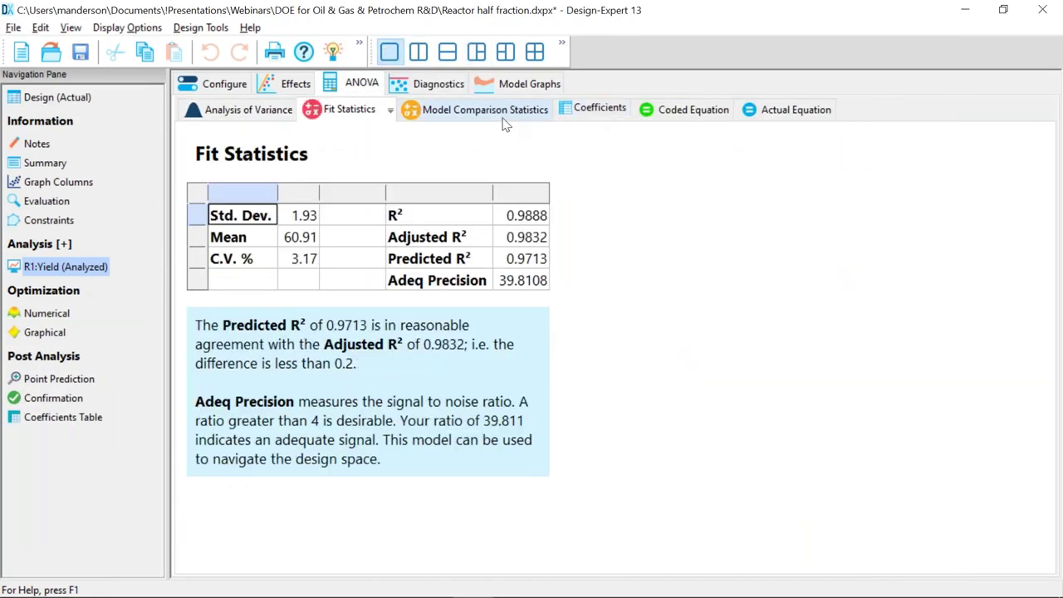
pyautogui.click(667, 117)
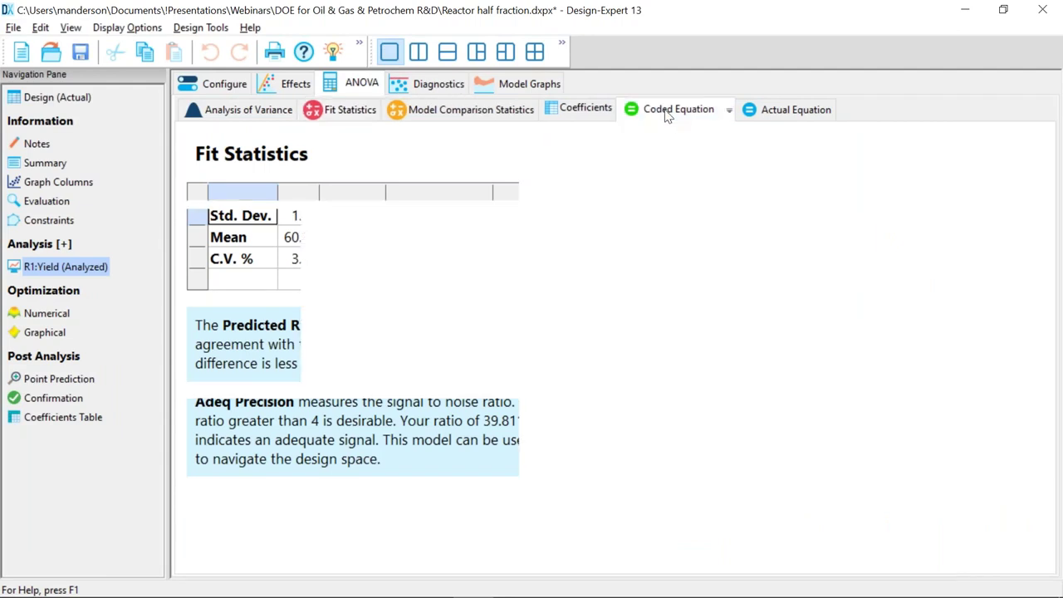
pyautogui.click(763, 112)
pyautogui.moveTo(237, 273); pyautogui.dragTo(349, 352)
pyautogui.moveTo(280, 396); pyautogui.dragTo(355, 477)
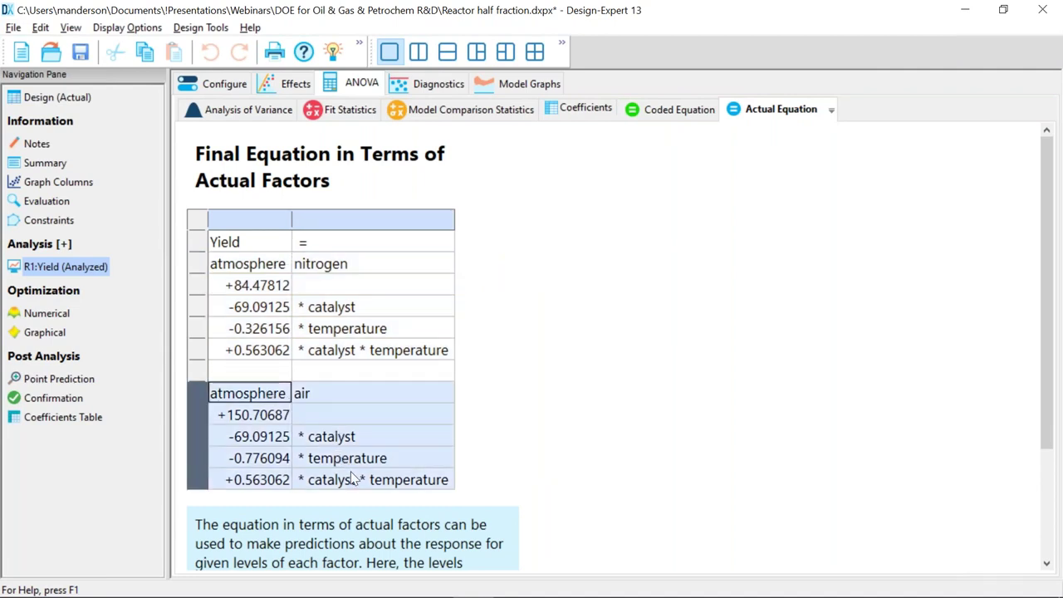
# - Examine the coded equation for Yield, going through the intercept and the B, D, E, BD and DE coefficients
pyautogui.click(650, 117)
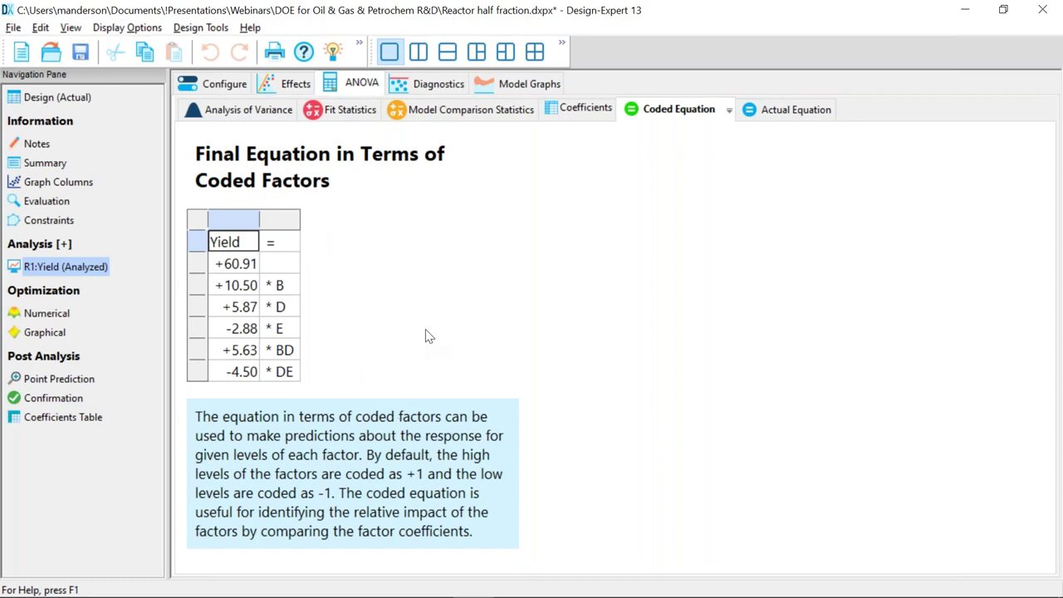
pyautogui.click(236, 264)
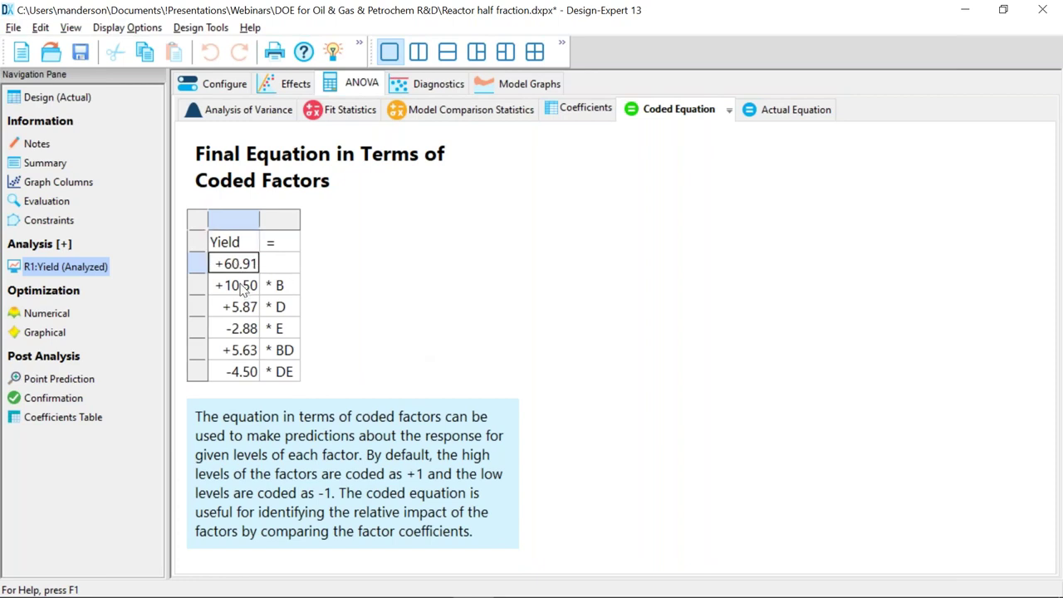
pyautogui.click(242, 288)
pyautogui.click(241, 309)
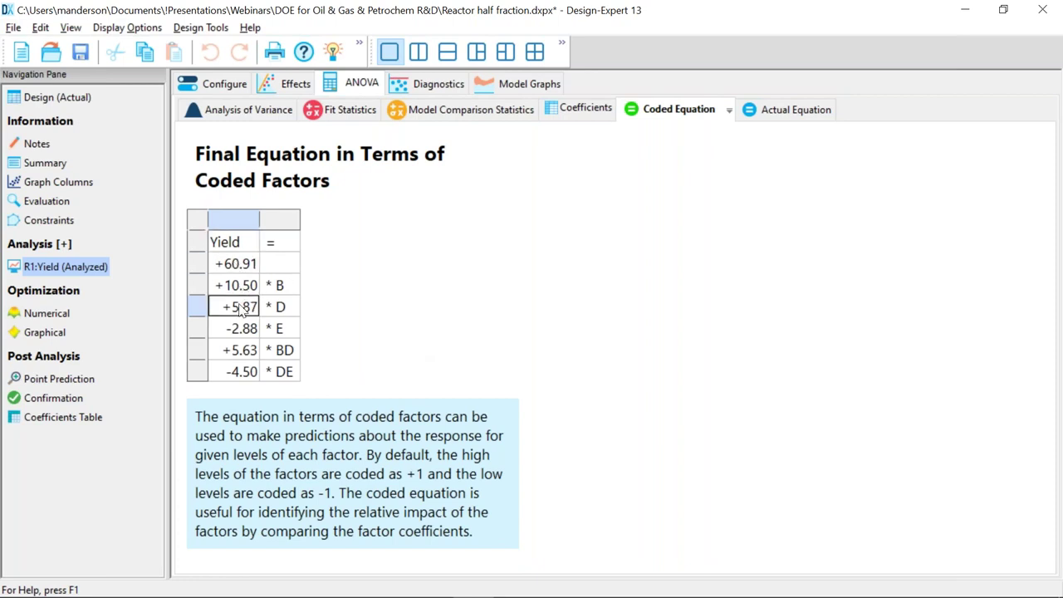
pyautogui.click(243, 331)
pyautogui.click(246, 352)
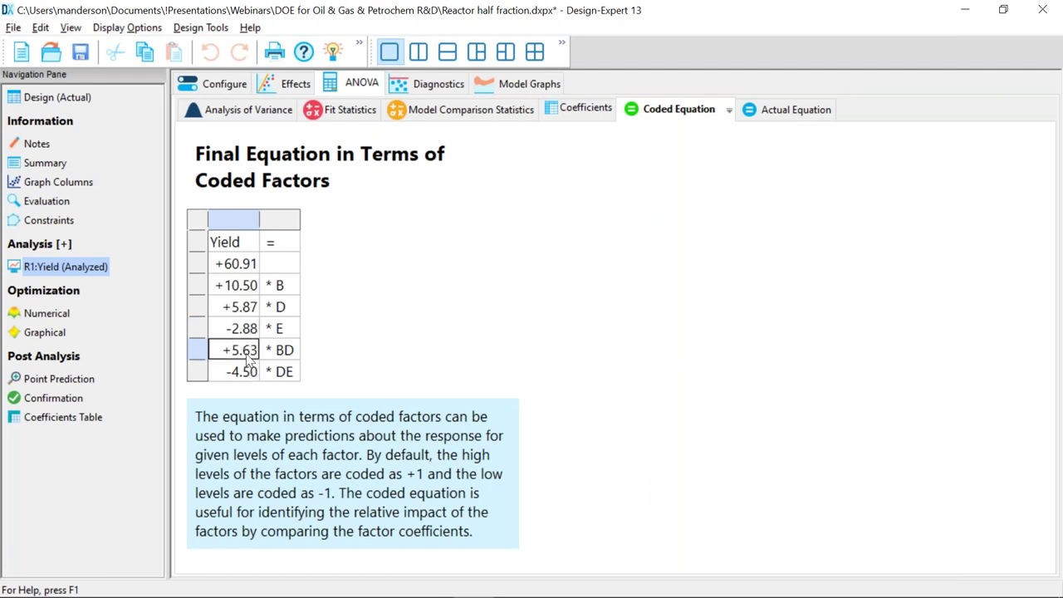
pyautogui.click(243, 372)
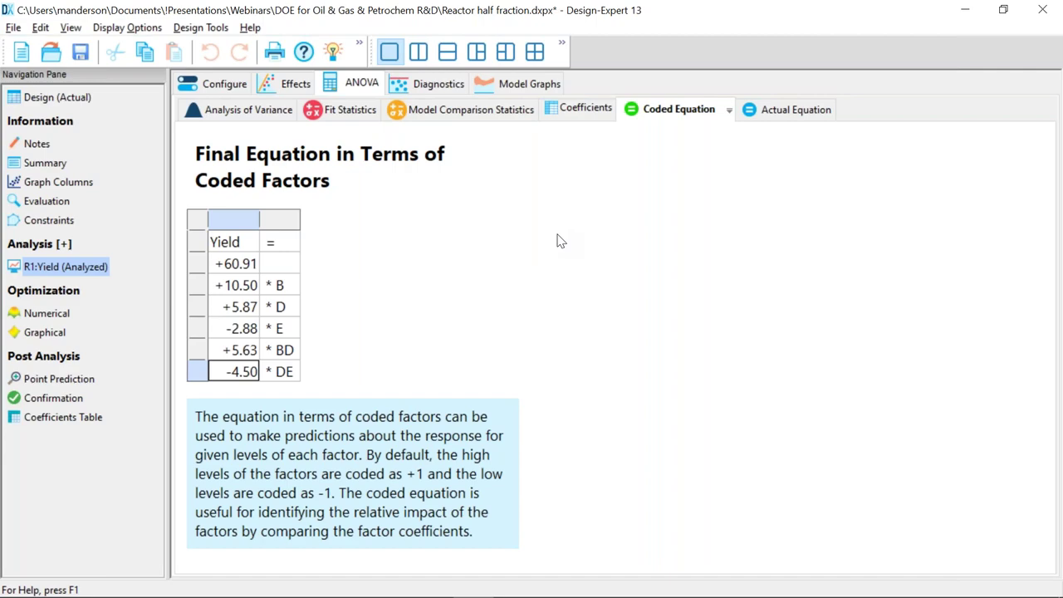
# - Switch to the PowerPoint slide show and advance to the Minimum-Run Designs slide
pyautogui.hotkey('alt', 'Tab')
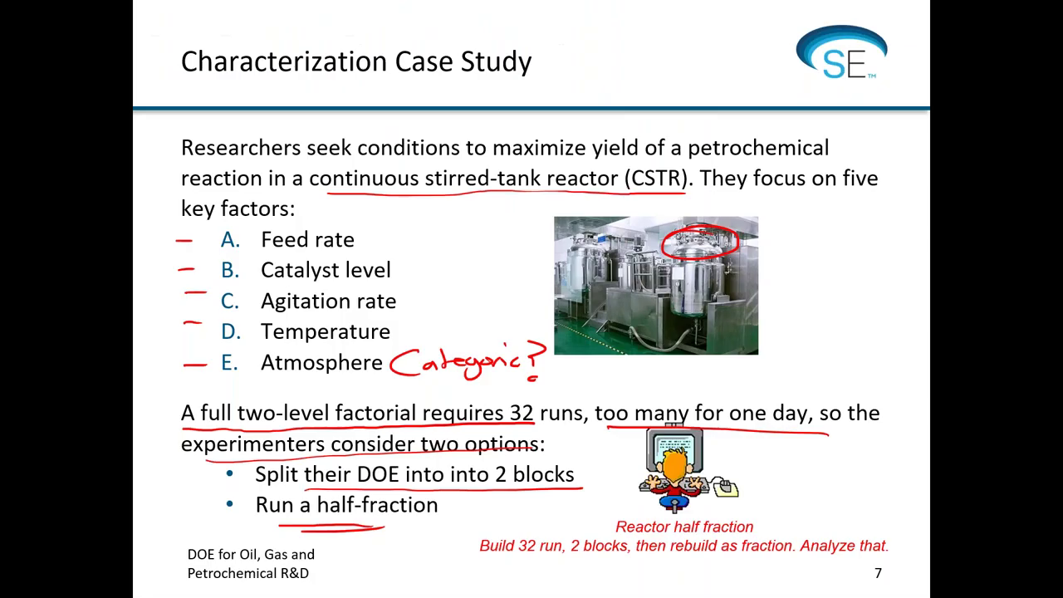
pyautogui.press('Right')
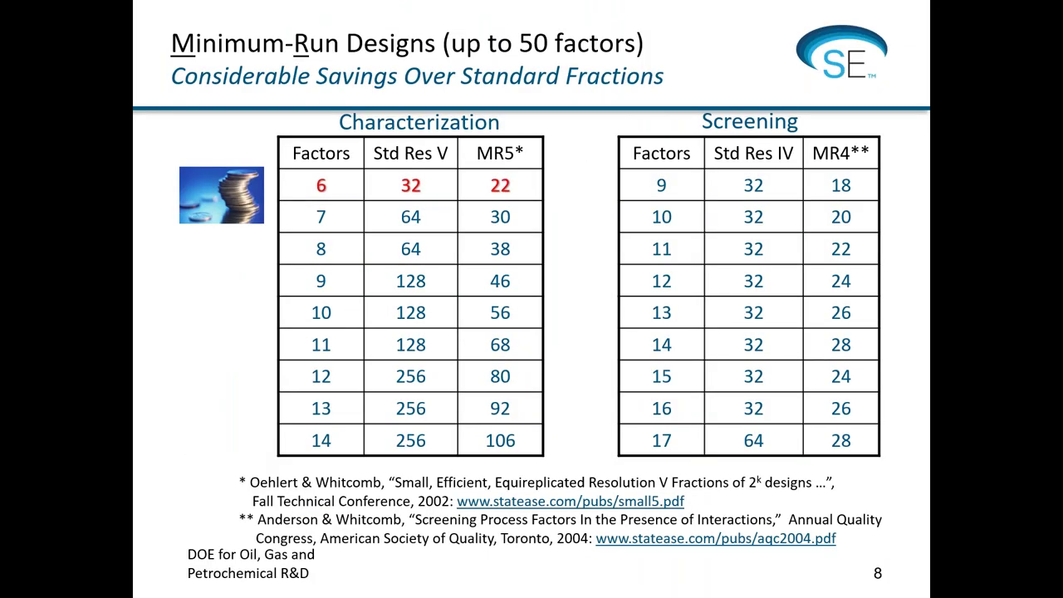
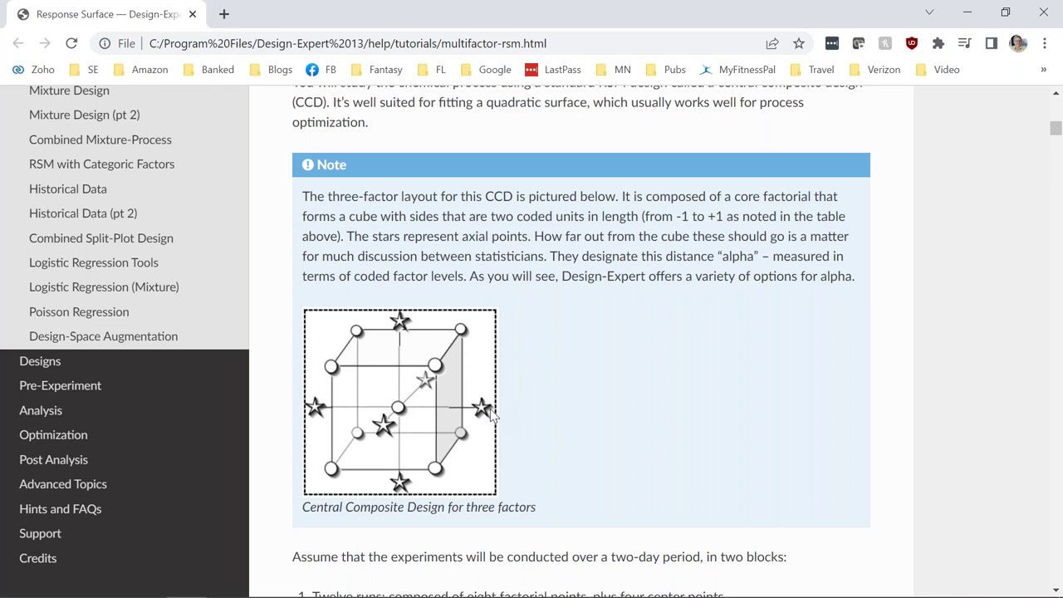
# - Highlight the term "alpha" in the tutorial's central composite design note, and switch back to Design-Expert
pyautogui.moveTo(724, 257); pyautogui.dragTo(788, 260)
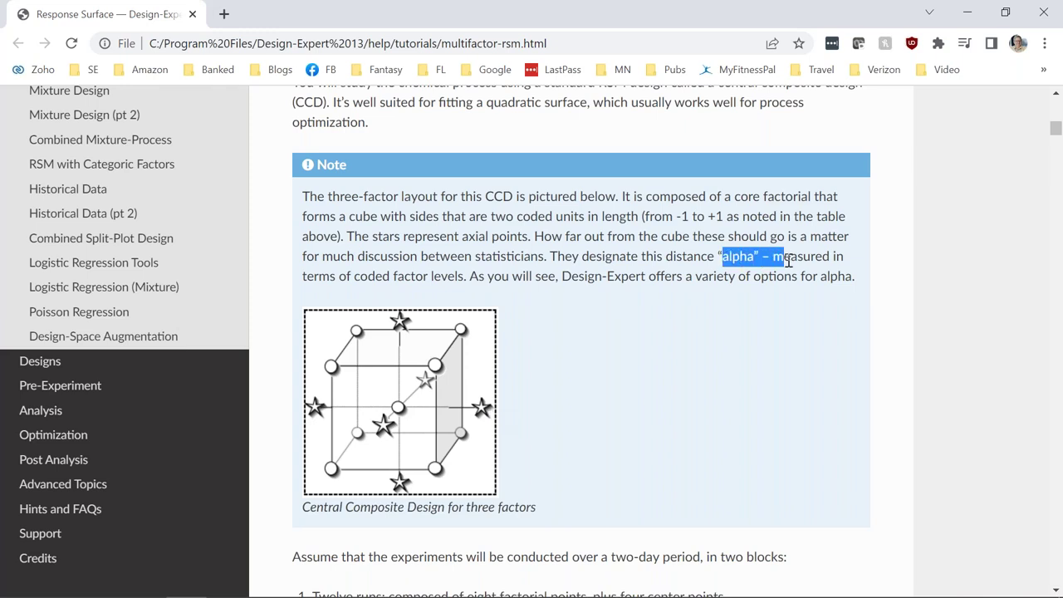
pyautogui.hotkey('alt', 'Tab')
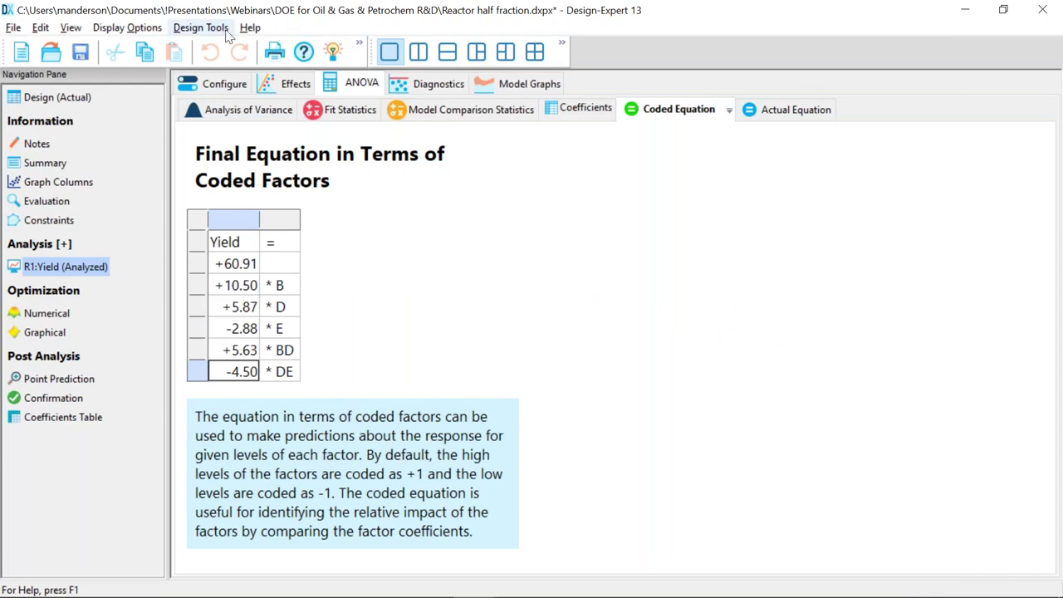
# - Load the Chemical Conversion tutorial data without saving Reactor half fraction.dxpx, and highlight factors A to C in the design notes
pyautogui.click(246, 30)
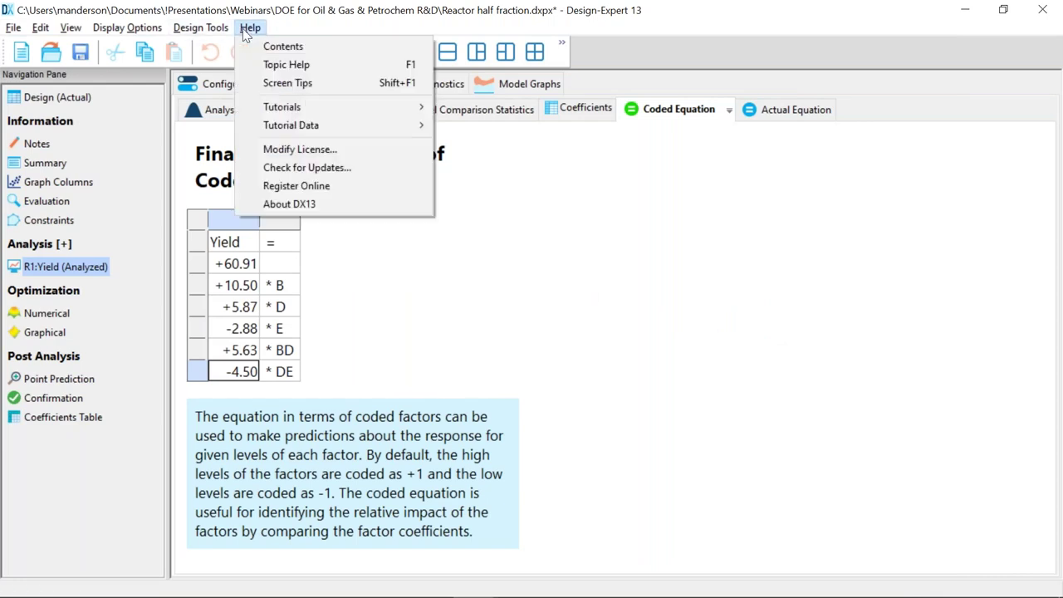
pyautogui.moveTo(279, 125)
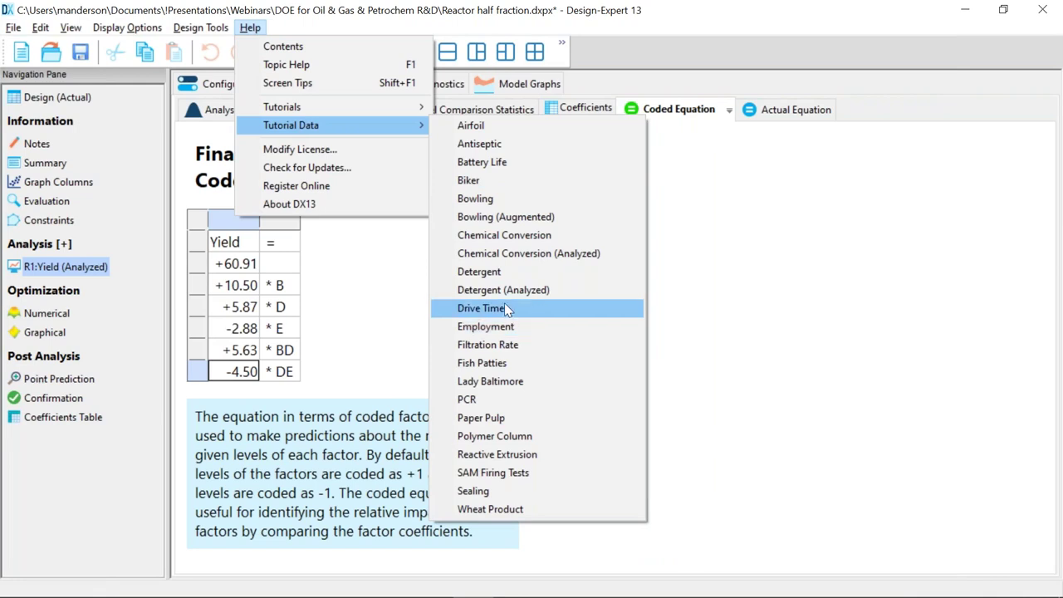
pyautogui.click(502, 235)
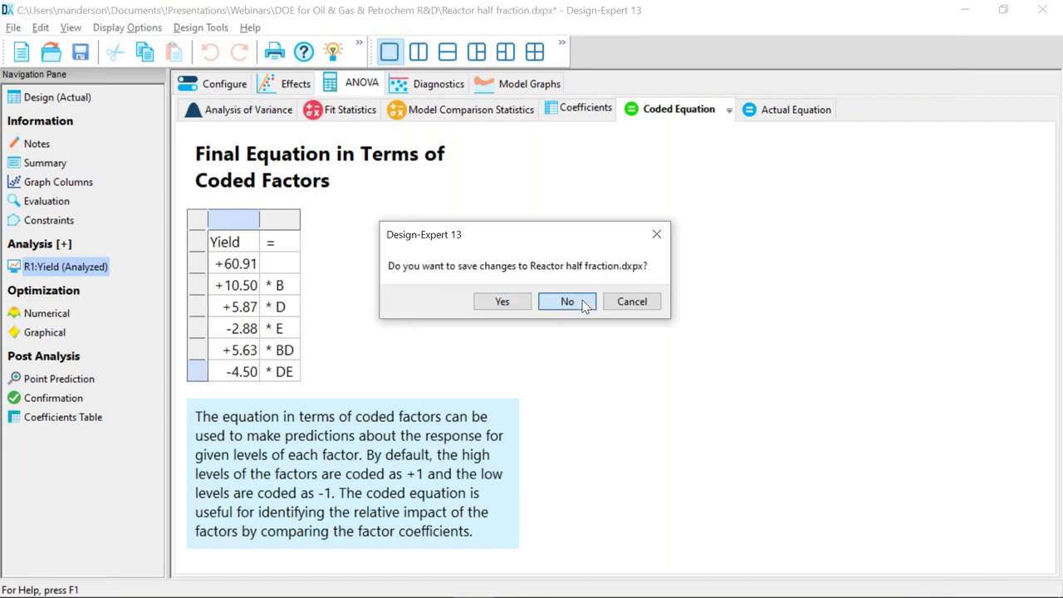
pyautogui.click(584, 304)
pyautogui.moveTo(350, 327); pyautogui.dragTo(186, 271)
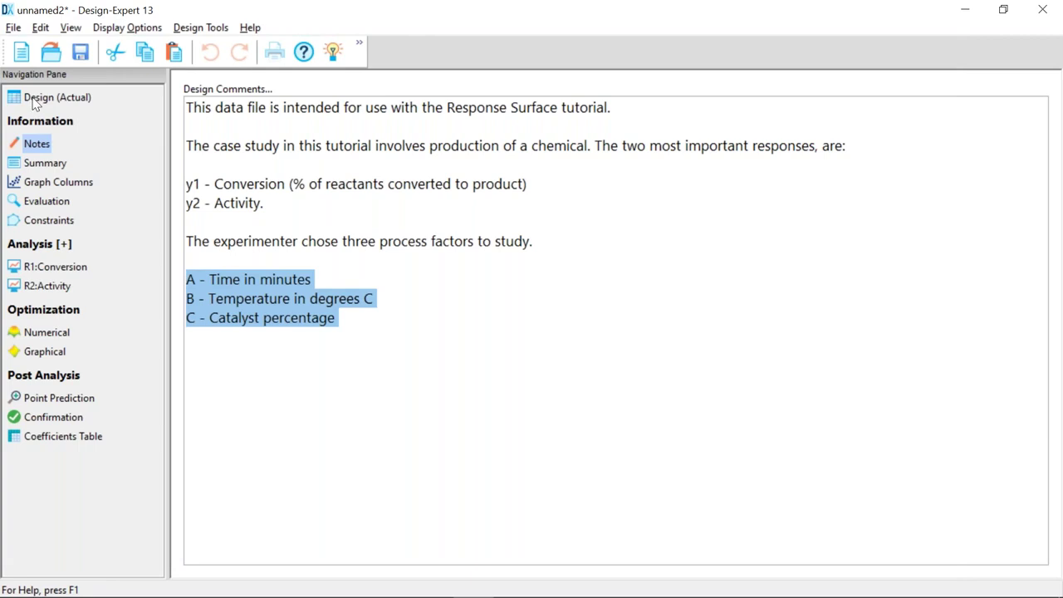
# - Build a new three-factor, two-block central composite design with responses Conversion and Activity, reusing the current design information without saving unnamed2
pyautogui.click(21, 51)
pyautogui.click(538, 313)
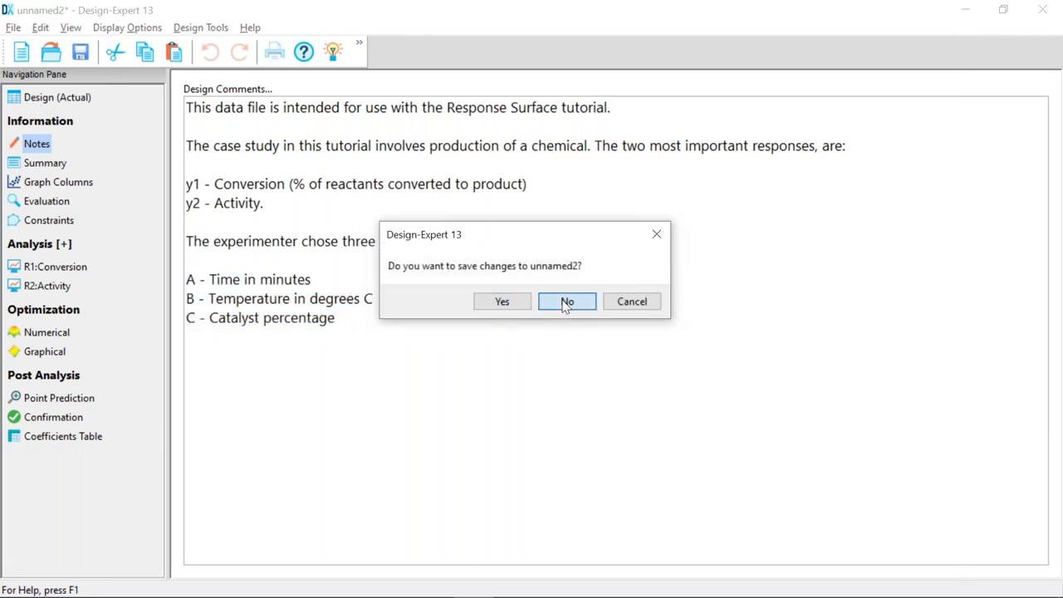
pyautogui.click(566, 302)
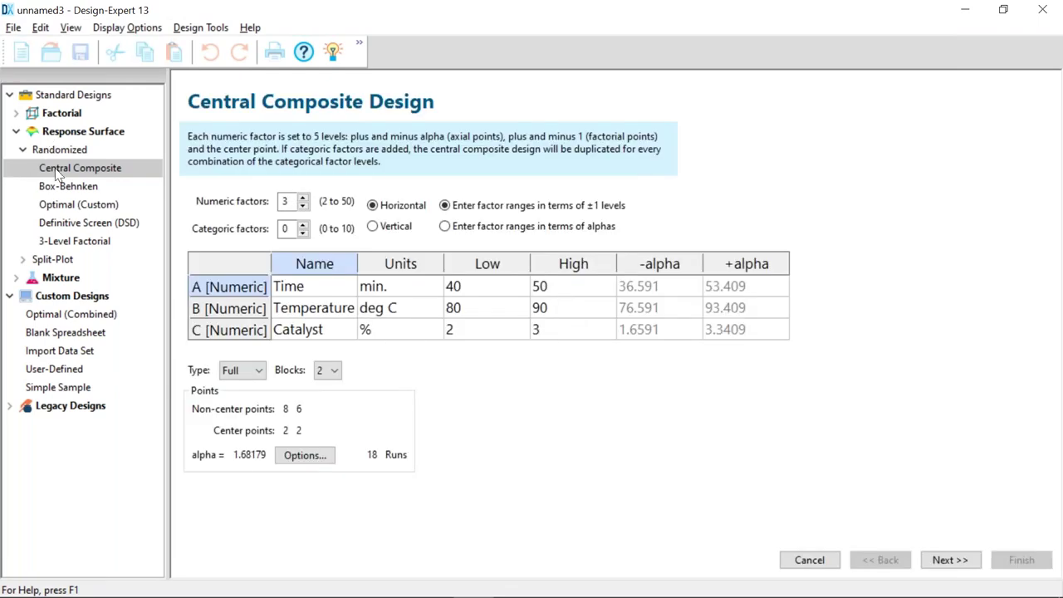
pyautogui.click(314, 456)
pyautogui.click(945, 564)
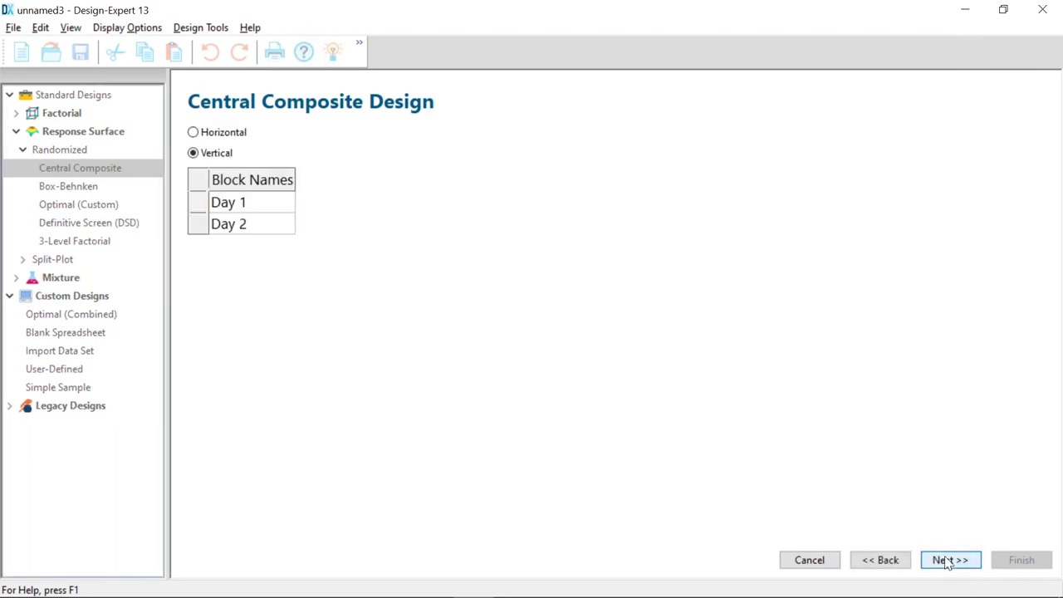
pyautogui.click(947, 562)
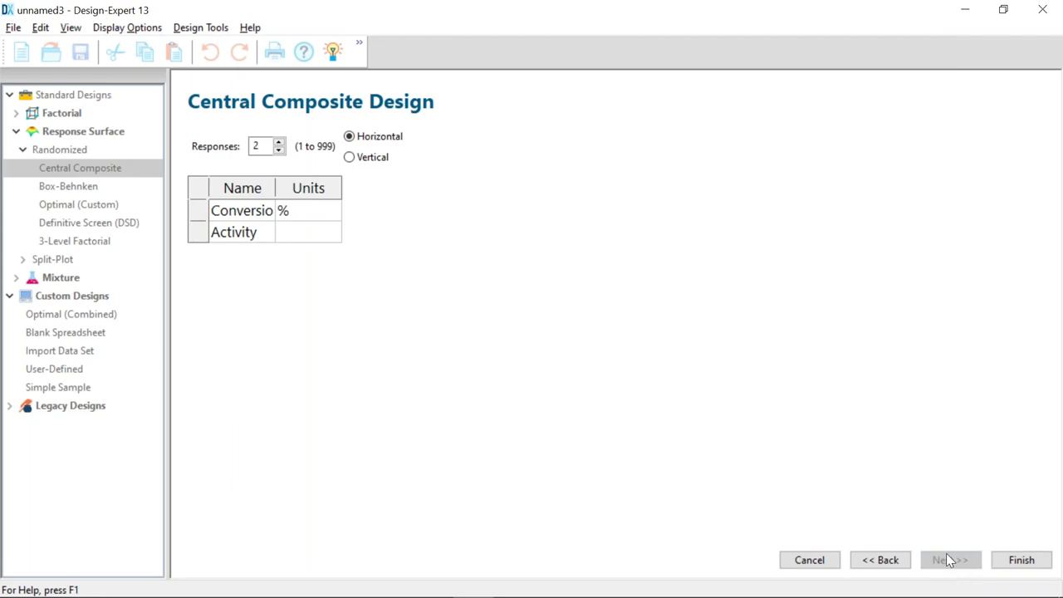
pyautogui.click(1022, 561)
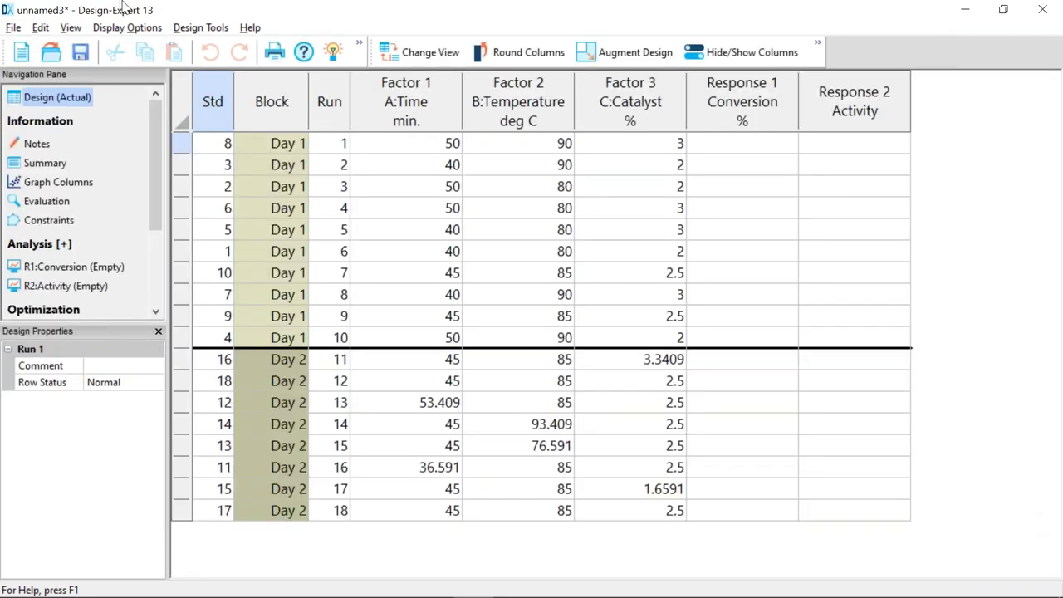
# - Load the Chemical Conversion (Analyzed) tutorial data without saving unnamed3
pyautogui.click(214, 30)
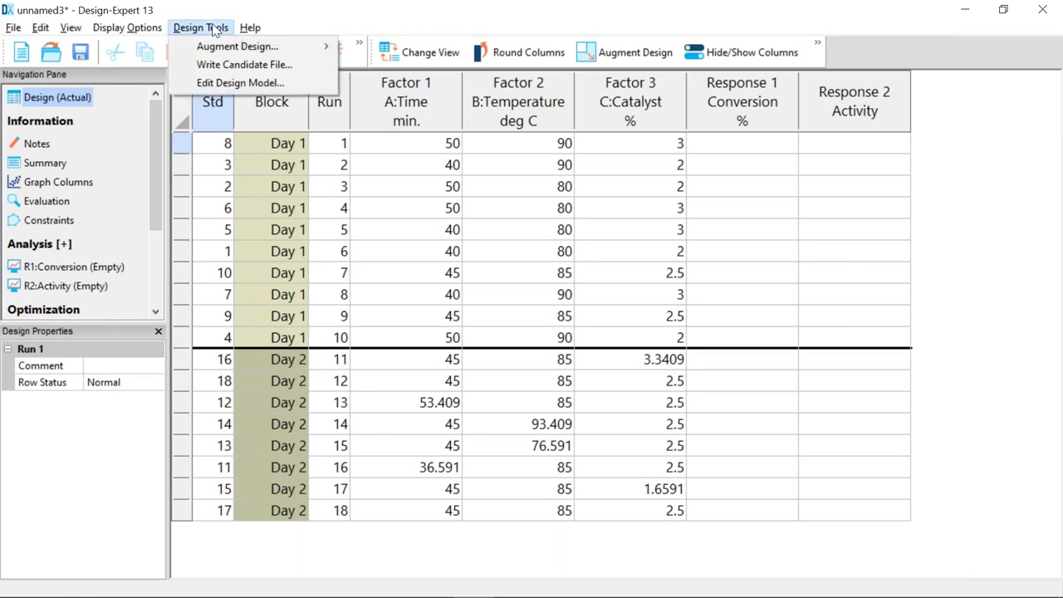
pyautogui.moveTo(246, 31)
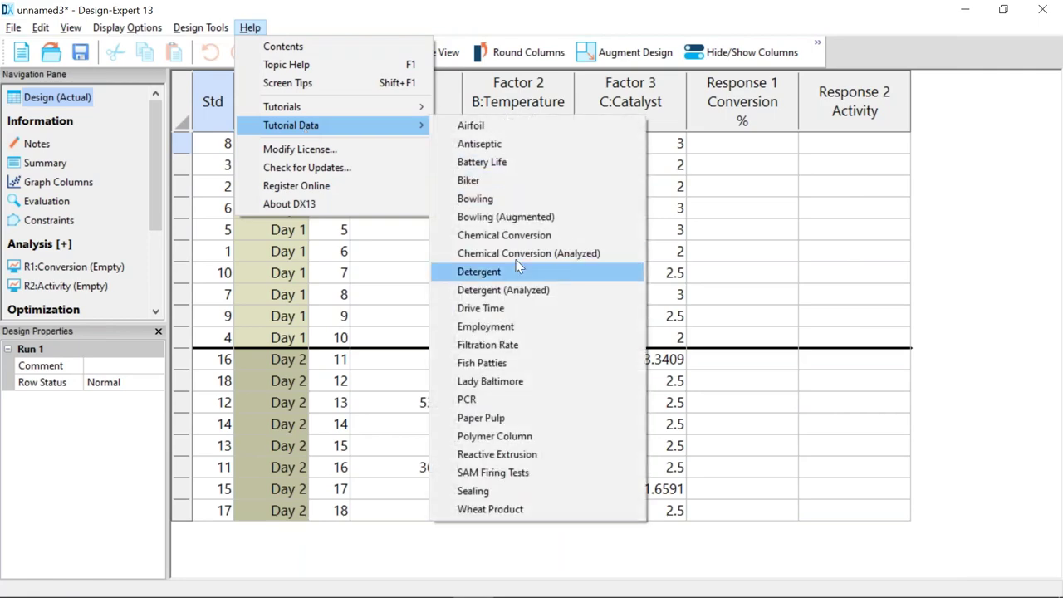
pyautogui.click(515, 253)
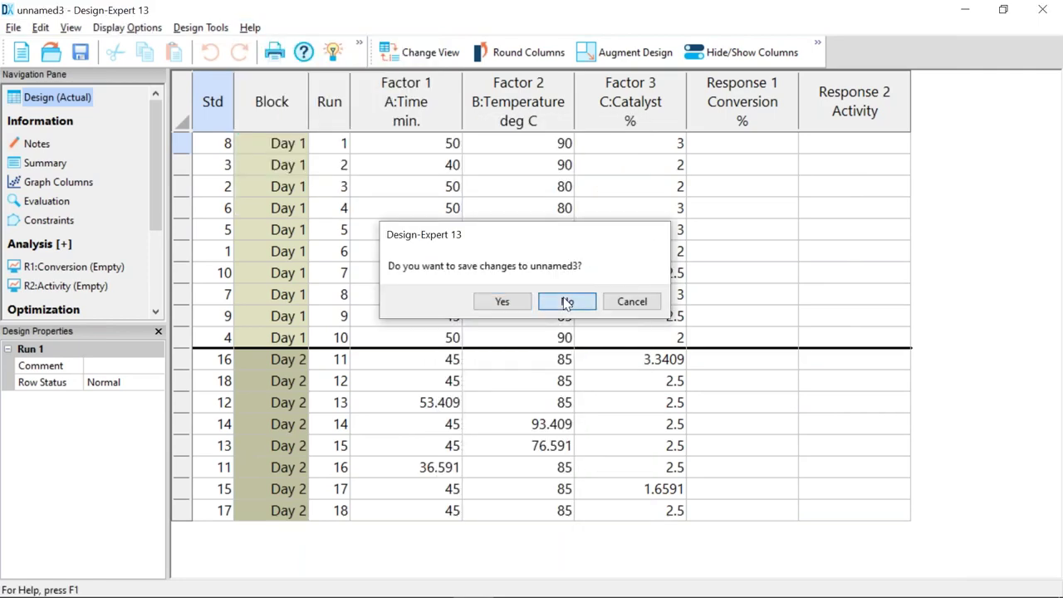
pyautogui.click(566, 301)
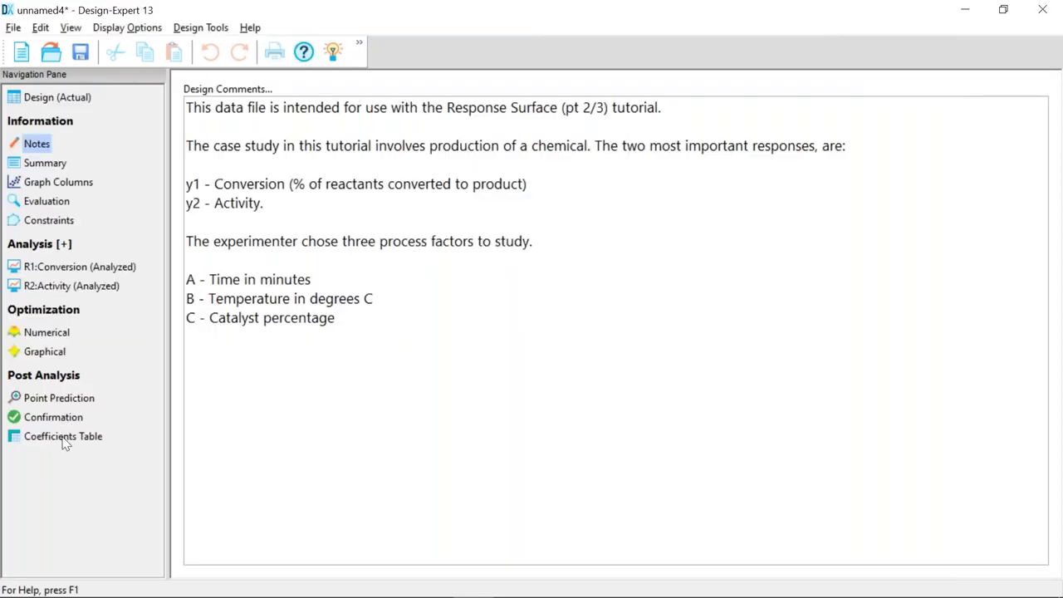
# - Examine the Coefficients Table, going through the Conversion row, the squared terms A², B² and C², and the Activity coefficients
pyautogui.click(65, 438)
pyautogui.click(213, 265)
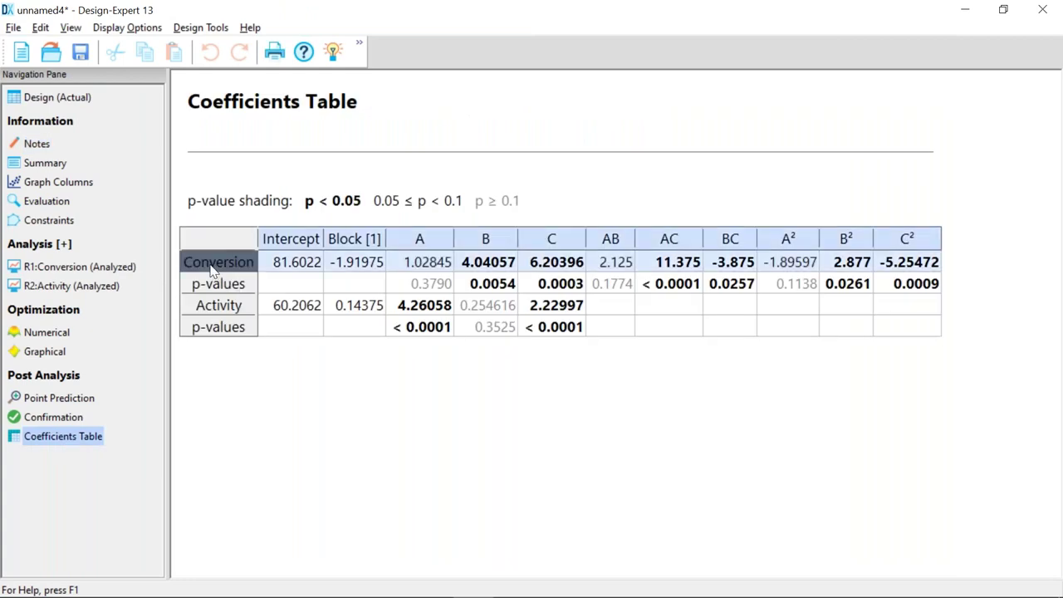
pyautogui.click(787, 239)
pyautogui.click(840, 240)
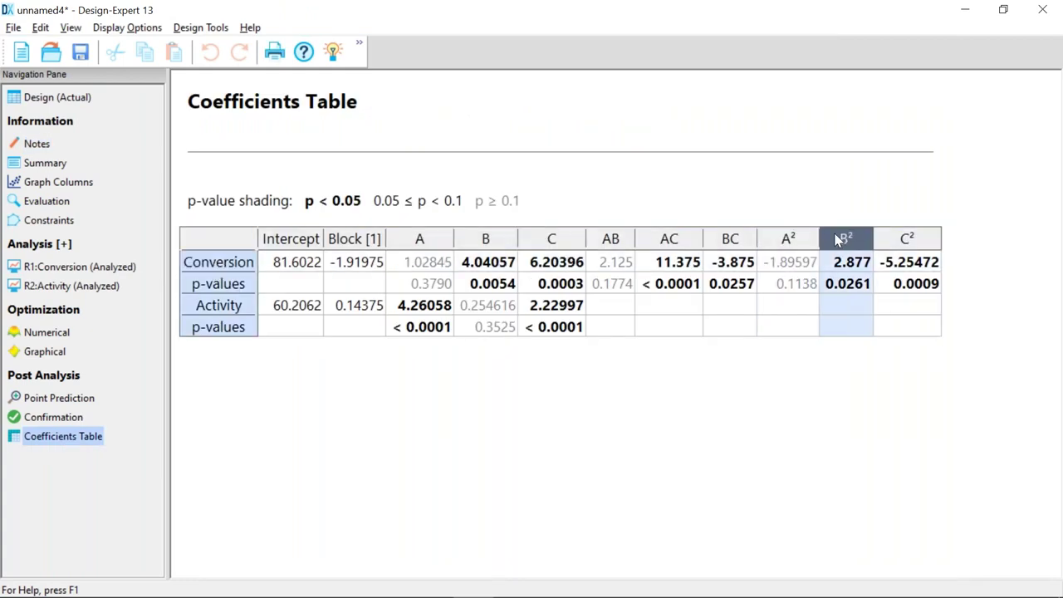
pyautogui.click(909, 240)
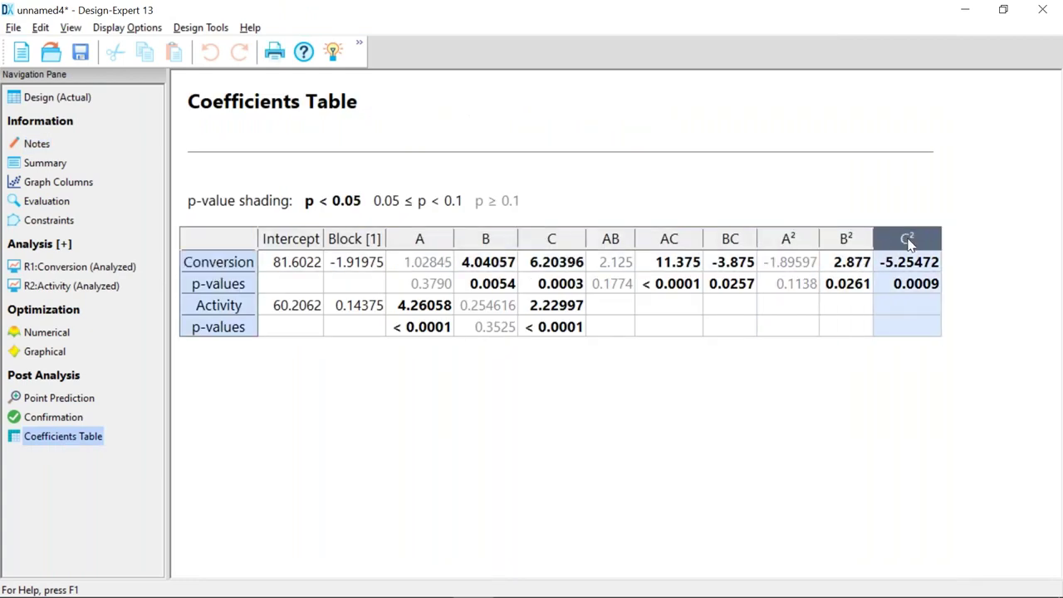
pyautogui.click(217, 306)
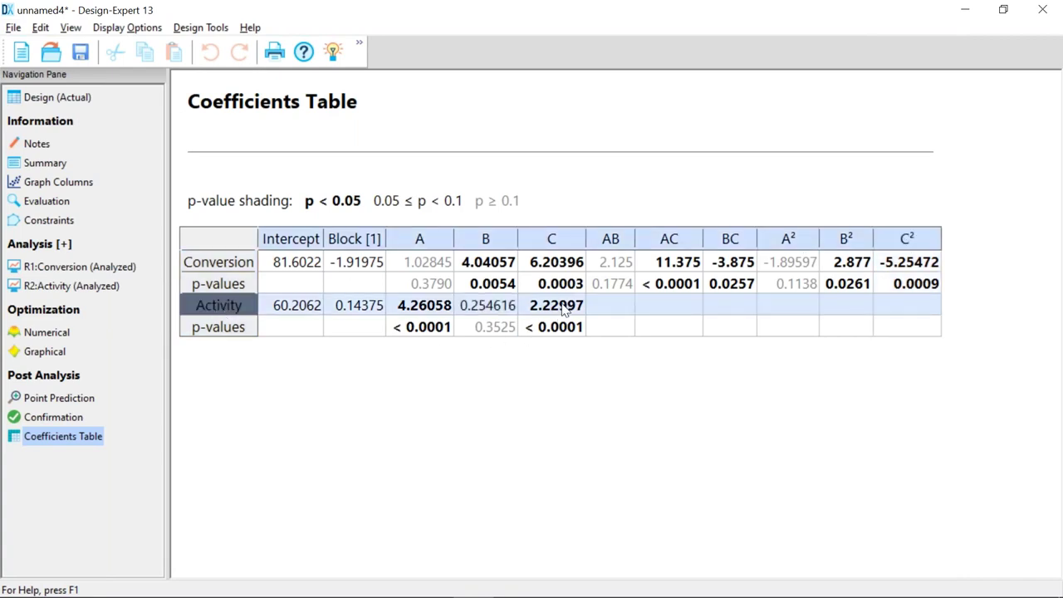
pyautogui.click(544, 306)
pyautogui.moveTo(541, 307); pyautogui.dragTo(302, 309)
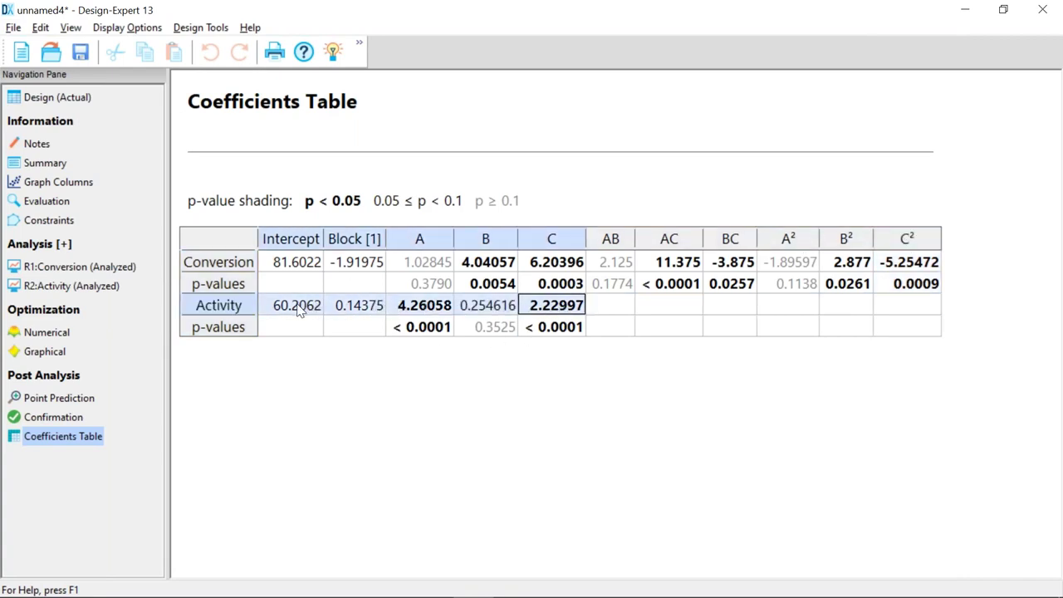
# - Set the numerical optimization goal for Conversion to maximize, with a lower limit of 80 and an upper limit of 100
pyautogui.click(37, 332)
pyautogui.click(208, 147)
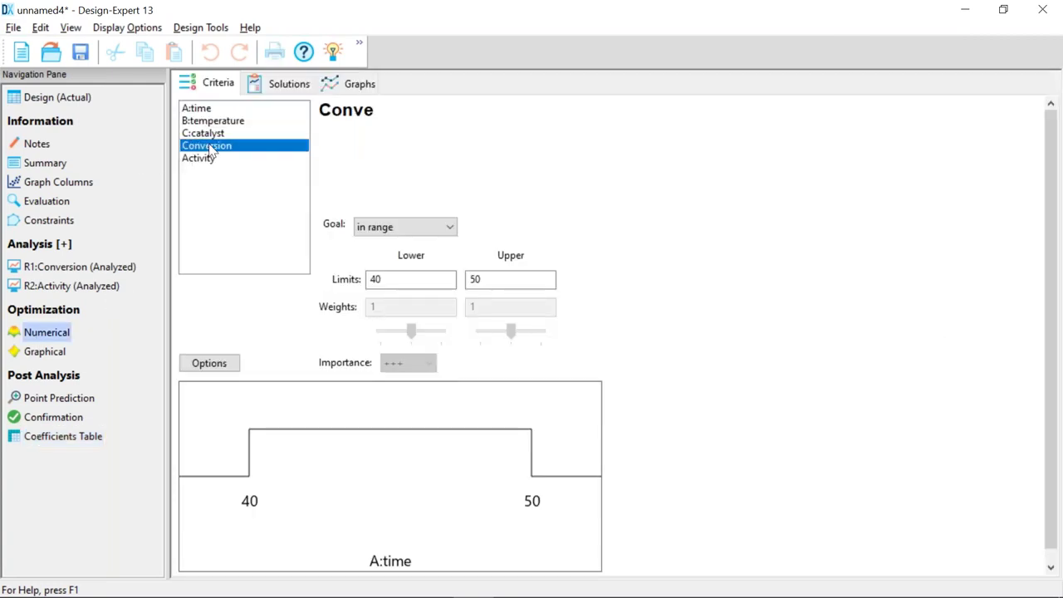
pyautogui.click(443, 230)
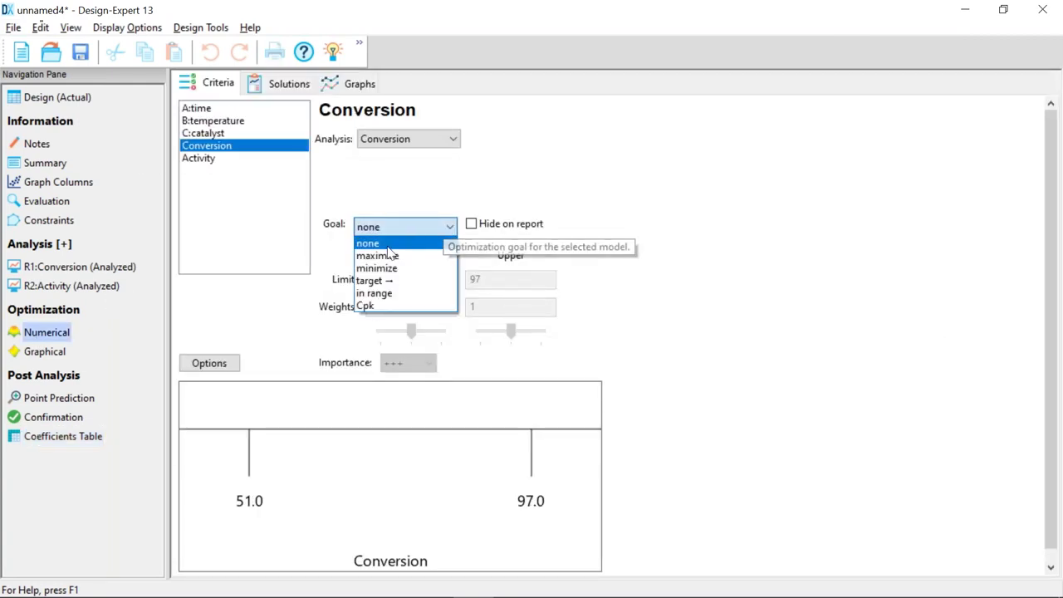
pyautogui.click(440, 254)
pyautogui.press('Tab')
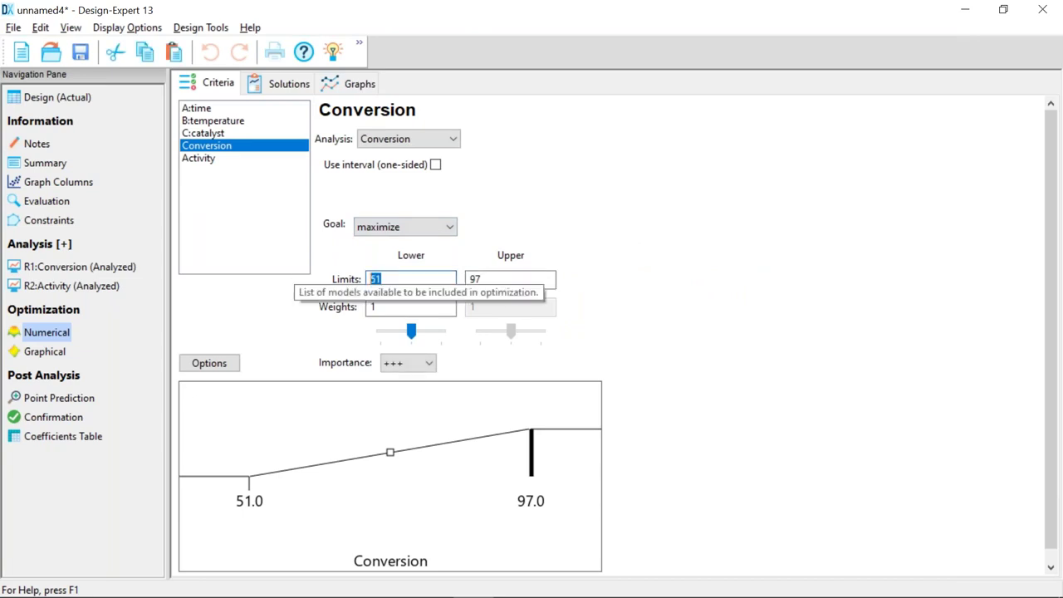
pyautogui.write('80')
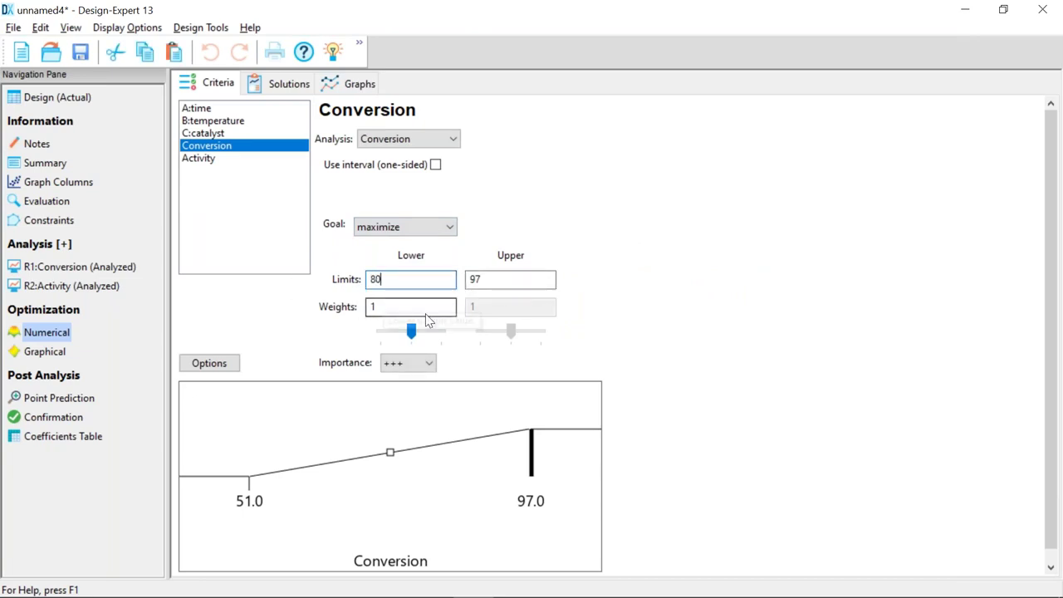
pyautogui.press('Tab')
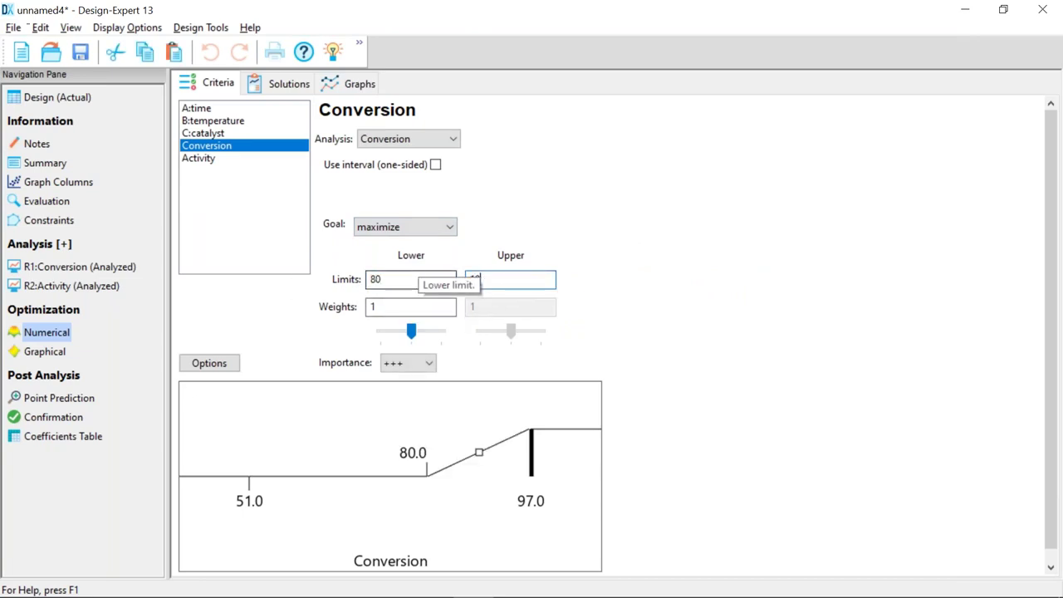
# - Set the numerical optimization goal for Activity to a target of 60, with limits of 57 and 63
pyautogui.click(198, 158)
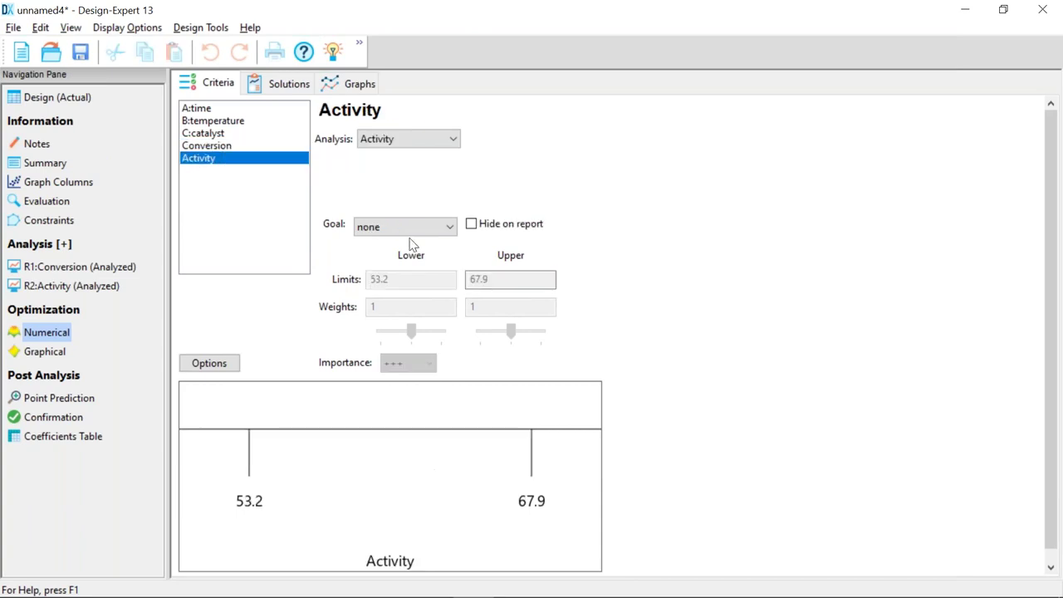
pyautogui.click(444, 230)
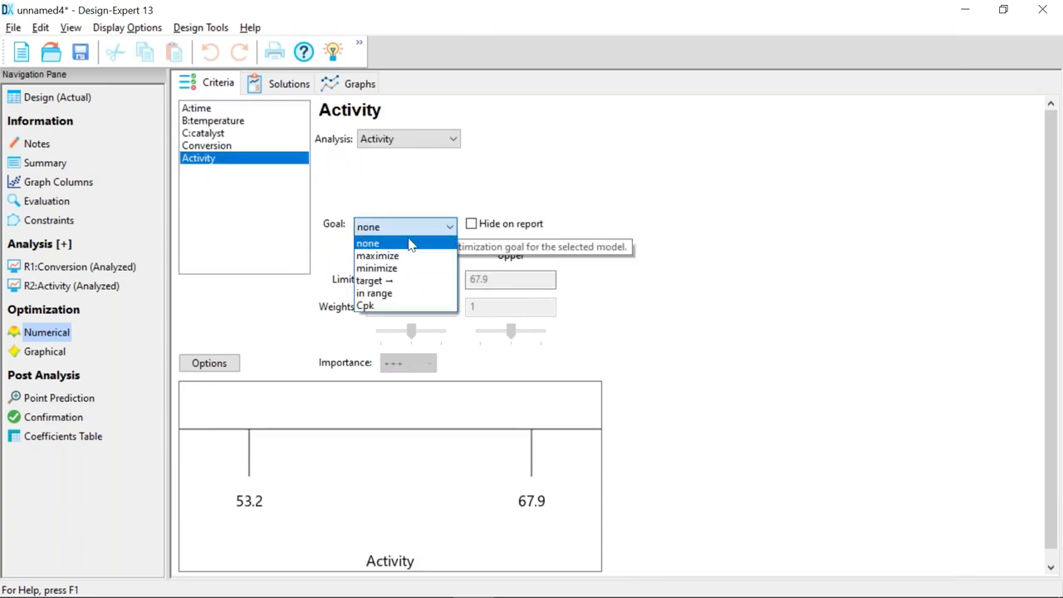
pyautogui.click(378, 283)
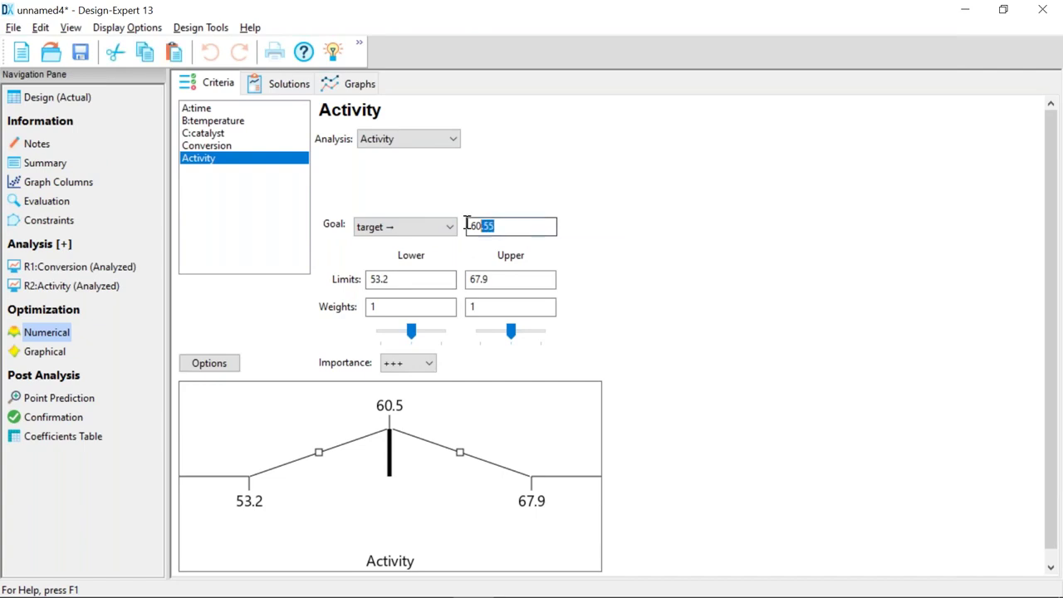
pyautogui.write('60')
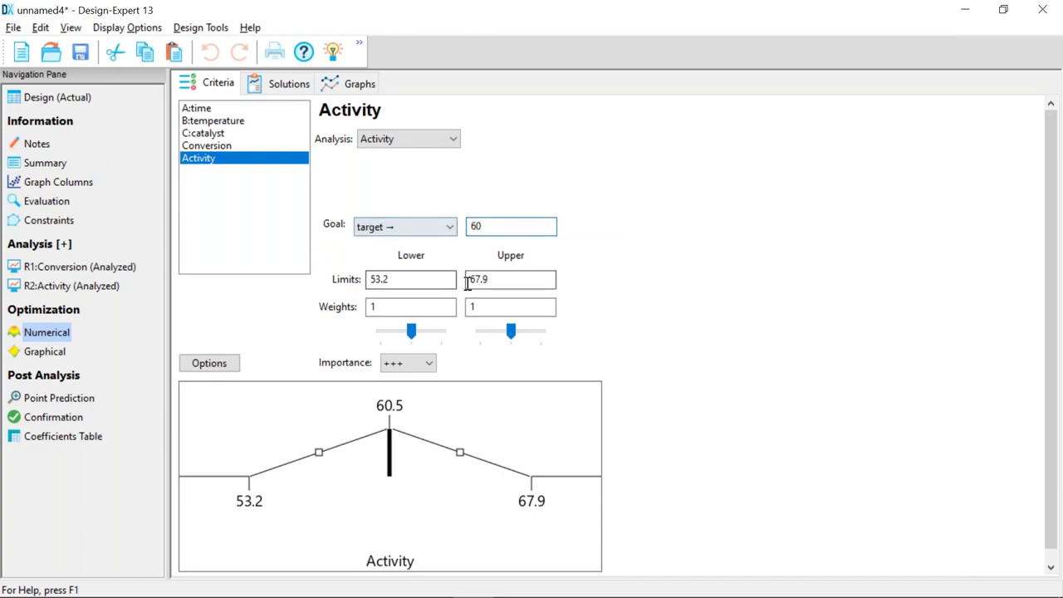
pyautogui.click(426, 279)
pyautogui.write('57')
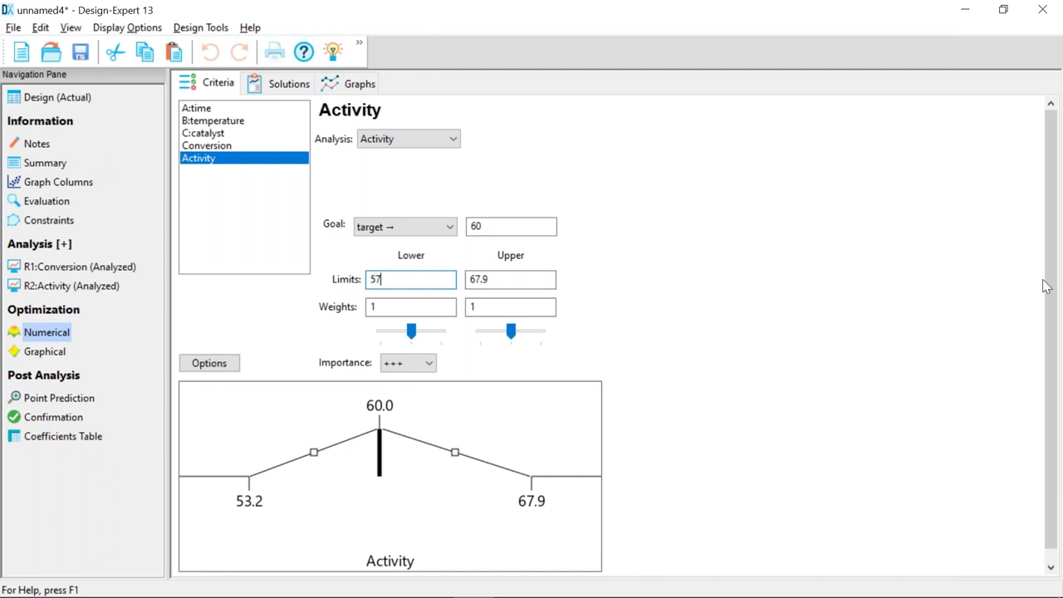
pyautogui.click(498, 277)
pyautogui.write('6')
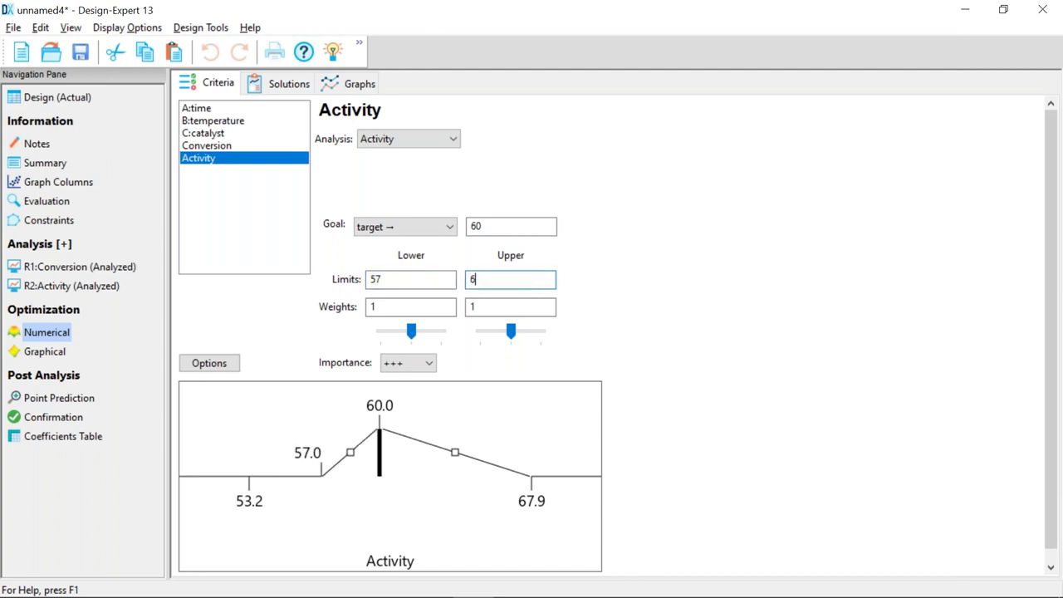
pyautogui.press('Tab')
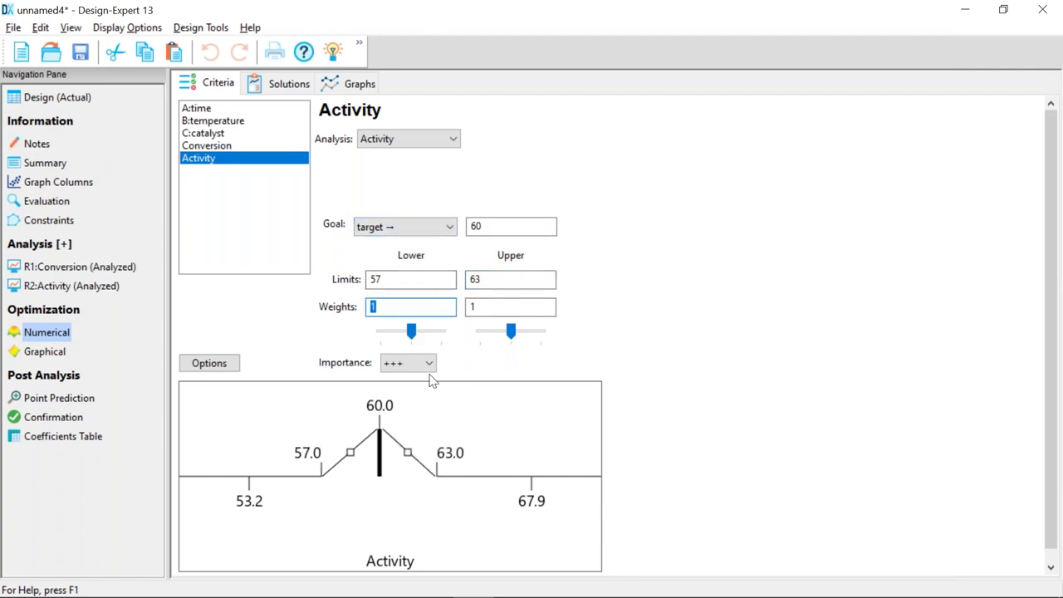
# - Generate the numerical optimization solutions and display the 3D surface graph for Conversion, followed by the one for Activity
pyautogui.click(280, 86)
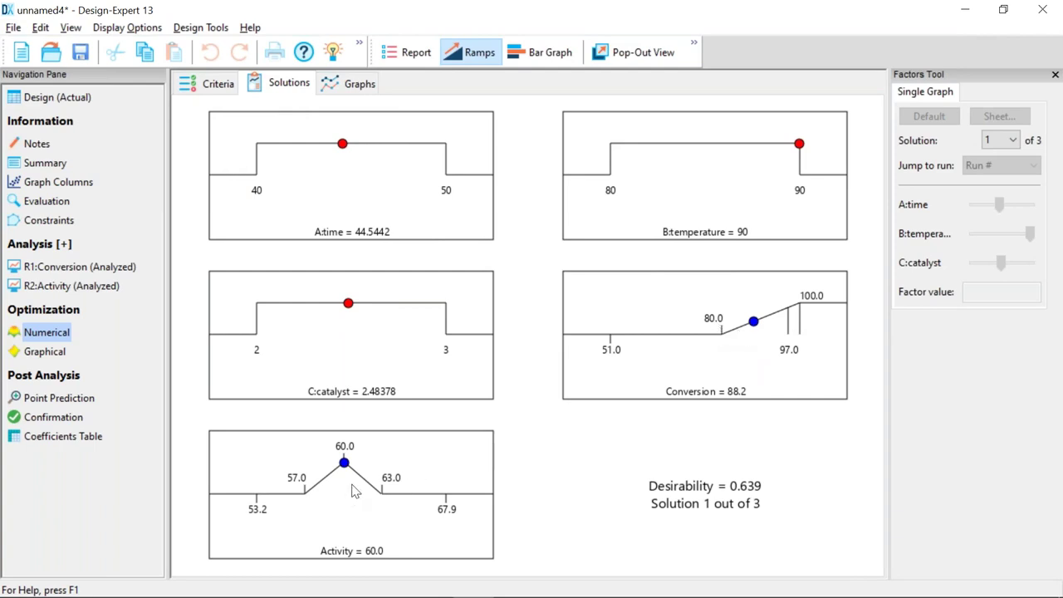
pyautogui.click(359, 84)
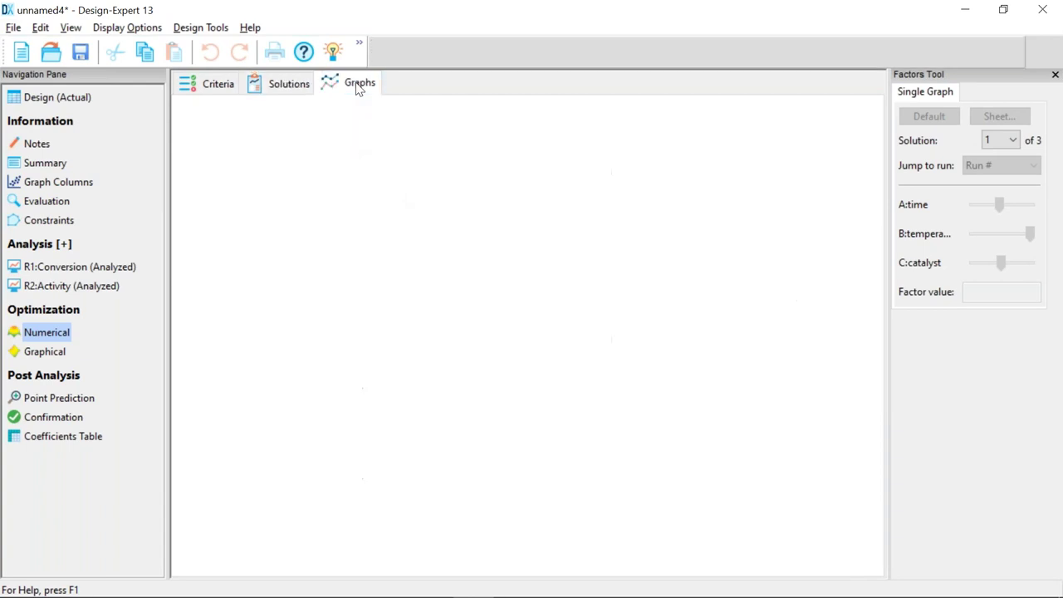
pyautogui.click(449, 52)
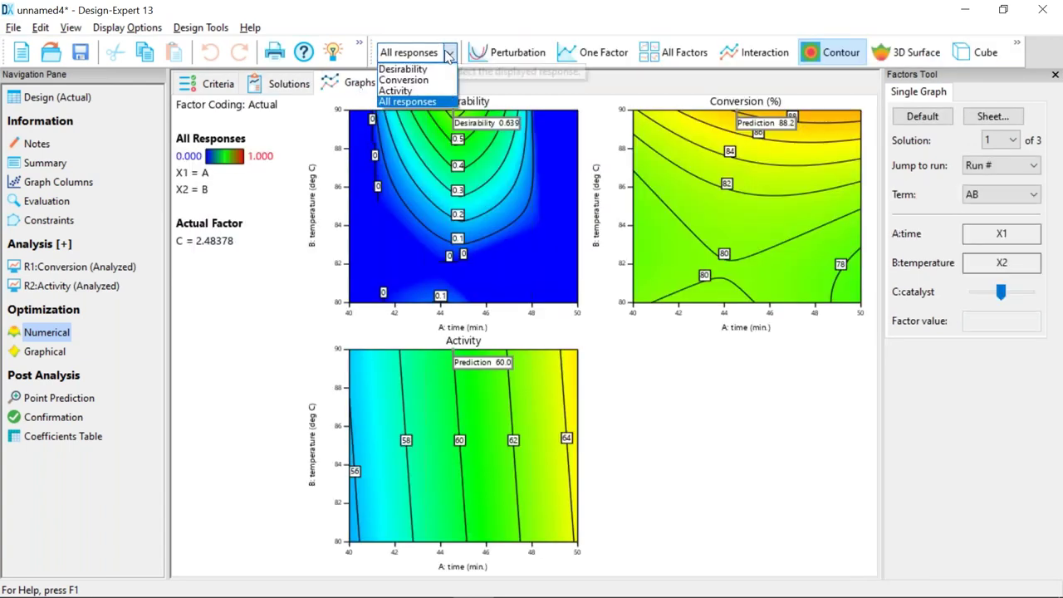
pyautogui.click(415, 81)
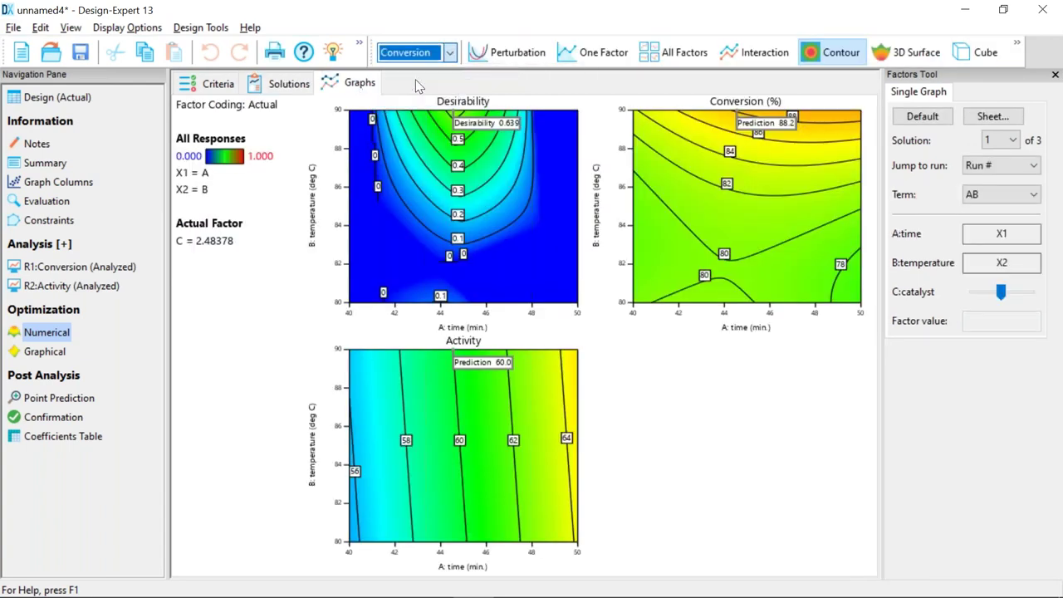
pyautogui.click(910, 55)
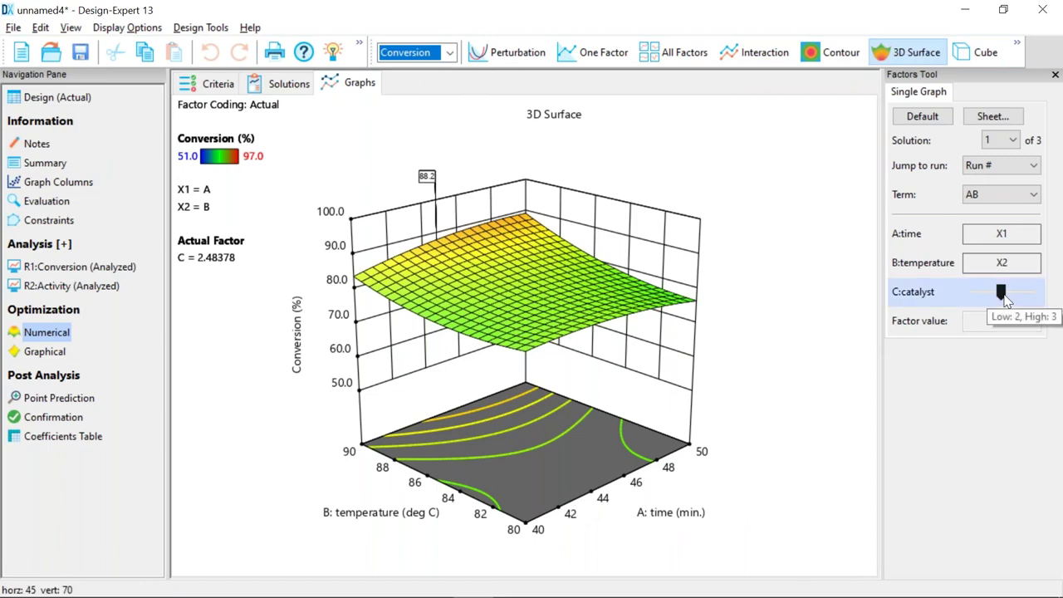
pyautogui.click(450, 53)
pyautogui.click(415, 93)
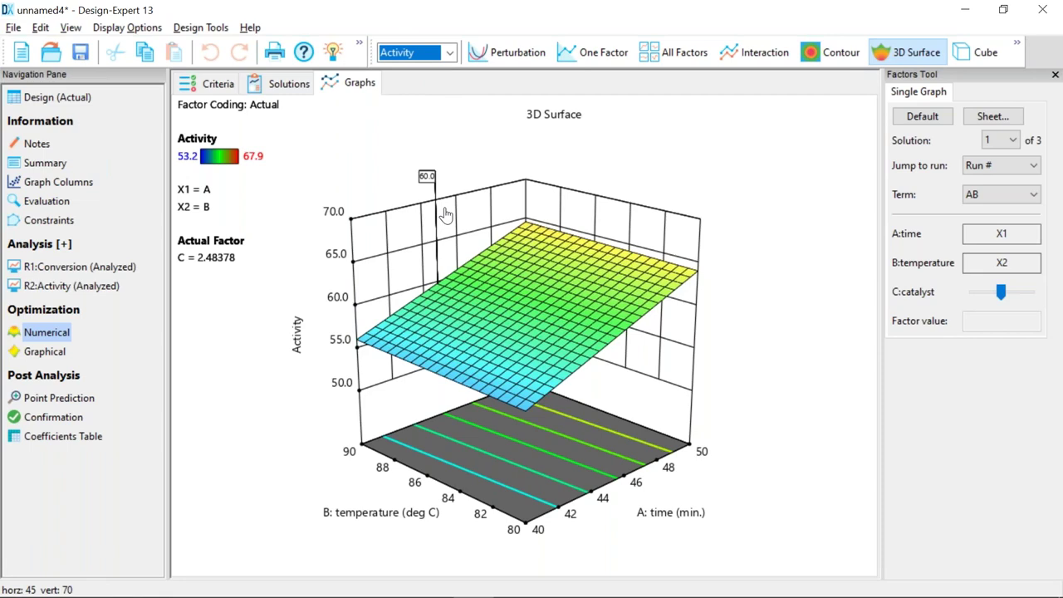
# - Check the Conversion and Activity limits in the graphical optimization and display the overlay plot
pyautogui.click(45, 352)
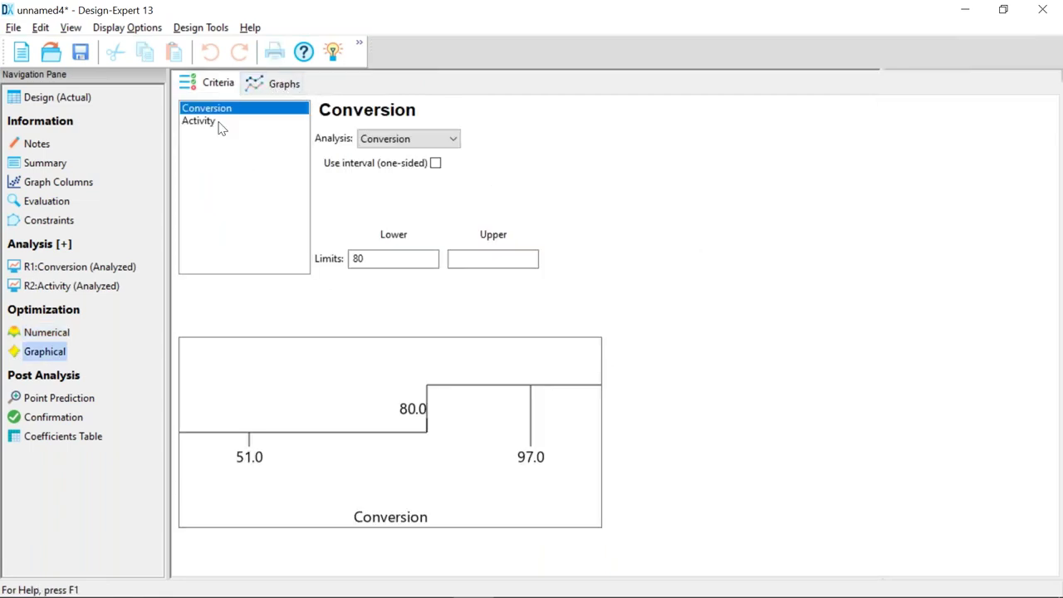
pyautogui.click(204, 122)
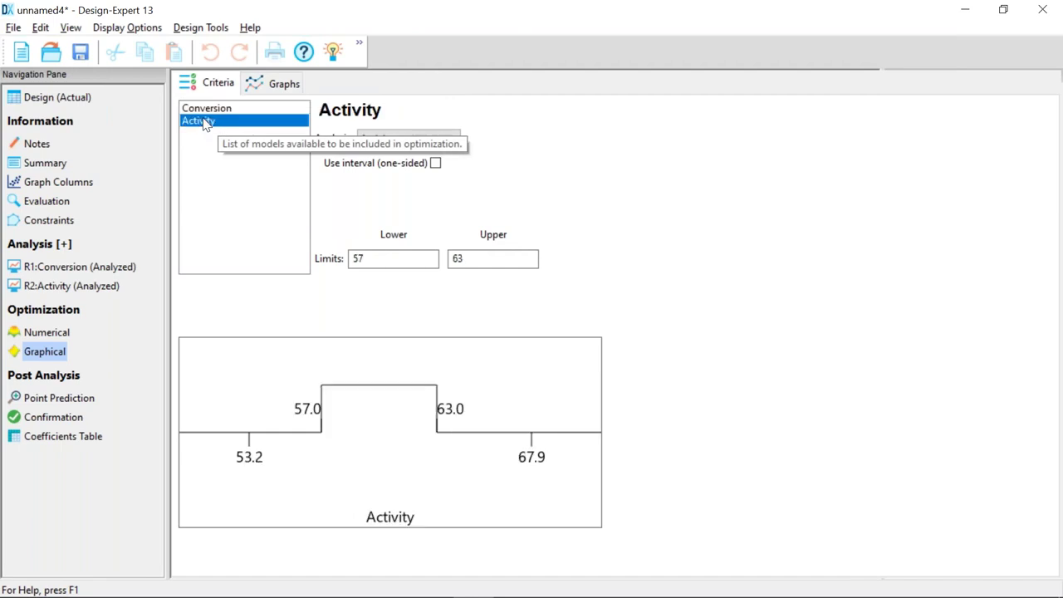
pyautogui.click(280, 84)
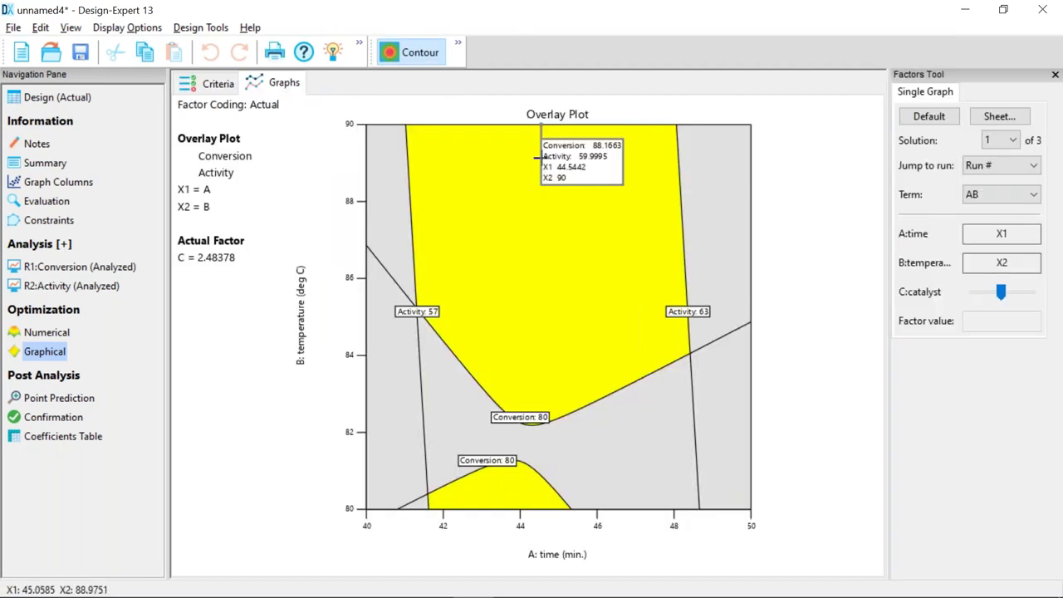
# - View the overlay plot at a catalyst level of 2, and return the plot to solution 1
pyautogui.moveTo(1001, 295)
pyautogui.moveTo(1001, 295); pyautogui.dragTo(964, 301)
pyautogui.click(1010, 141)
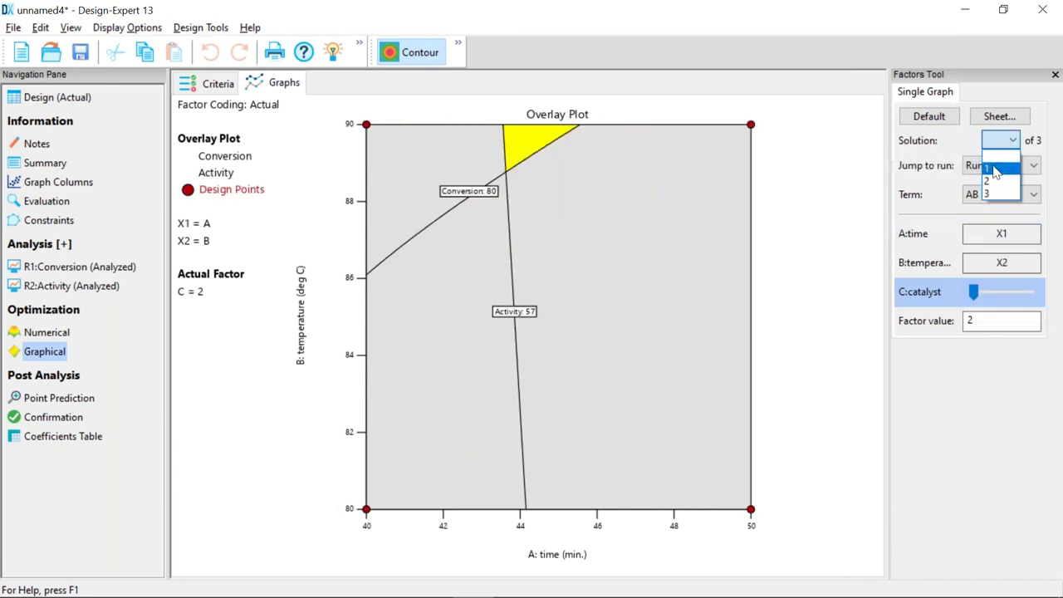
pyautogui.click(995, 158)
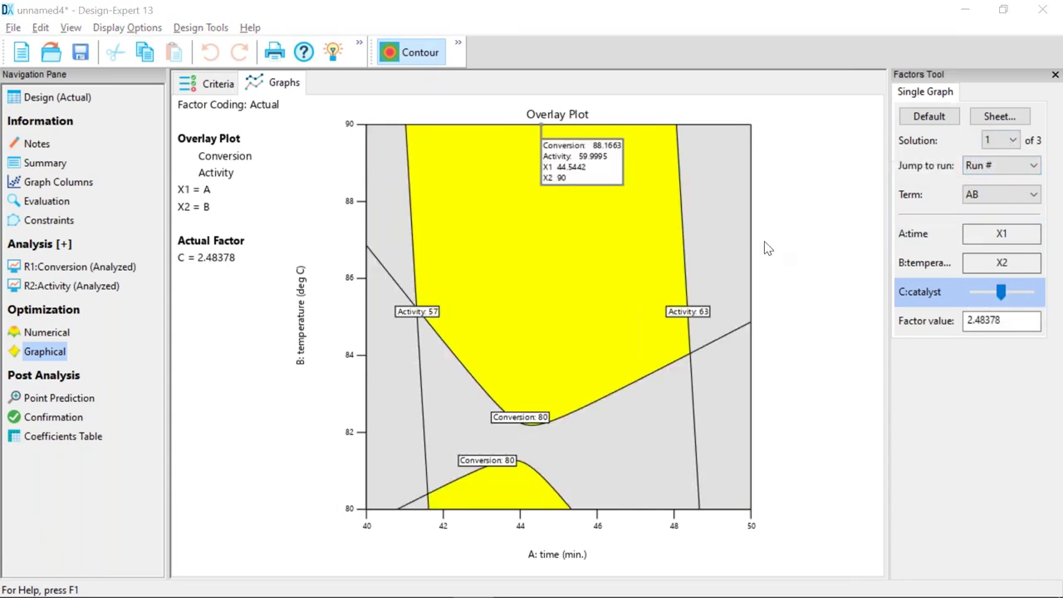
# - Switch to the slide show and check-mark the Diesel article on the RSM Successes slide
pyautogui.hotkey('alt', 'Tab')
pyautogui.hotkey('alt', 'Tab')
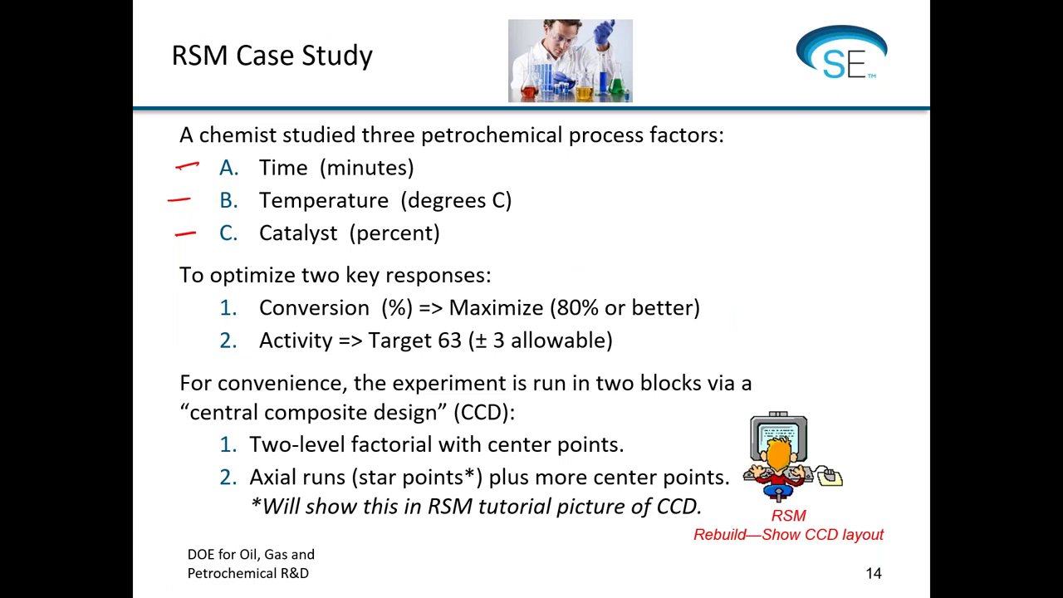
pyautogui.press('Right')
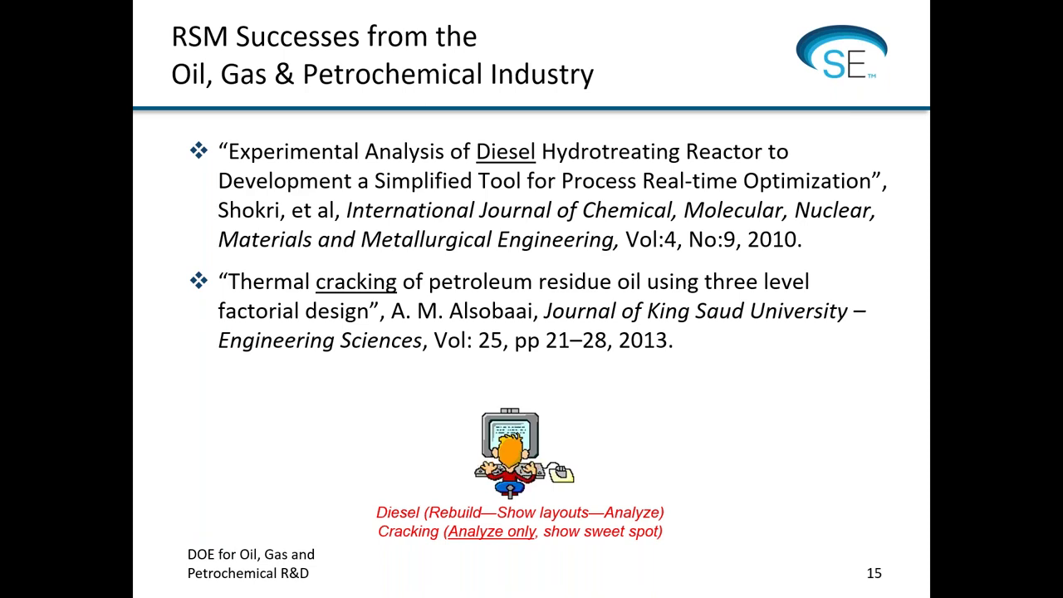
pyautogui.moveTo(190, 202); pyautogui.dragTo(224, 164)
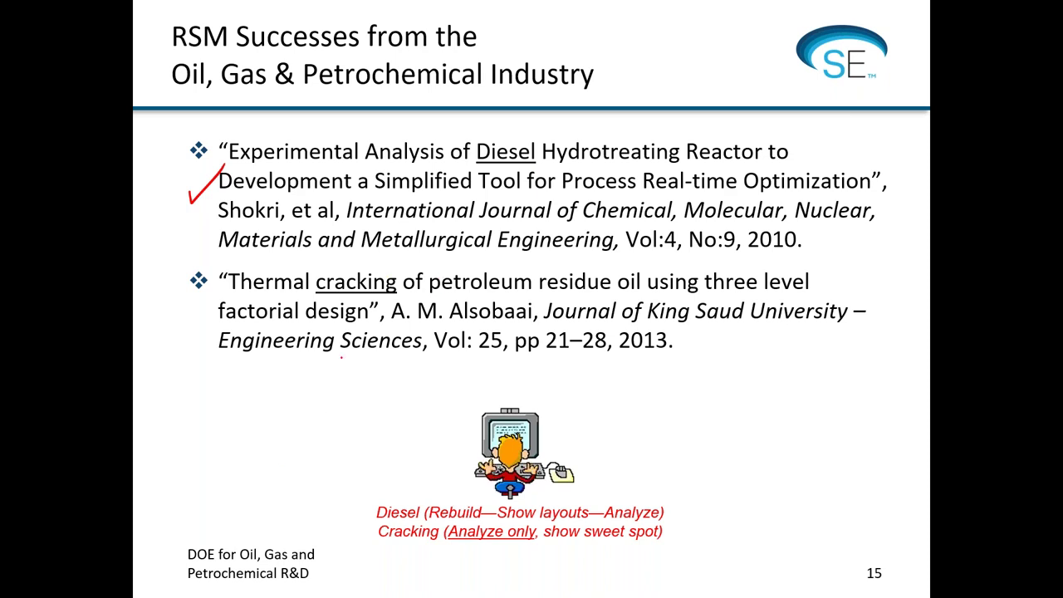
# - Switch back to Design-Expert and close the current design without saving its changes
pyautogui.hotkey('alt', 'Tab')
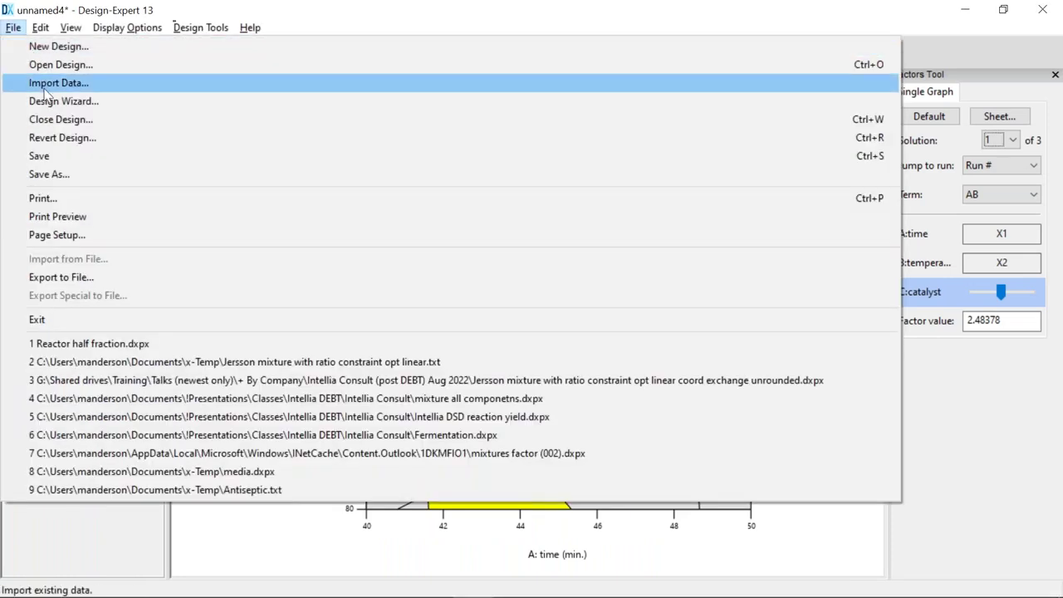
pyautogui.click(61, 124)
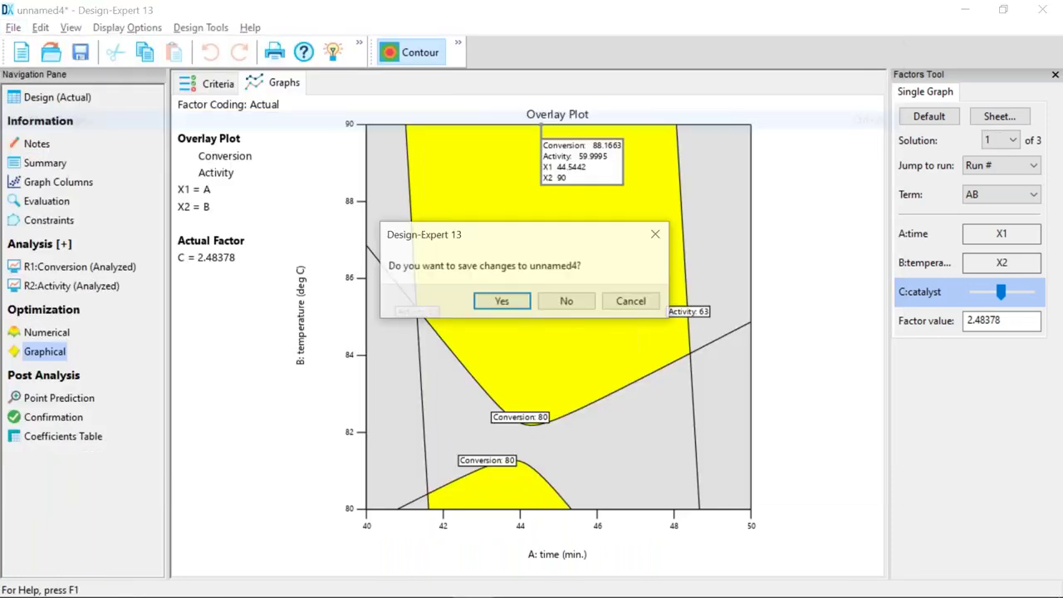
pyautogui.click(567, 303)
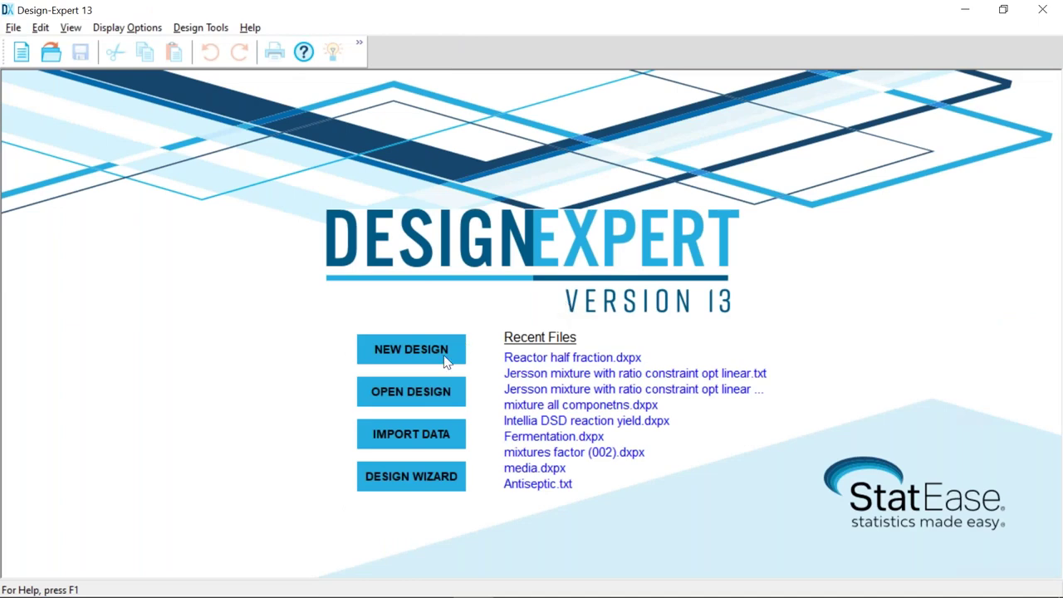
# - Open the design file Diesel.dxpx
pyautogui.hotkey('ctrl', 'o')
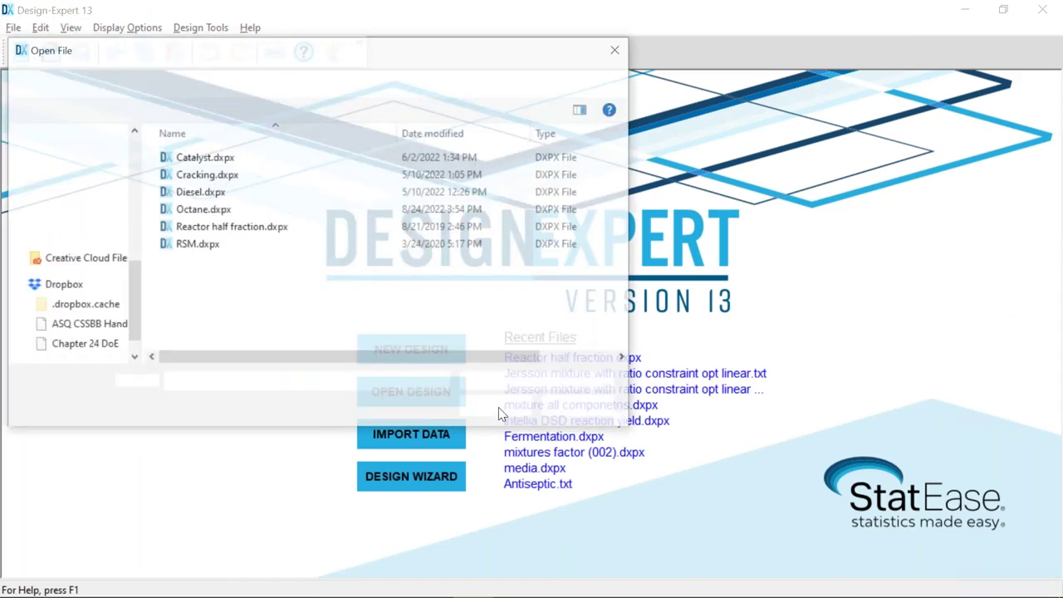
pyautogui.hotkey('alt', 'Tab')
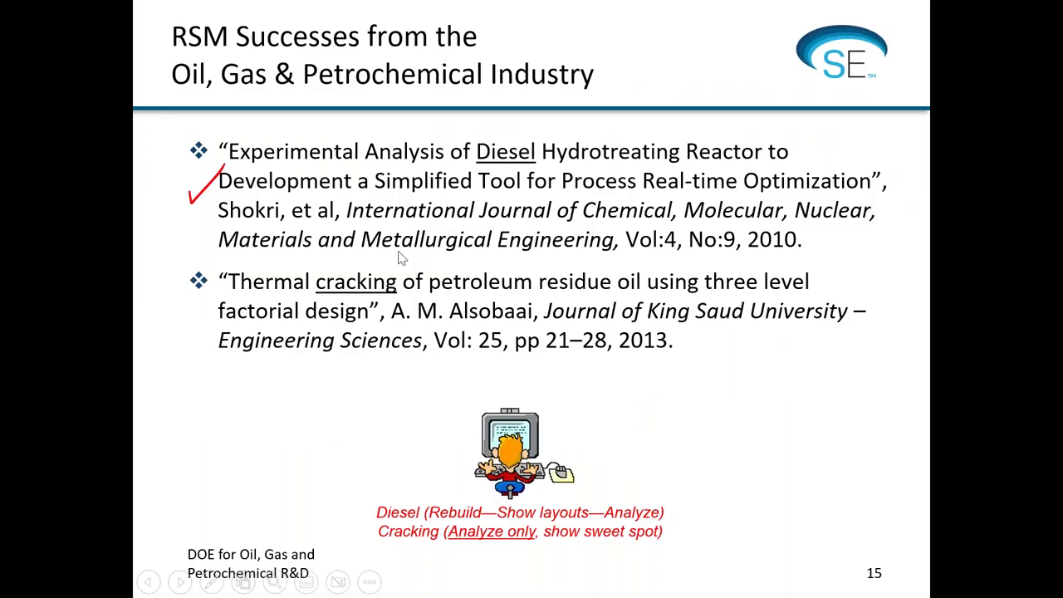
pyautogui.hotkey('alt', 'Tab')
pyautogui.click(203, 191)
pyautogui.click(499, 408)
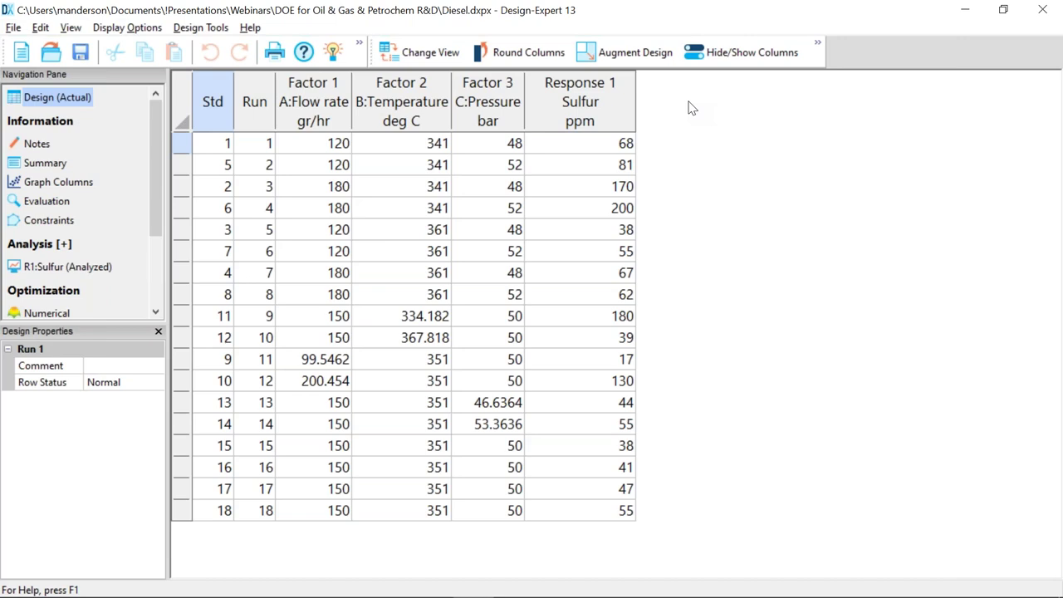
# - Show the Space Point Type column in the design layout and highlight the factorial, axial and center point values
pyautogui.rightClick(179, 101)
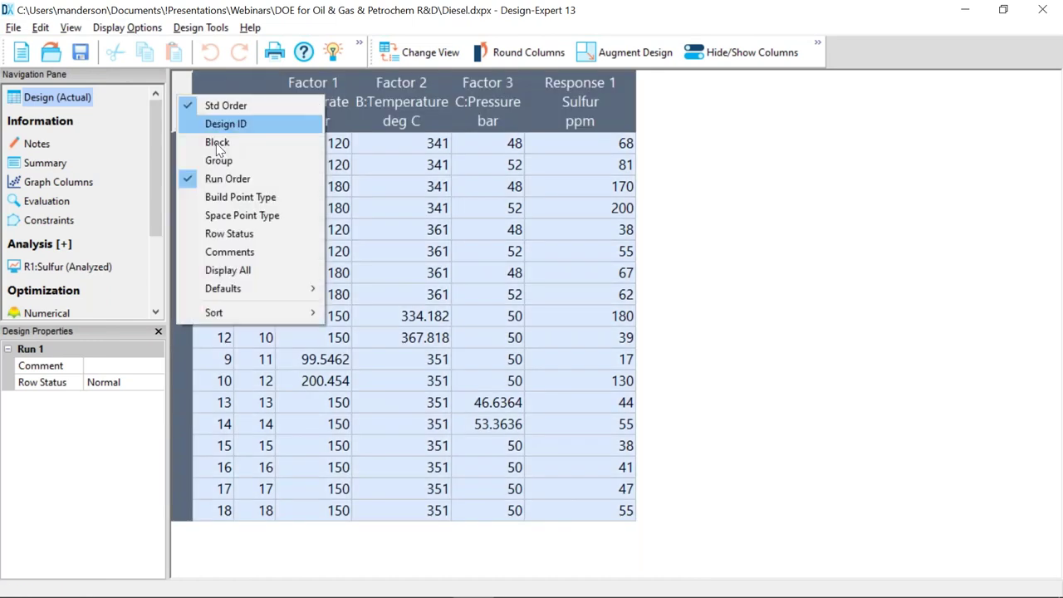
pyautogui.click(238, 216)
pyautogui.moveTo(405, 142); pyautogui.dragTo(412, 296)
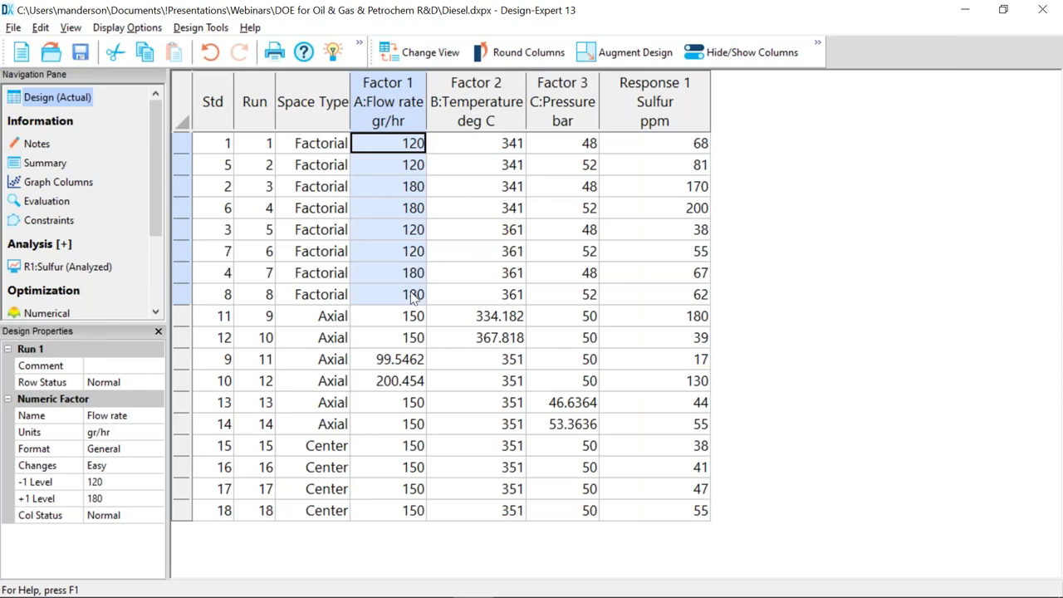
pyautogui.moveTo(405, 367); pyautogui.dragTo(399, 386)
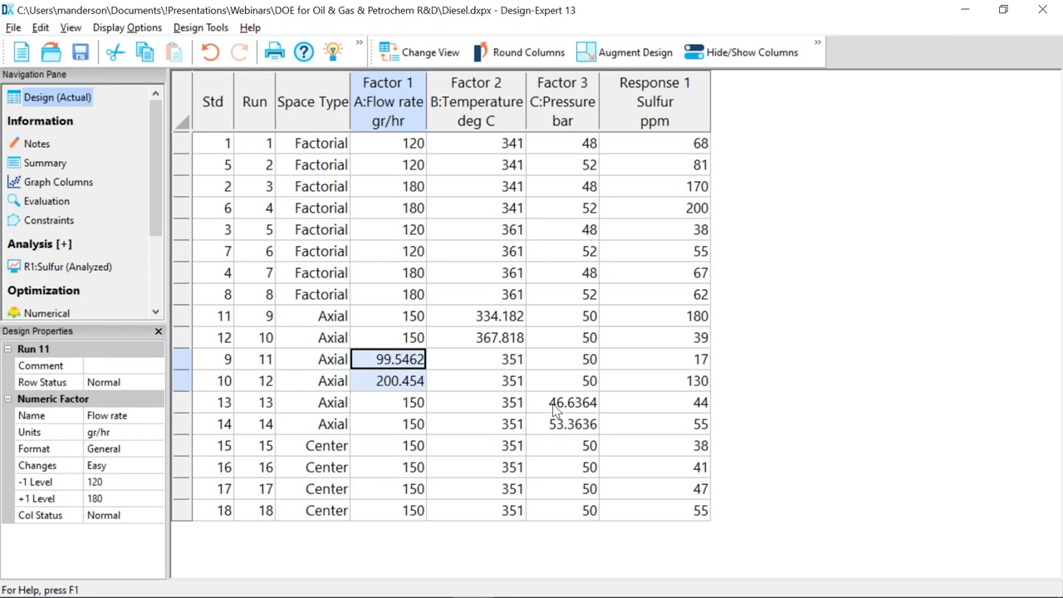
pyautogui.moveTo(553, 407); pyautogui.dragTo(556, 427)
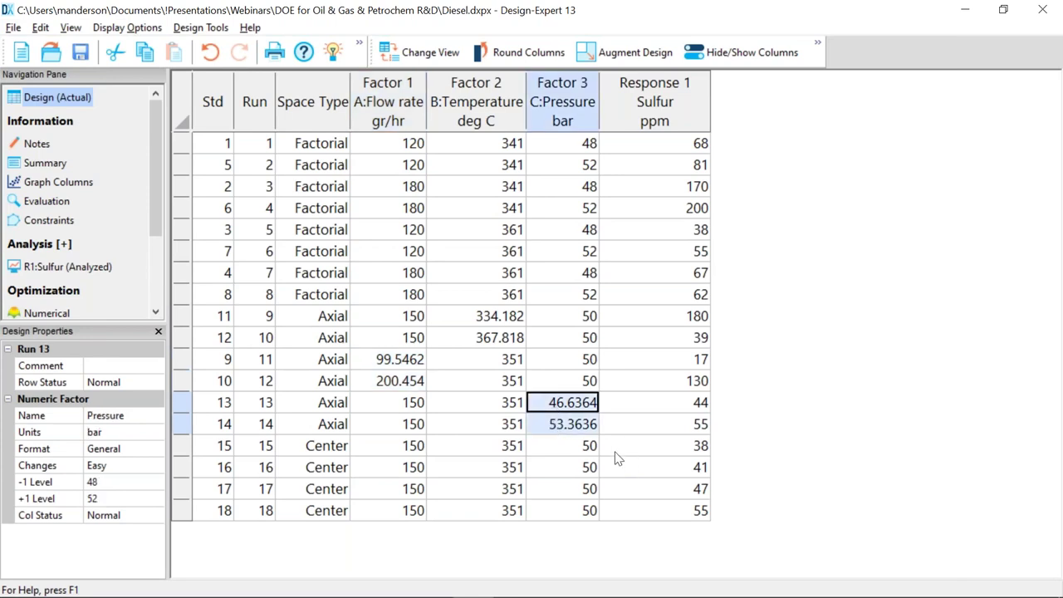
pyautogui.moveTo(513, 317); pyautogui.dragTo(515, 345)
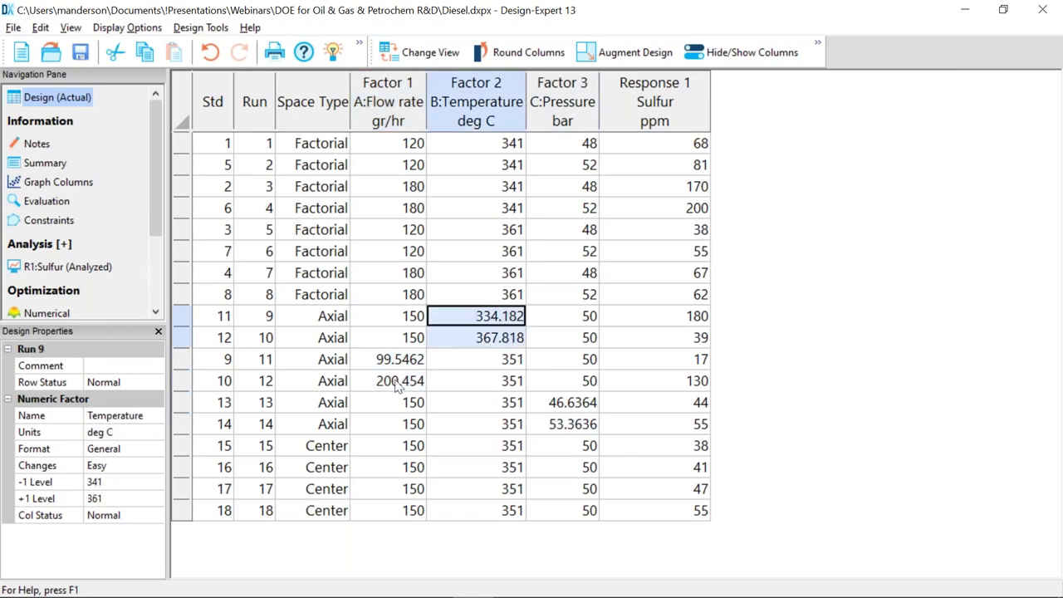
pyautogui.moveTo(326, 446); pyautogui.dragTo(329, 511)
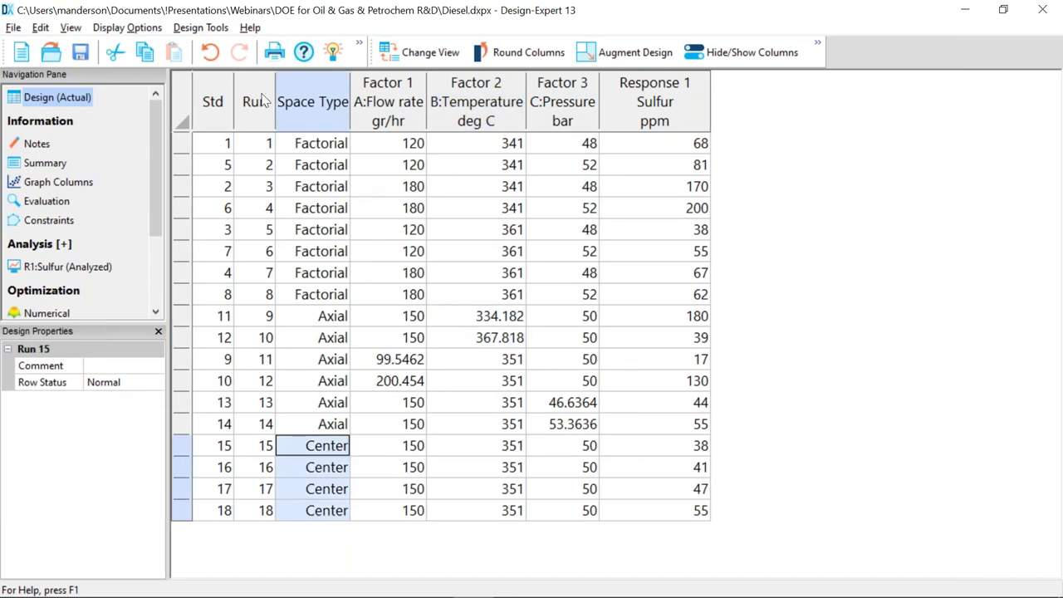
# - Analyze the Sulfur response with the quadratic model and check the p-values of its terms in the ANOVA
pyautogui.click(77, 268)
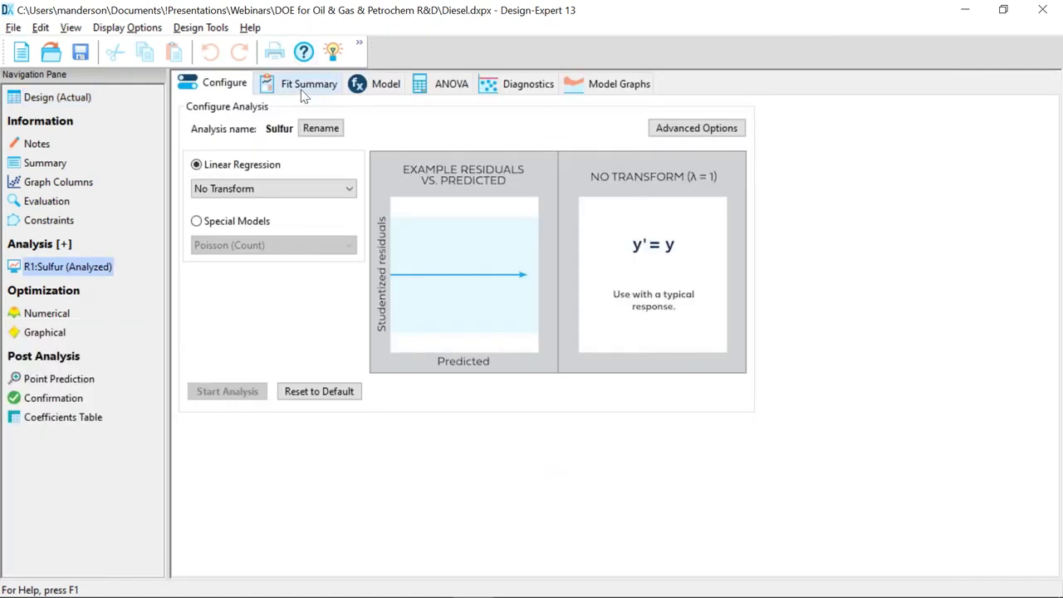
pyautogui.click(300, 87)
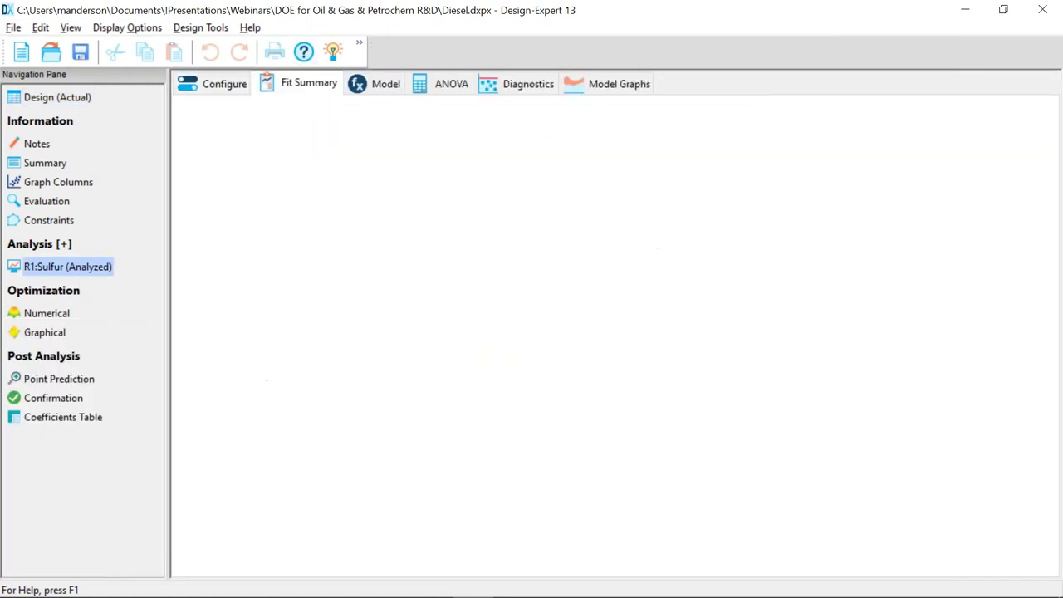
pyautogui.click(374, 87)
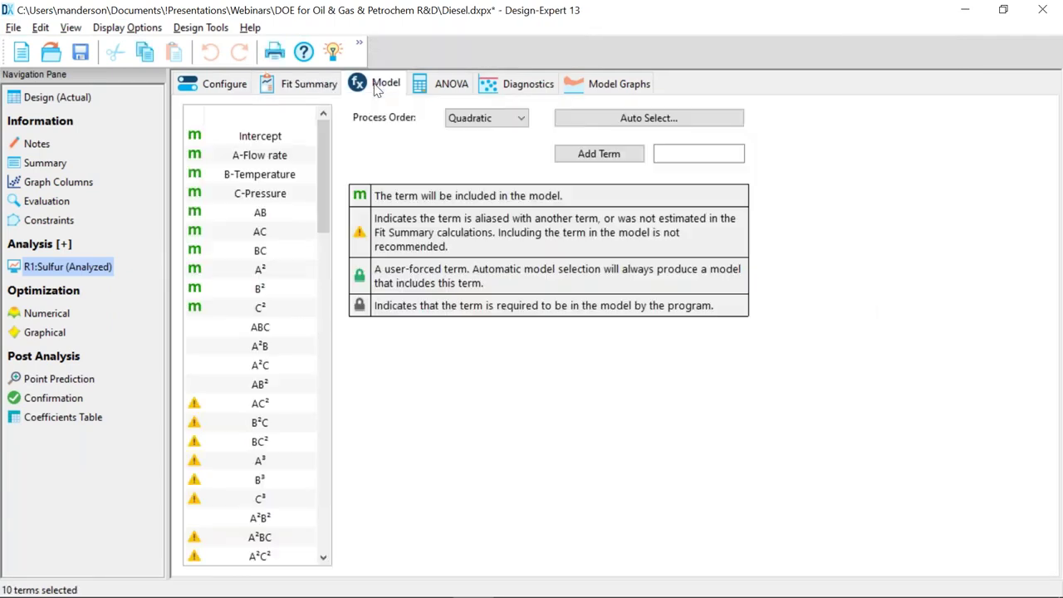
pyautogui.click(433, 88)
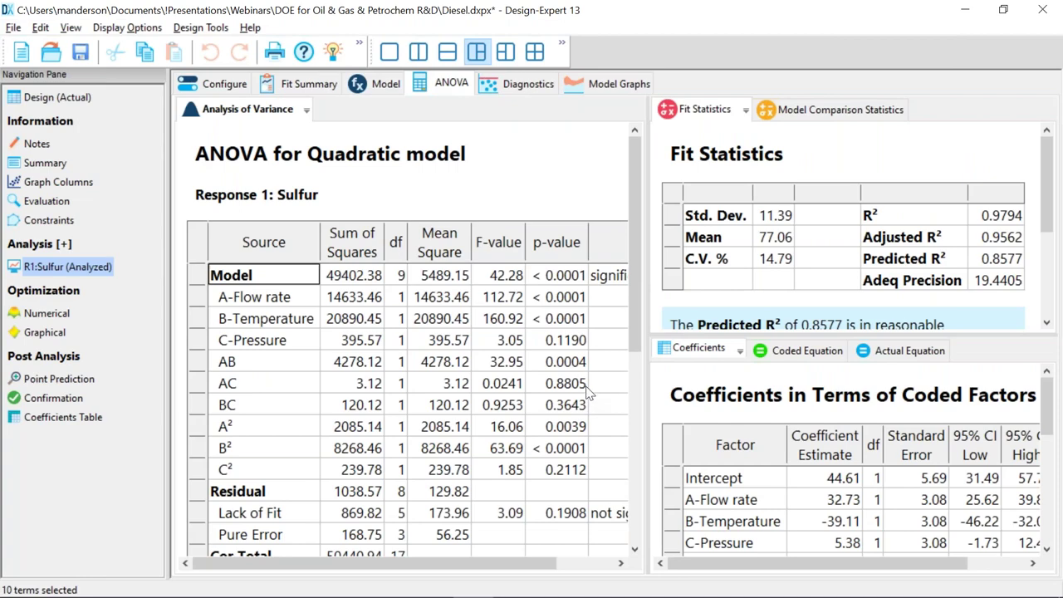
pyautogui.click(576, 391)
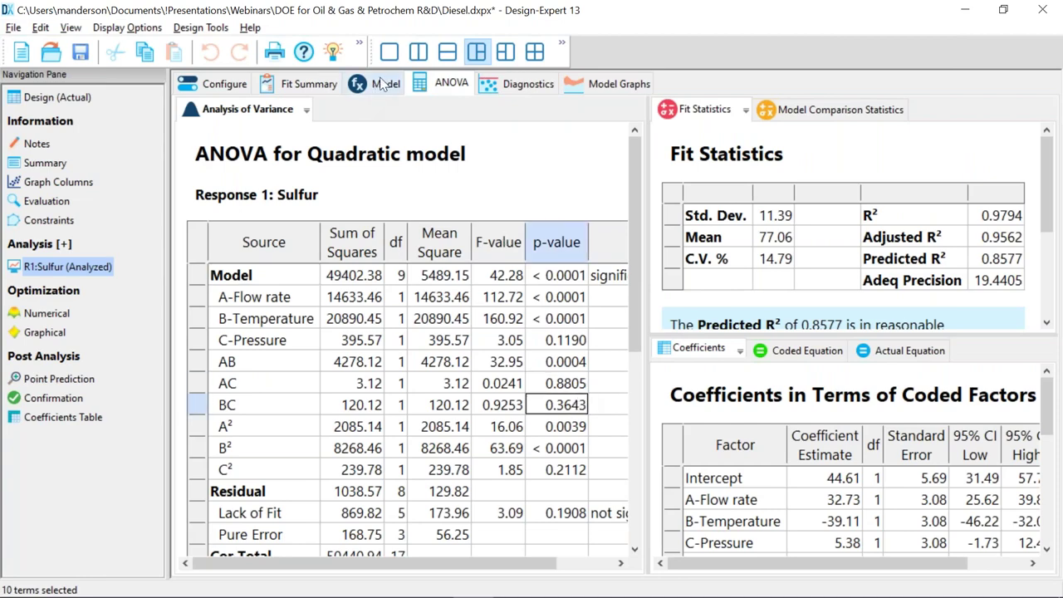
# - Reduce the Sulfur model with automatic backward selection on p-values at an alpha of 0.1, and accept the selection
pyautogui.click(389, 87)
pyautogui.click(636, 123)
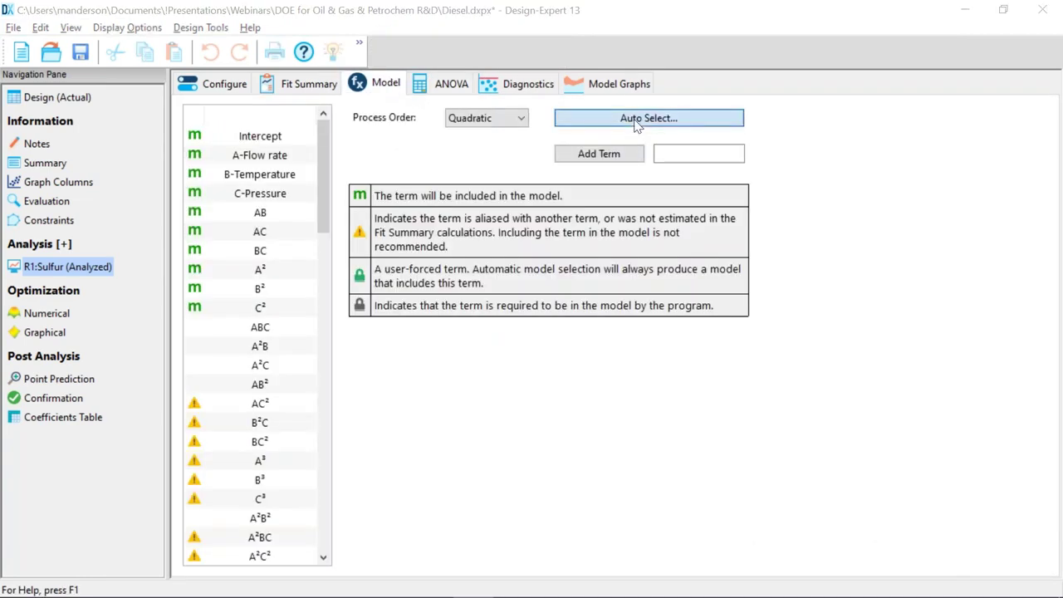
pyautogui.click(191, 417)
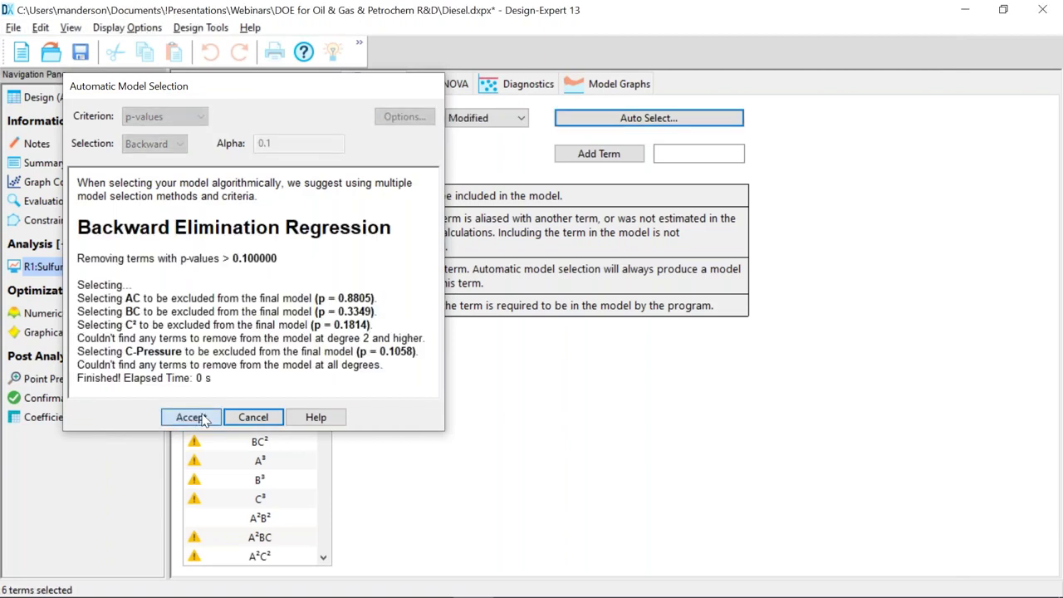
pyautogui.click(189, 417)
# - Examine the lack of fit in the reduced Sulfur model's ANOVA and view the model diagnostics
pyautogui.click(441, 86)
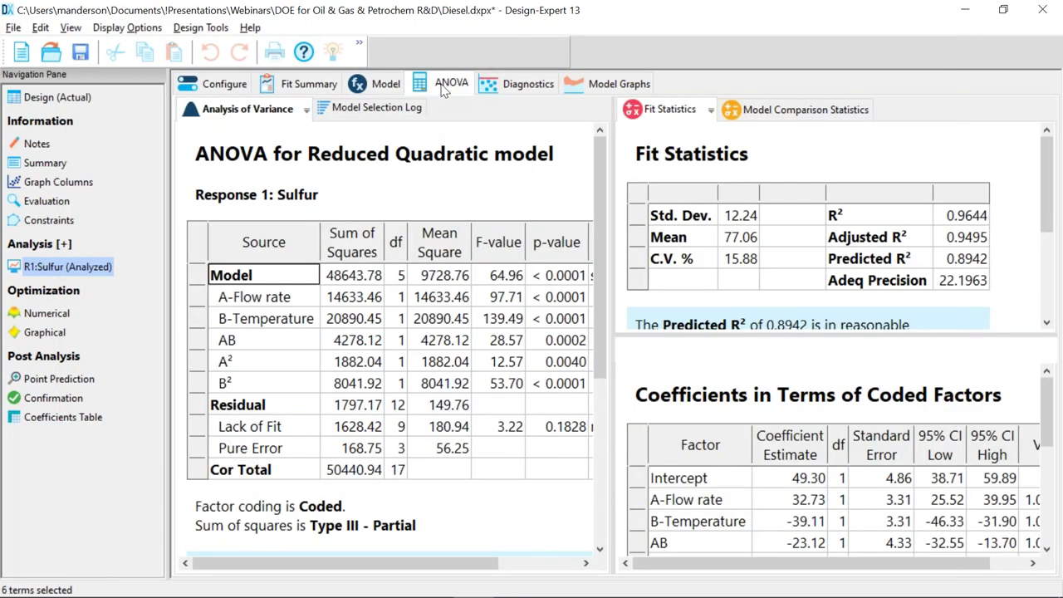
pyautogui.click(555, 426)
pyautogui.click(314, 427)
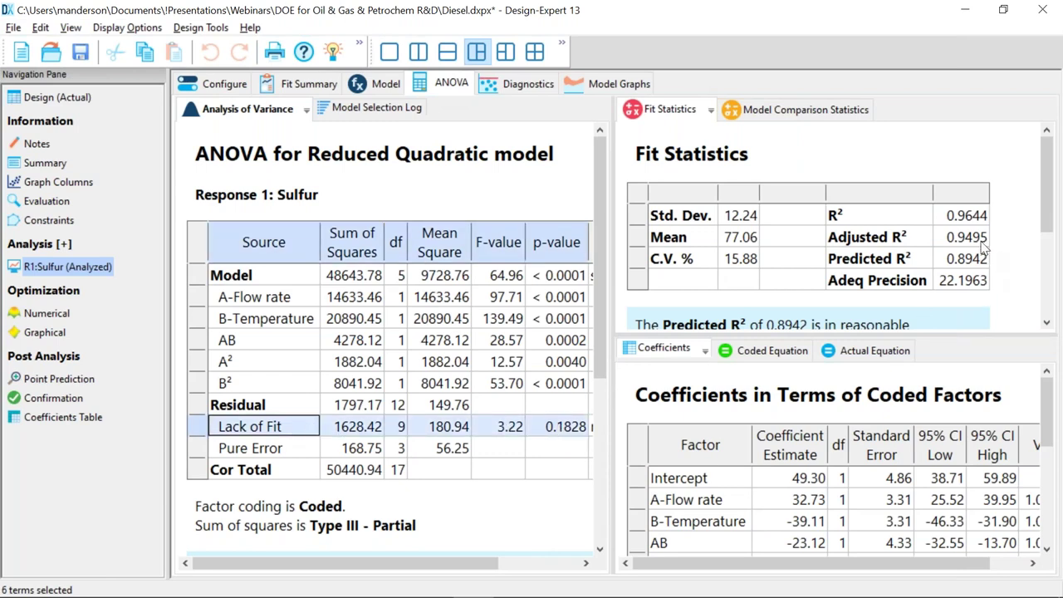
pyautogui.click(544, 86)
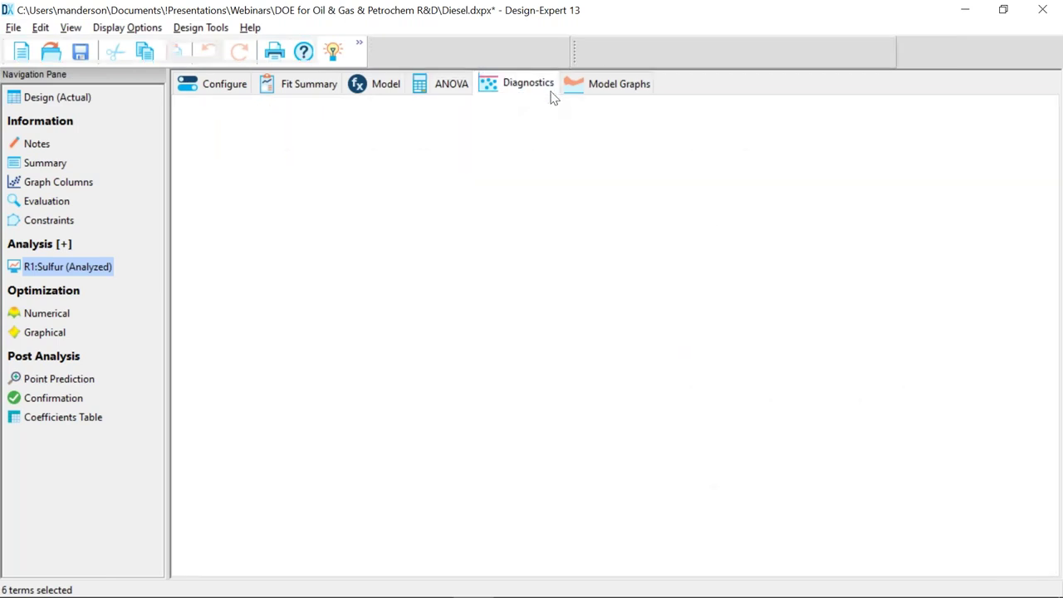
# - Display the Sulfur model graph as a contour plot and change it to a 3D surface
pyautogui.click(615, 84)
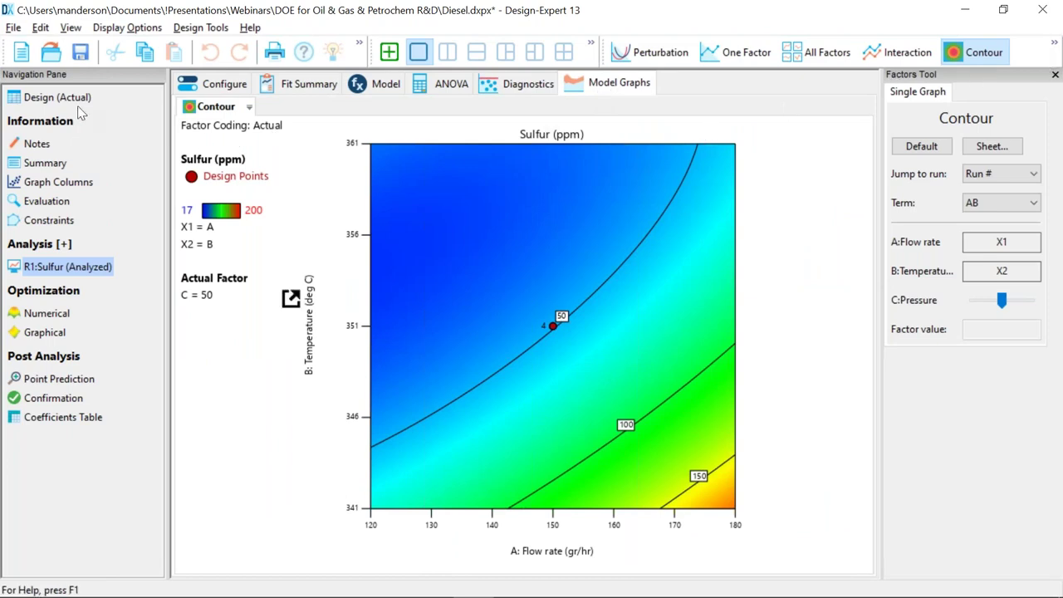
pyautogui.hotkey('alt', 'Tab')
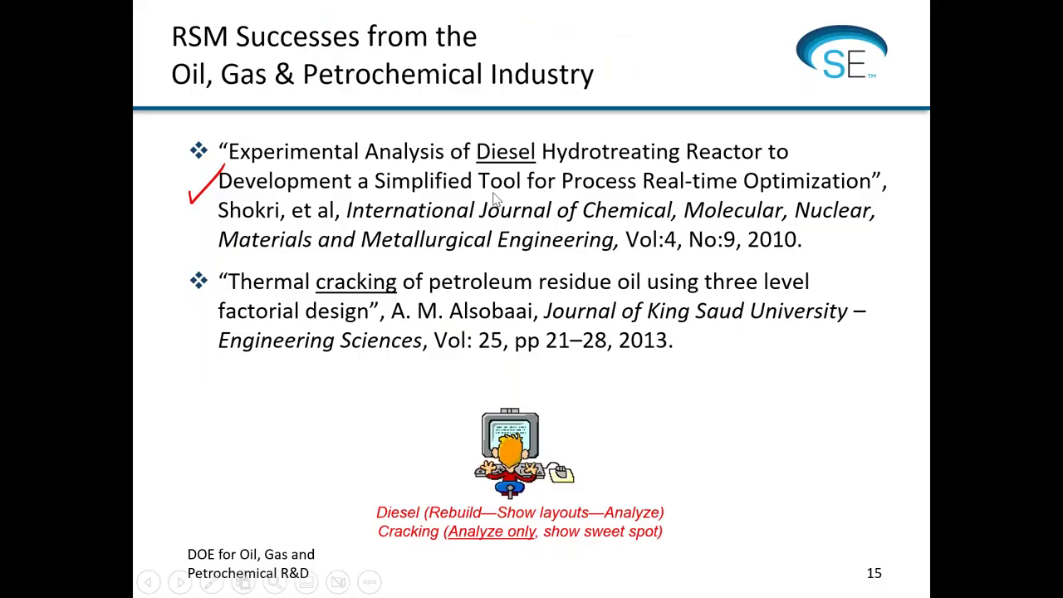
pyautogui.hotkey('alt', 'Tab')
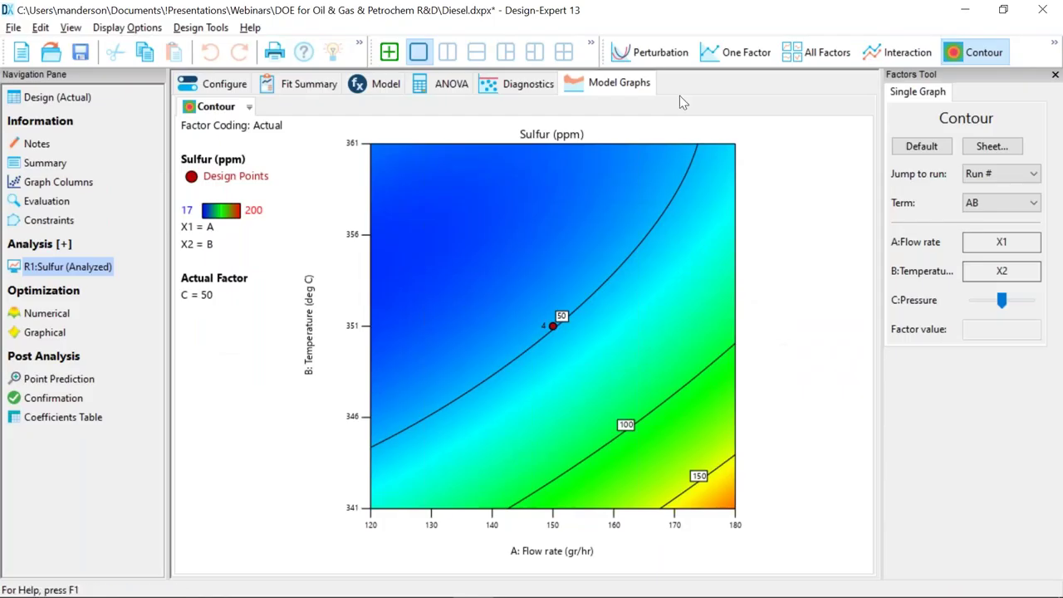
pyautogui.click(1054, 43)
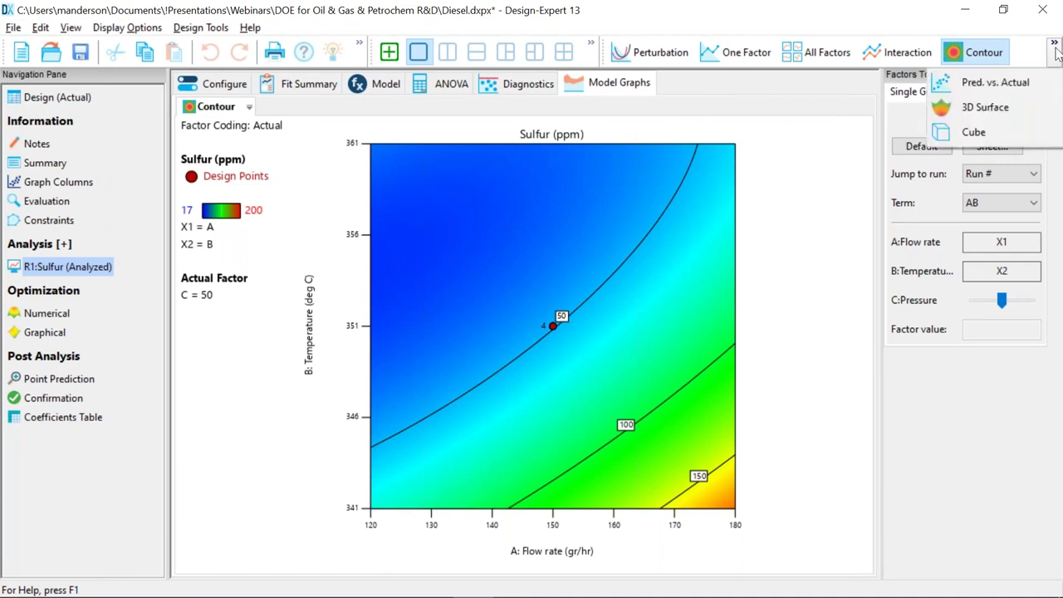
pyautogui.click(984, 107)
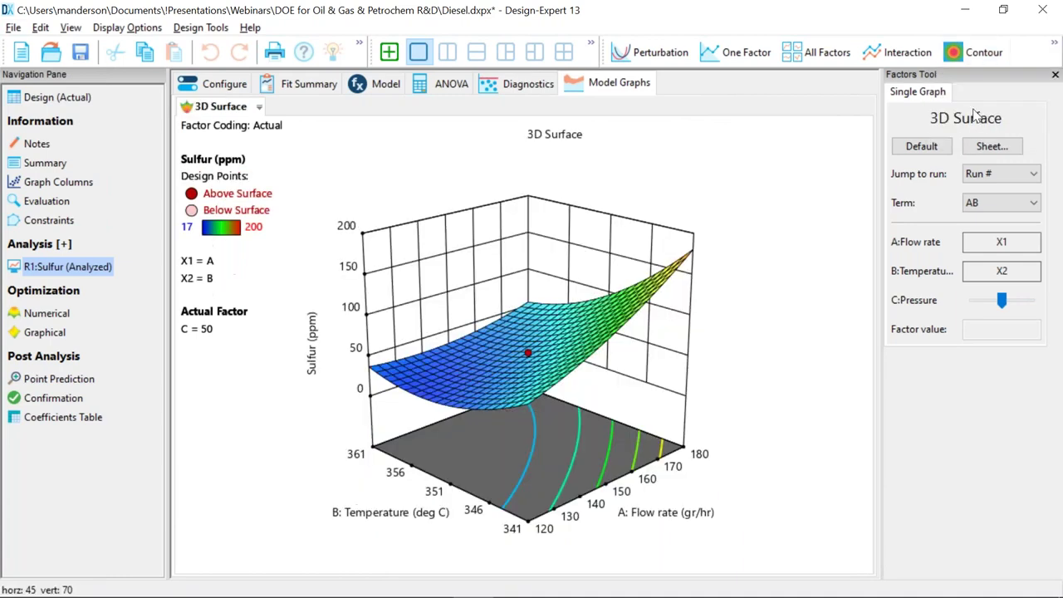
# - Set factor C, Pressure, to 48 on the Sulfur 3D surface and display the perturbation plot
pyautogui.click(1002, 302)
pyautogui.moveTo(1002, 301); pyautogui.dragTo(964, 305)
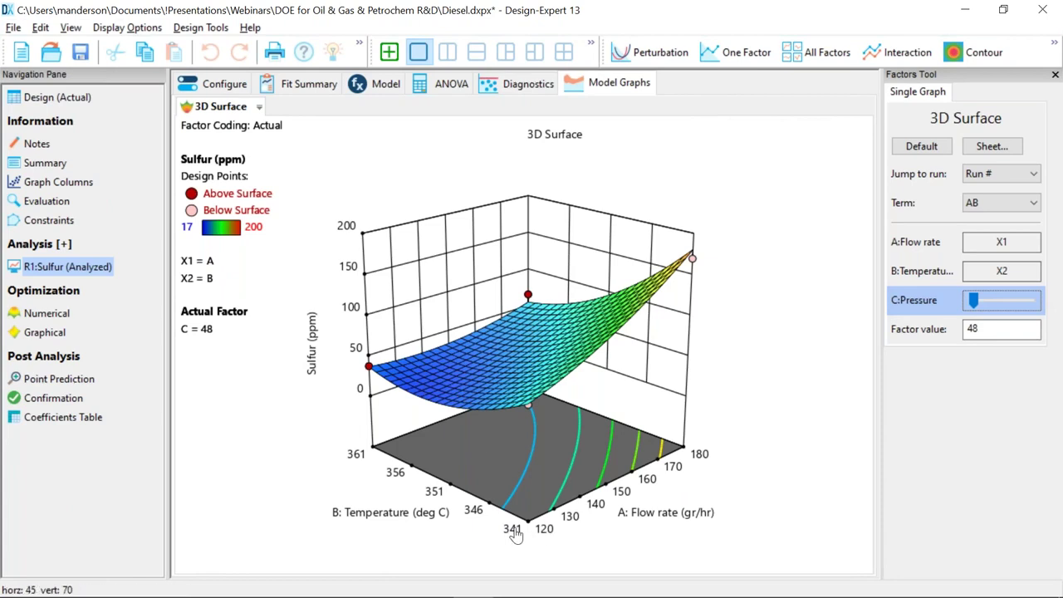
pyautogui.click(645, 57)
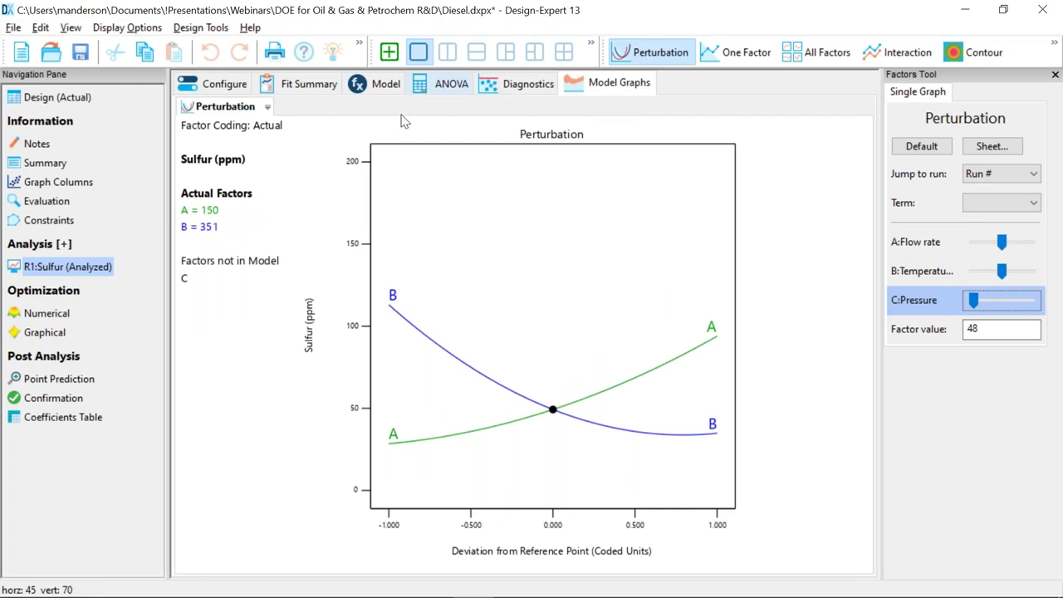
# - Set the numerical optimization goal for Sulfur to minimize with a lower limit of 0, and generate the solutions
pyautogui.click(46, 316)
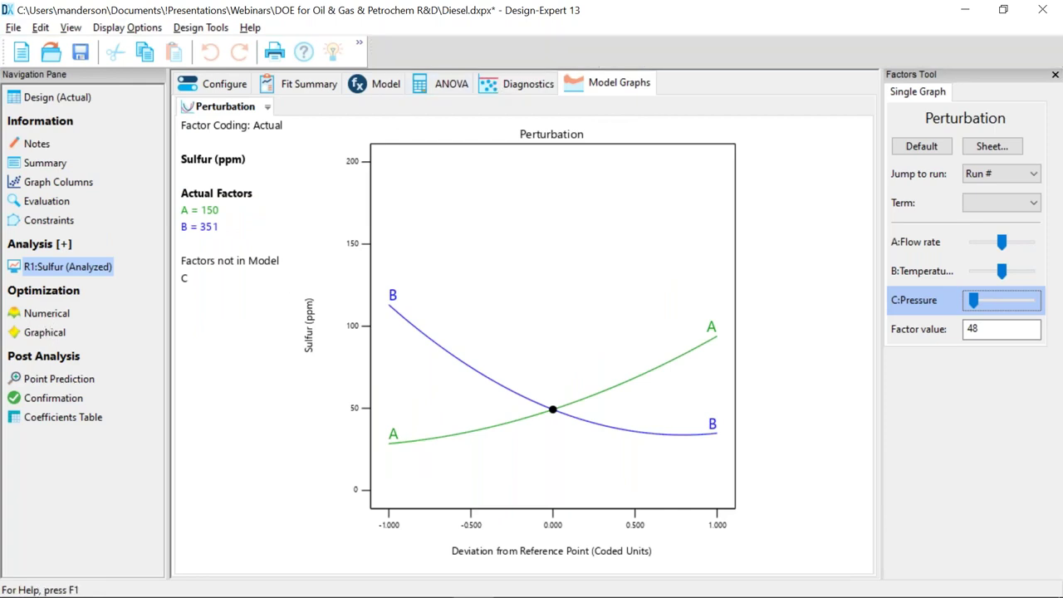
pyautogui.click(204, 147)
pyautogui.click(420, 229)
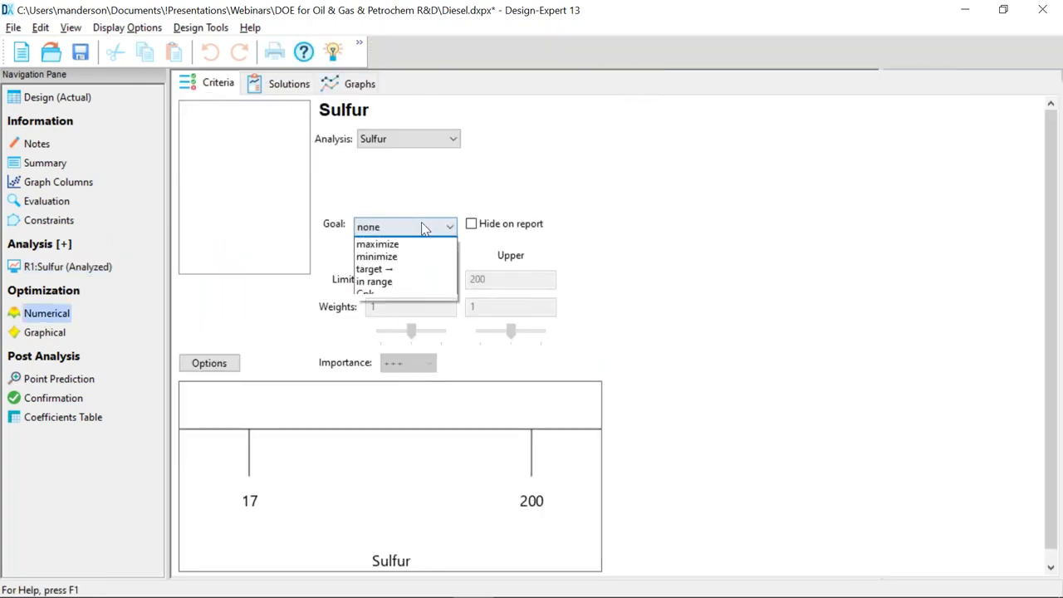
pyautogui.click(407, 266)
pyautogui.click(398, 279)
pyautogui.doubleClick(398, 280)
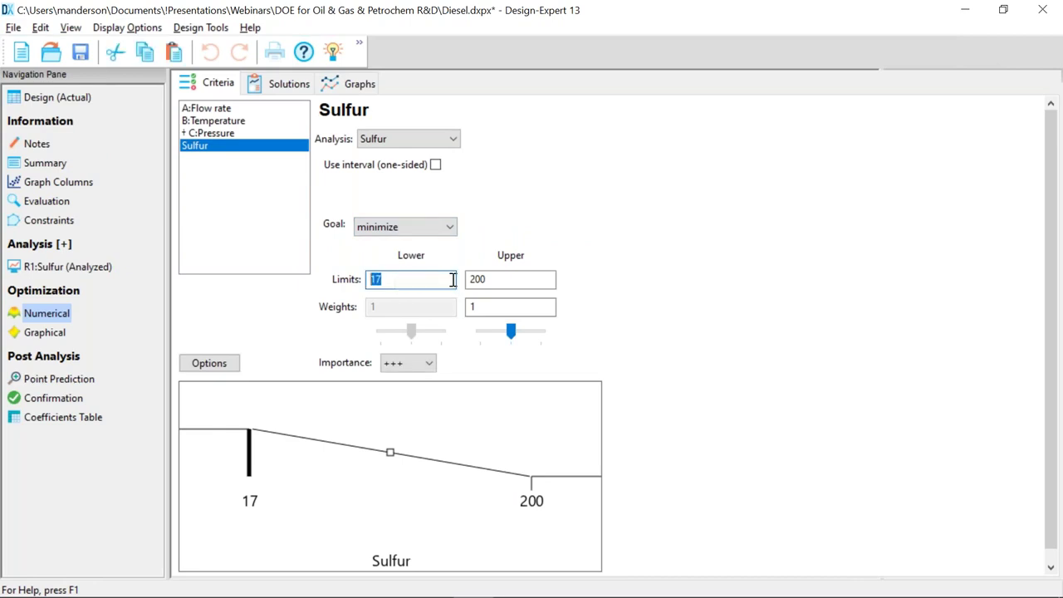
pyautogui.write('0')
pyautogui.click(275, 87)
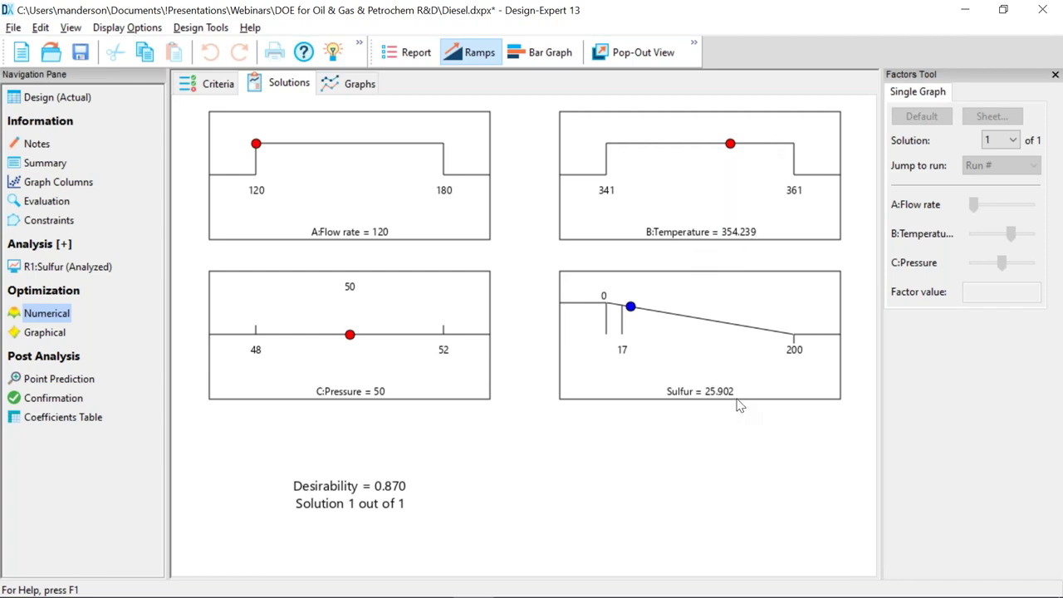
# - Draw a red check mark beside the thermal cracking reference on the presentation slide and return to Design-Expert
pyautogui.hotkey('alt', 'Tab')
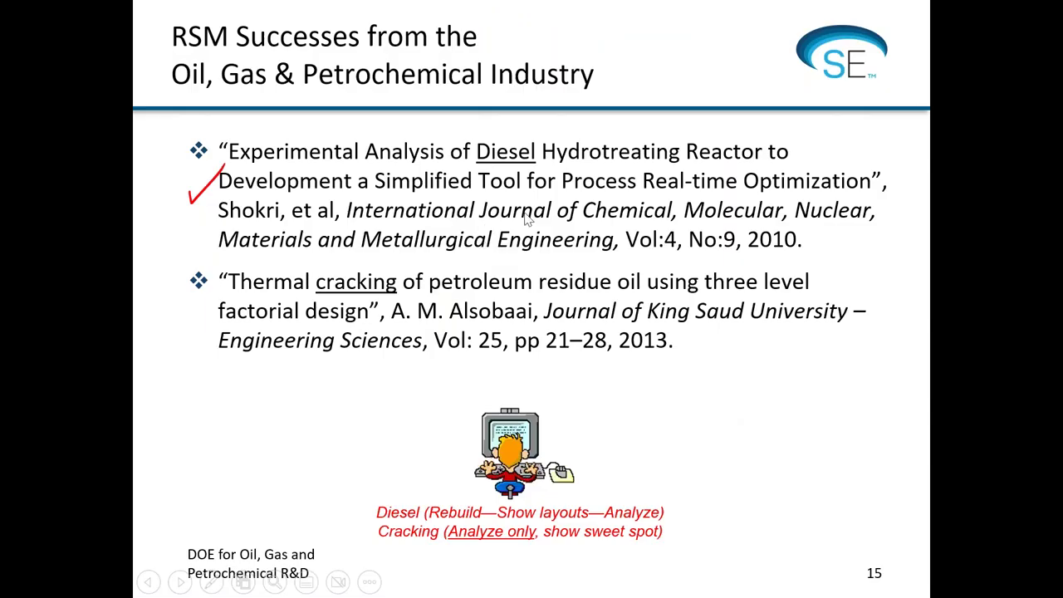
pyautogui.moveTo(161, 319); pyautogui.dragTo(194, 293)
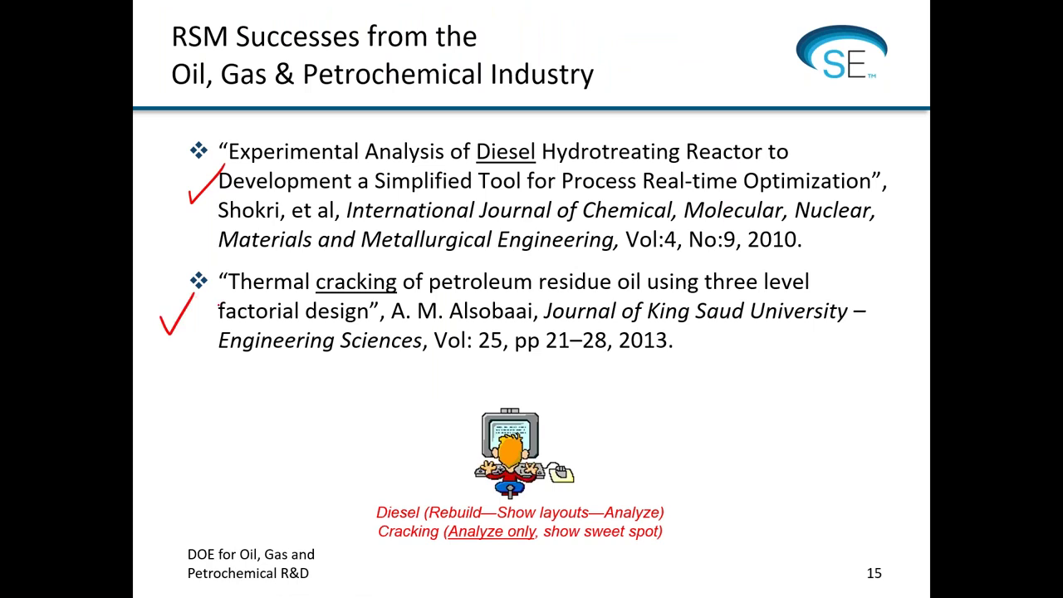
pyautogui.hotkey('alt', 'Tab')
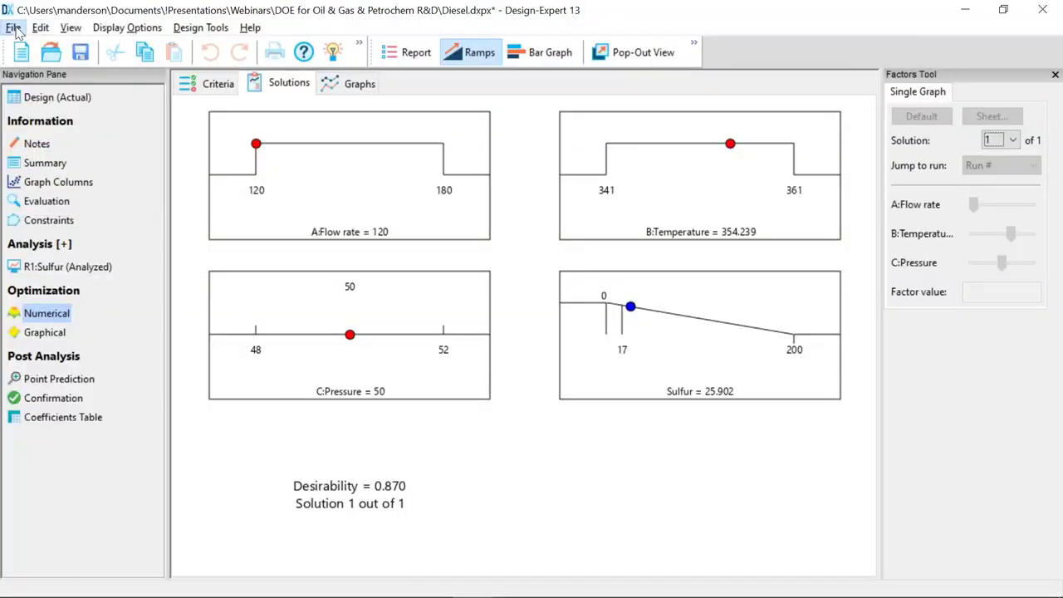
# - Open the Cracking.dxpx design file in place of the Diesel design
pyautogui.click(13, 28)
pyautogui.click(34, 60)
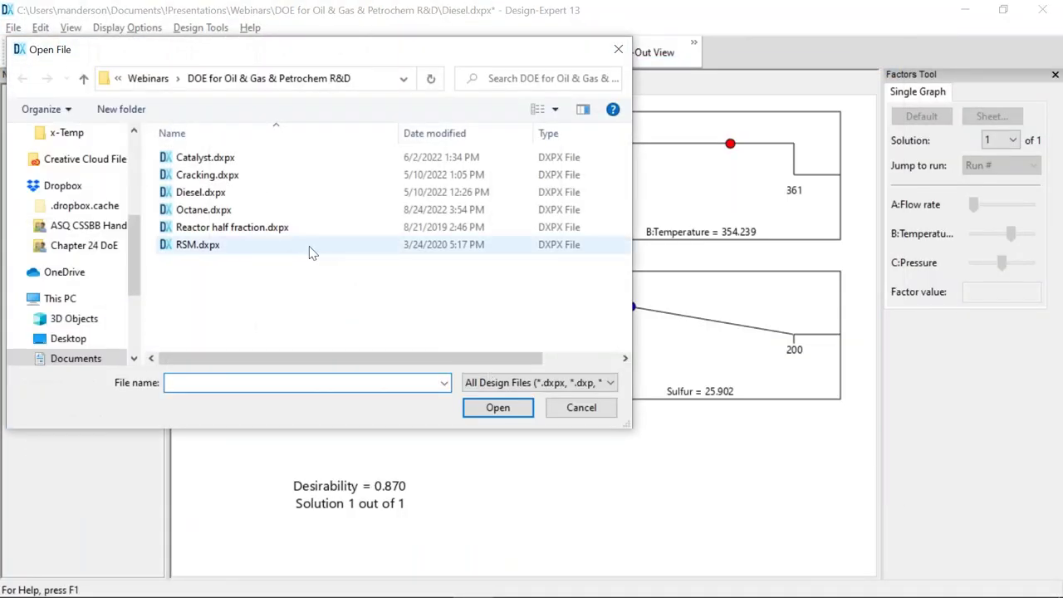
pyautogui.click(227, 177)
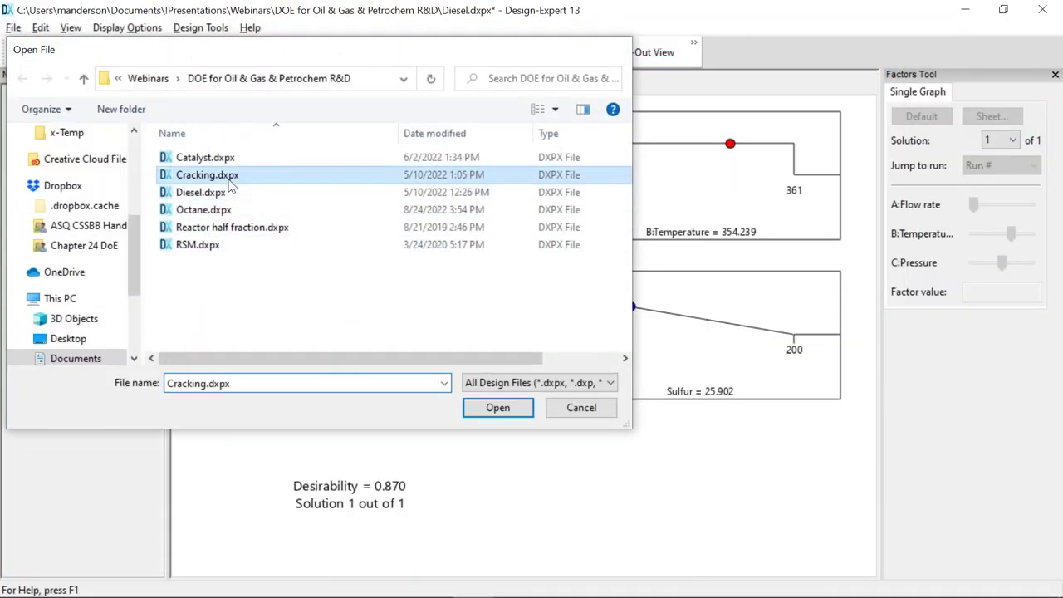
pyautogui.doubleClick(229, 181)
pyautogui.click(555, 301)
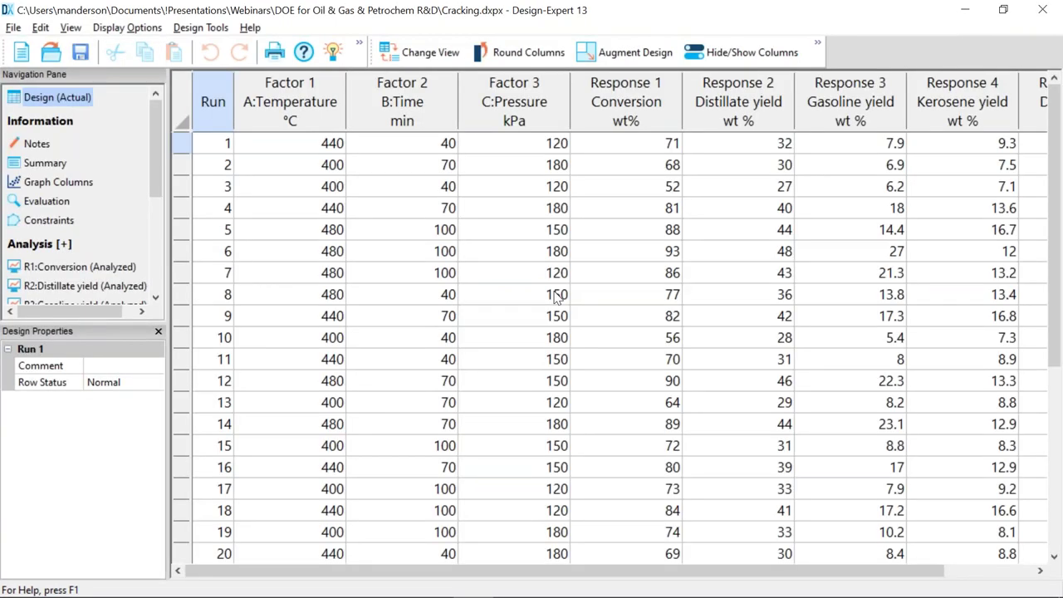
# - Examine the factor and response columns of the cracking design, from Temperature through Diesel yield
pyautogui.click(323, 116)
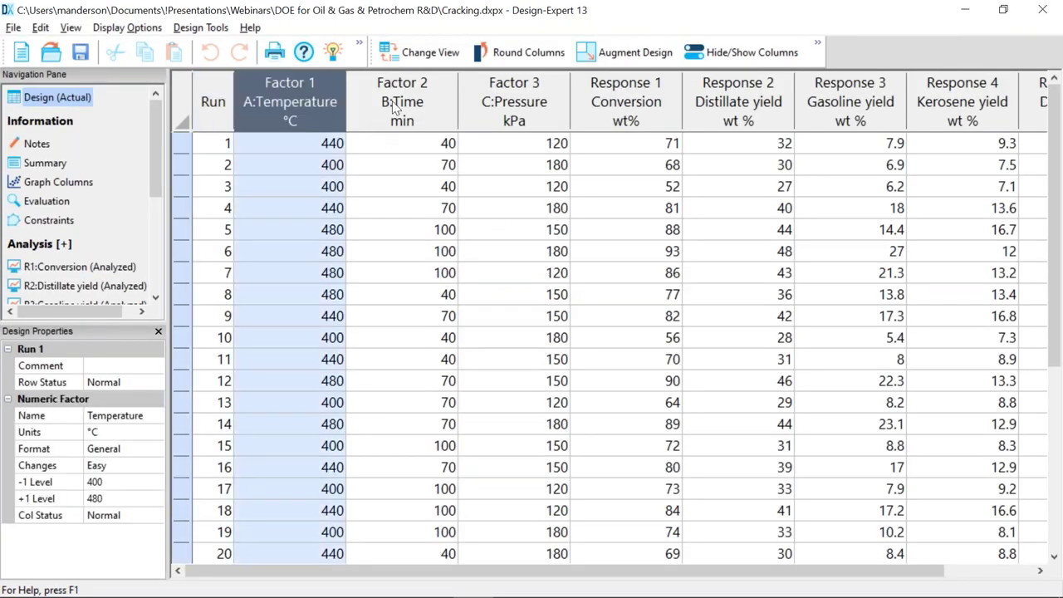
pyautogui.click(503, 105)
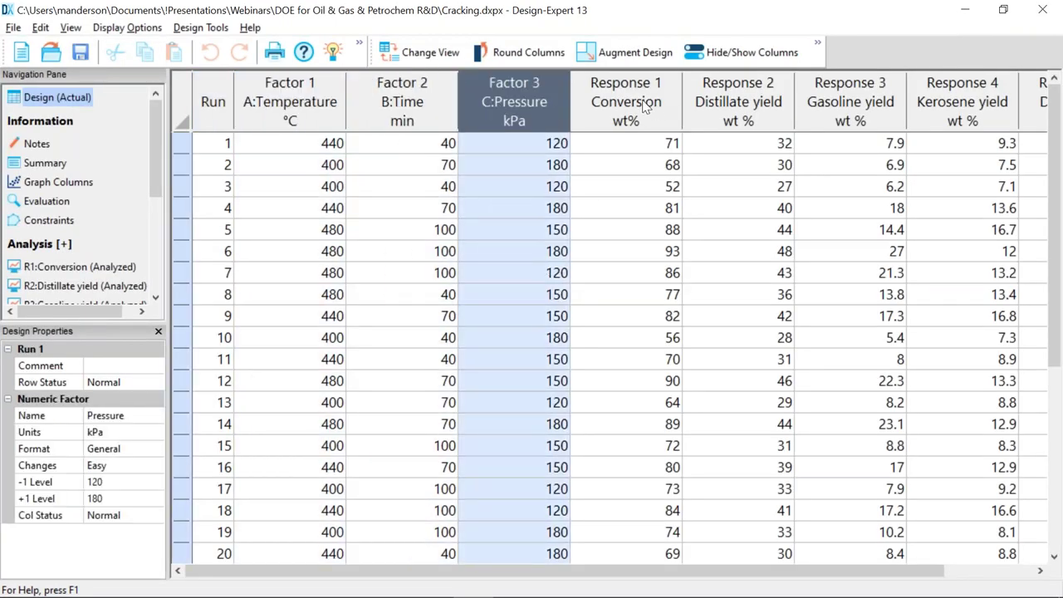
pyautogui.click(644, 103)
pyautogui.click(740, 103)
pyautogui.click(843, 103)
pyautogui.click(950, 102)
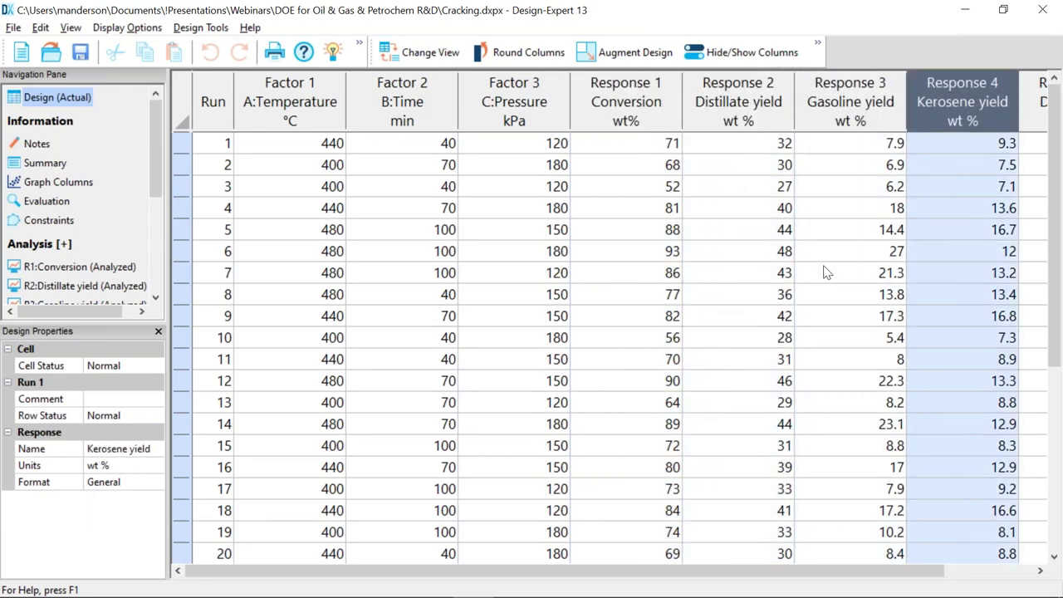
pyautogui.scroll(-3, 826, 273)
pyautogui.moveTo(924, 573); pyautogui.dragTo(1010, 575)
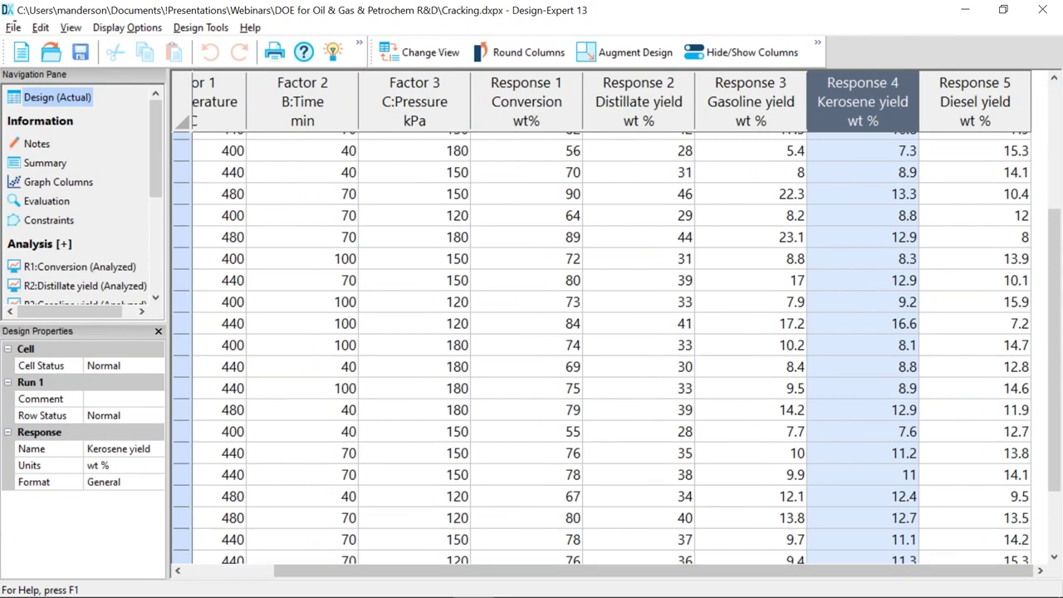
# - Examine the Coefficients Table rows for the distillate, gasoline, kerosene and diesel yield models
pyautogui.scroll(-3, 148, 150)
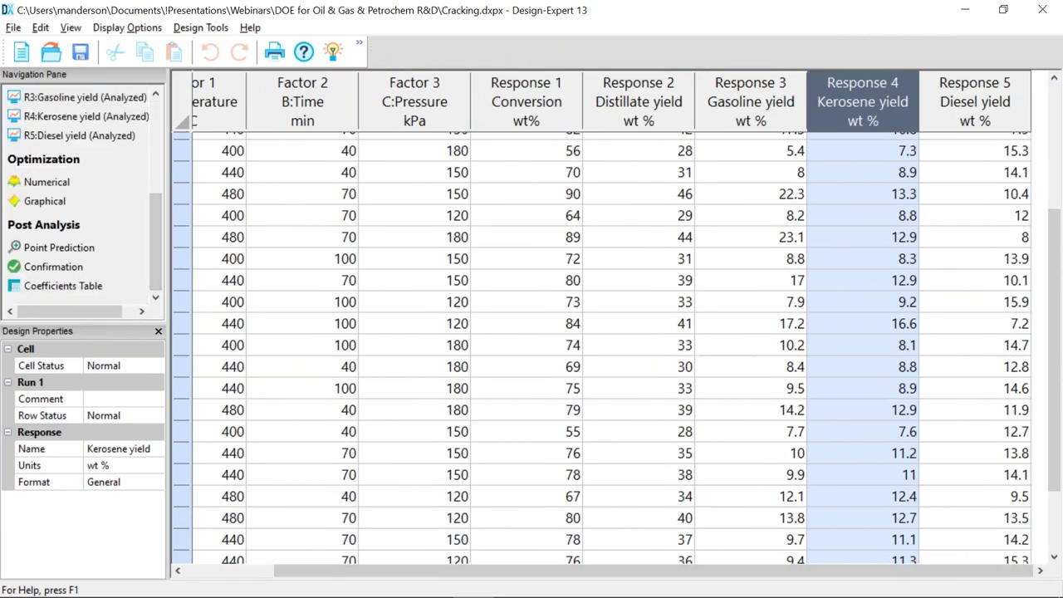
pyautogui.click(64, 286)
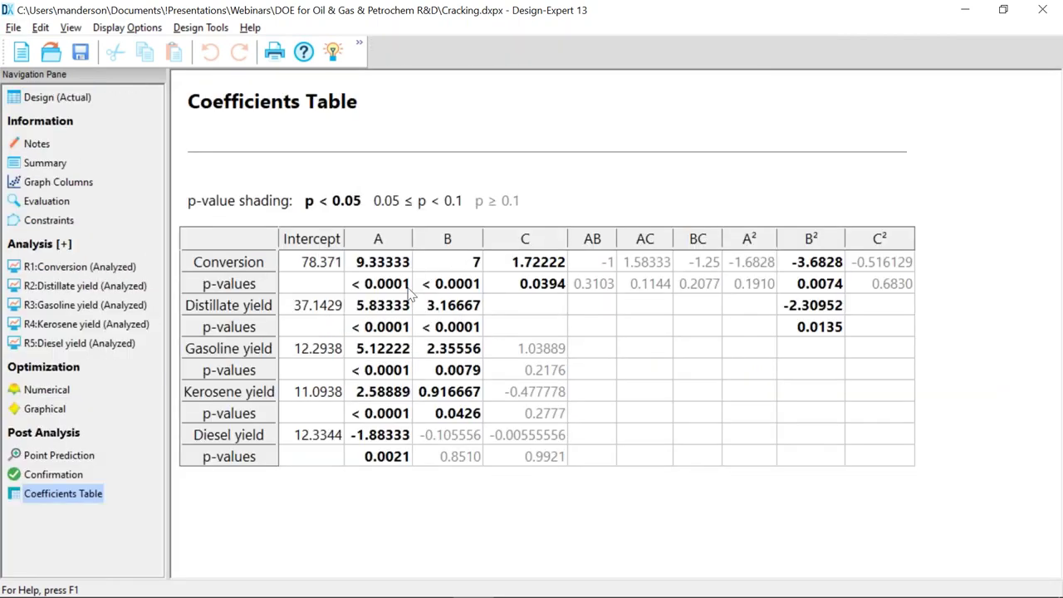
pyautogui.click(231, 308)
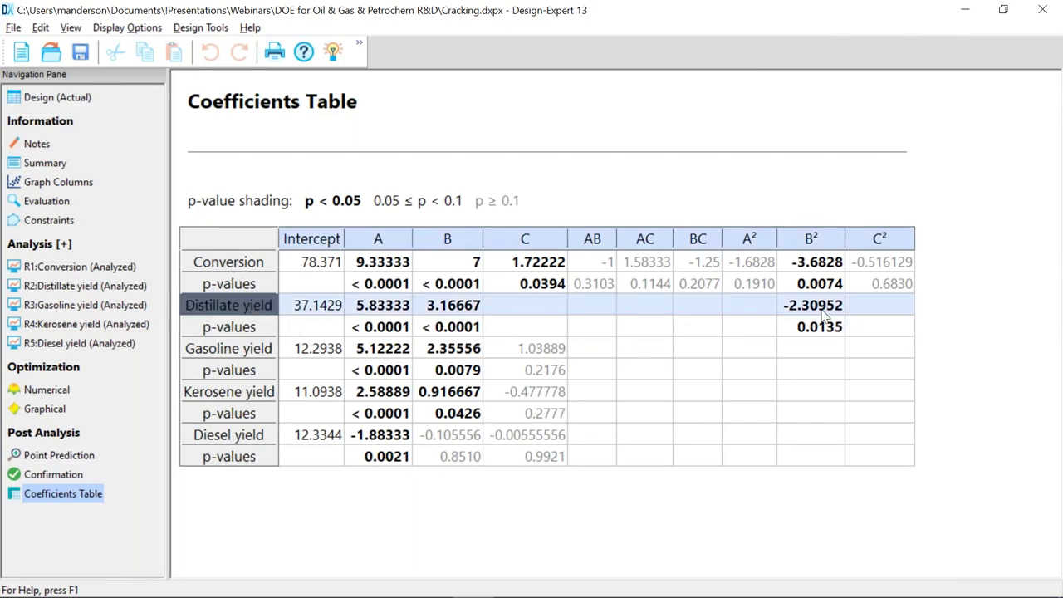
pyautogui.click(224, 350)
pyautogui.click(226, 392)
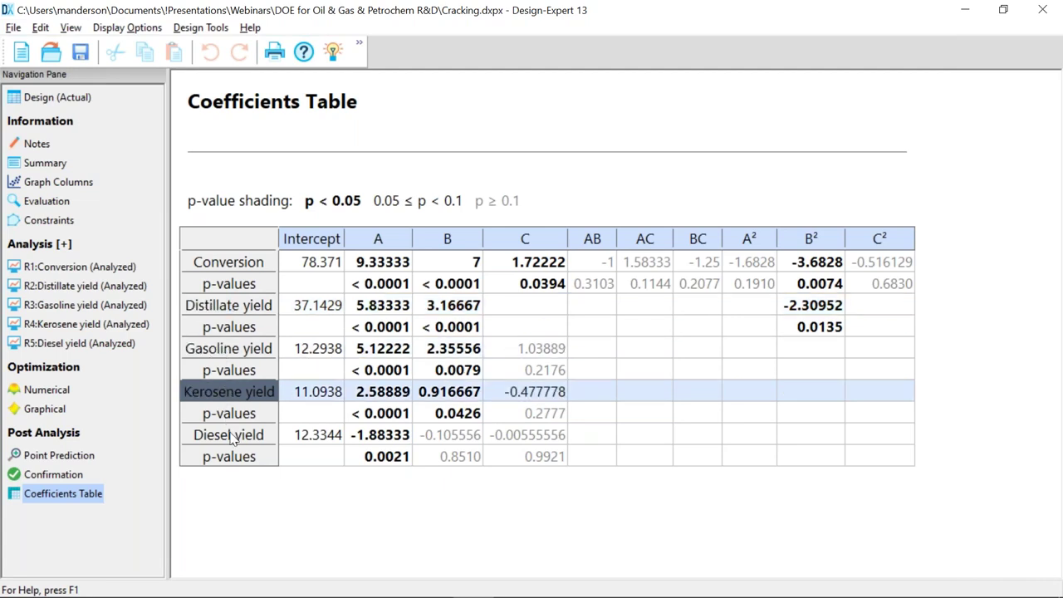
pyautogui.click(232, 438)
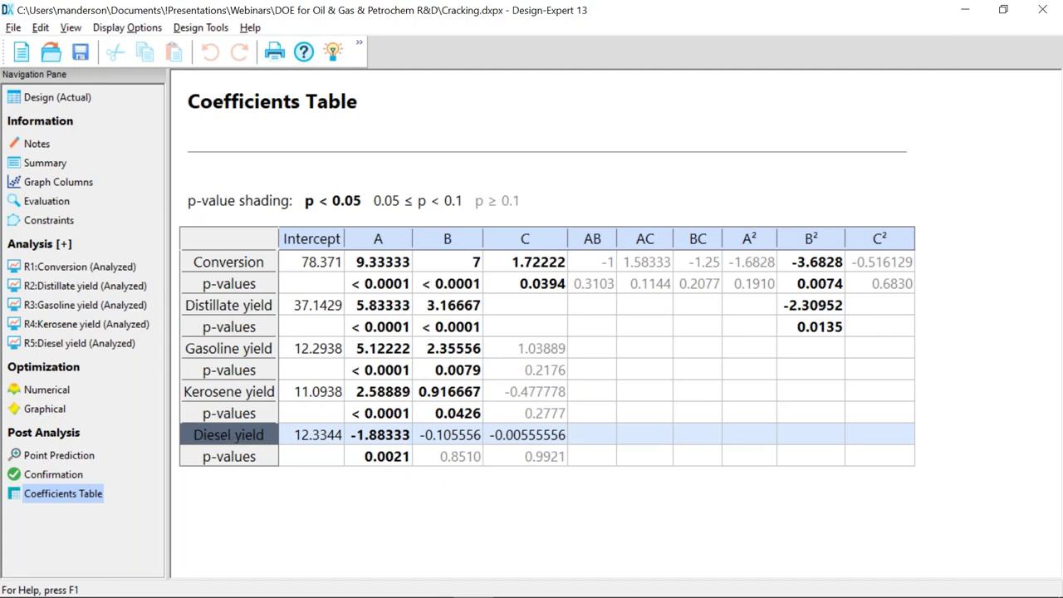
# - Display the Conversion model graph as a 3D surface and rotate it to inspect the surface from another side
pyautogui.click(79, 267)
pyautogui.click(611, 83)
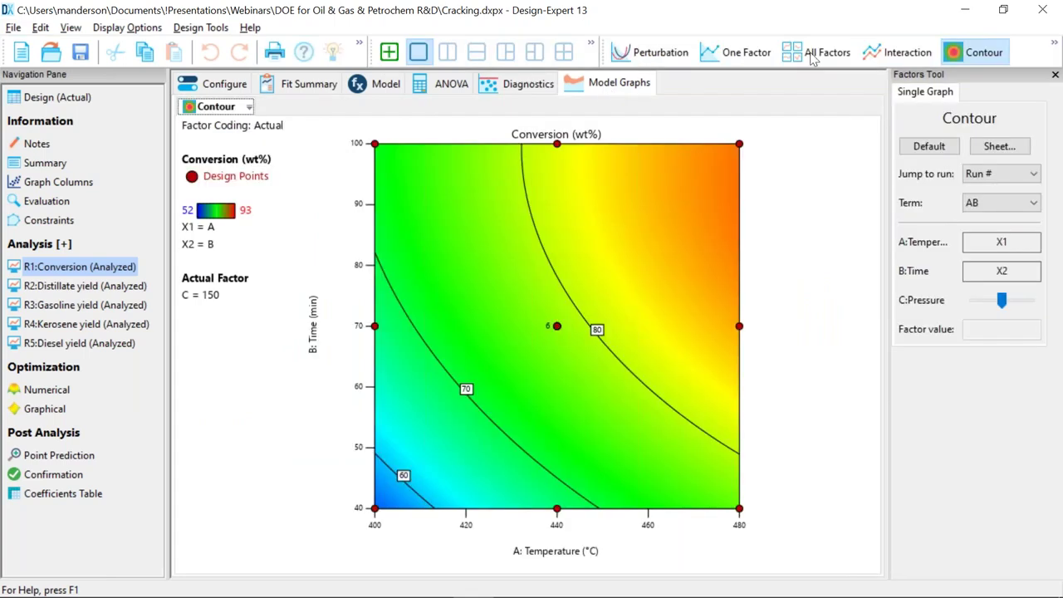
pyautogui.click(1053, 43)
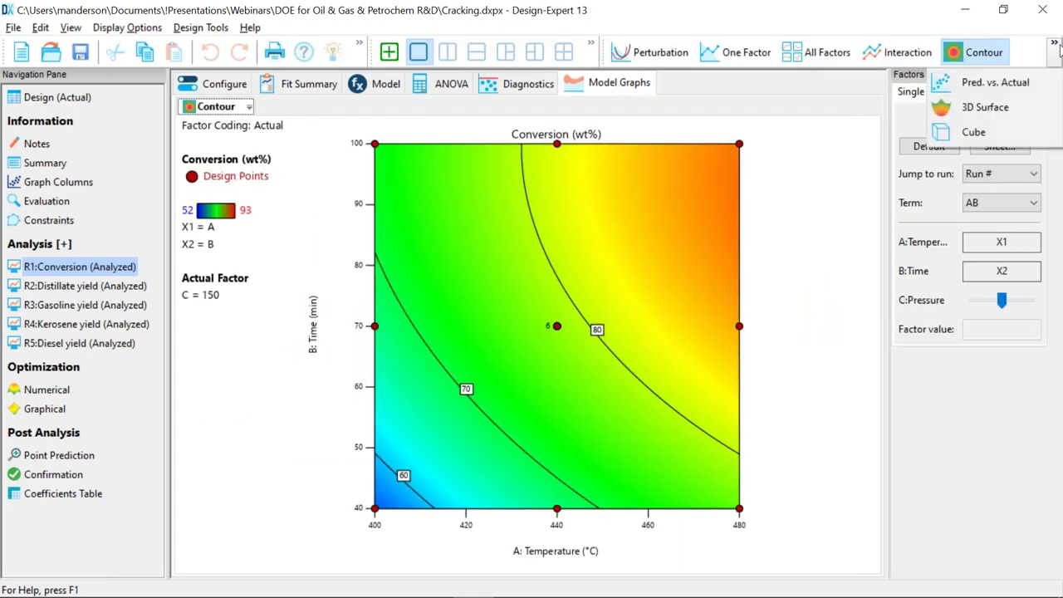
pyautogui.click(964, 107)
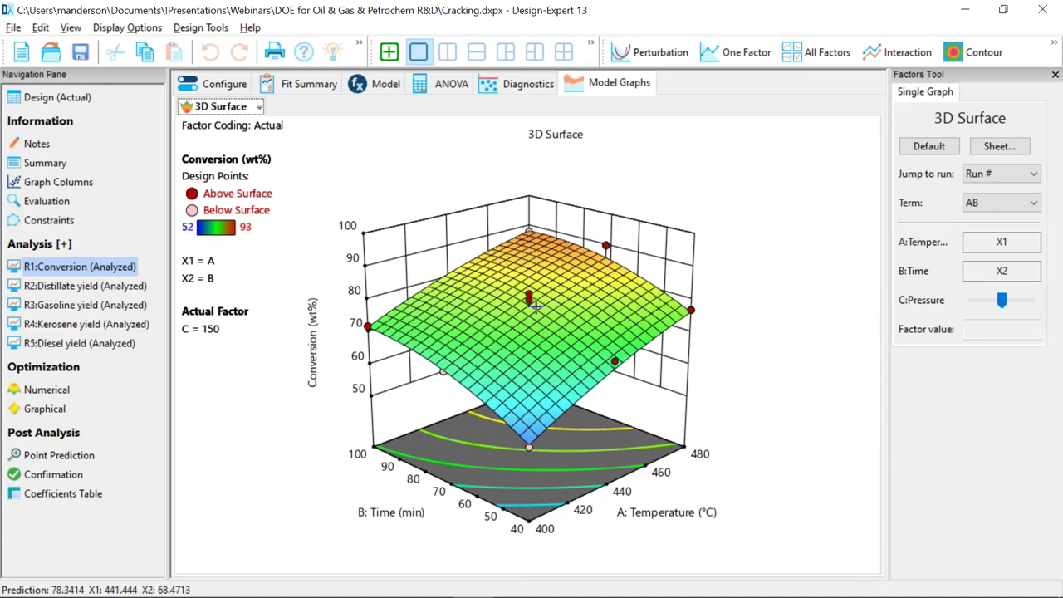
pyautogui.moveTo(556, 301); pyautogui.dragTo(465, 349)
# - Review the numerical optimization criteria for Conversion and the four yields, view the solution ramps, and return to the presentation slide
pyautogui.click(47, 389)
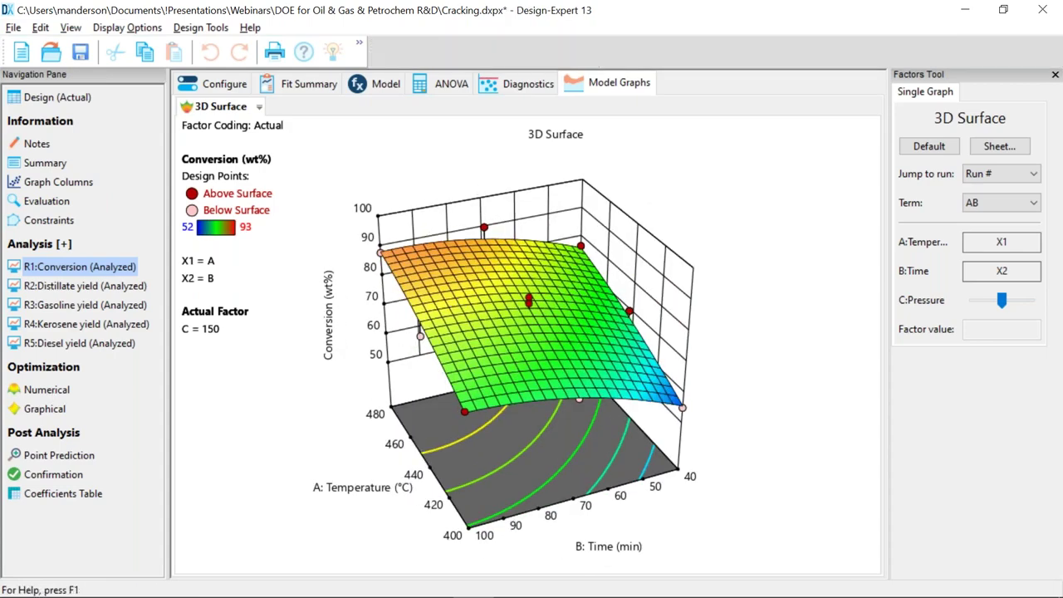
pyautogui.click(223, 147)
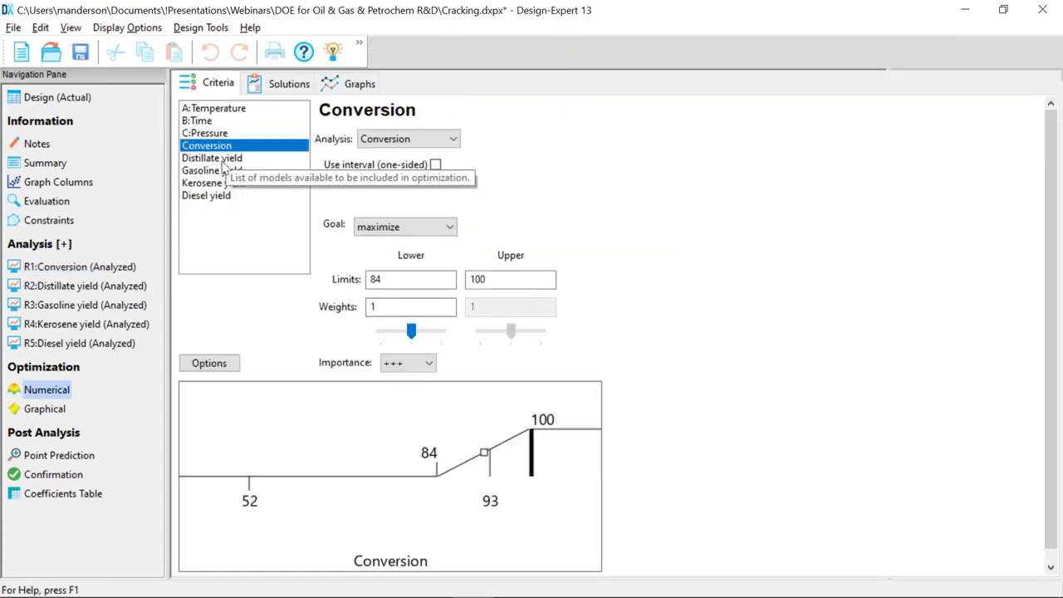
pyautogui.click(225, 160)
pyautogui.click(218, 172)
pyautogui.click(213, 183)
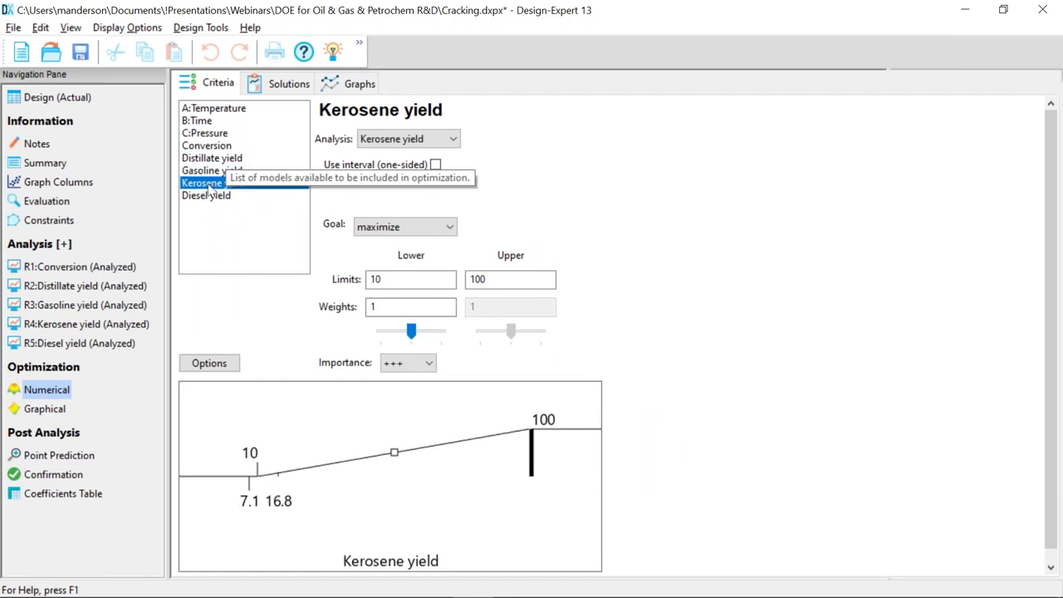
pyautogui.click(208, 196)
pyautogui.click(283, 83)
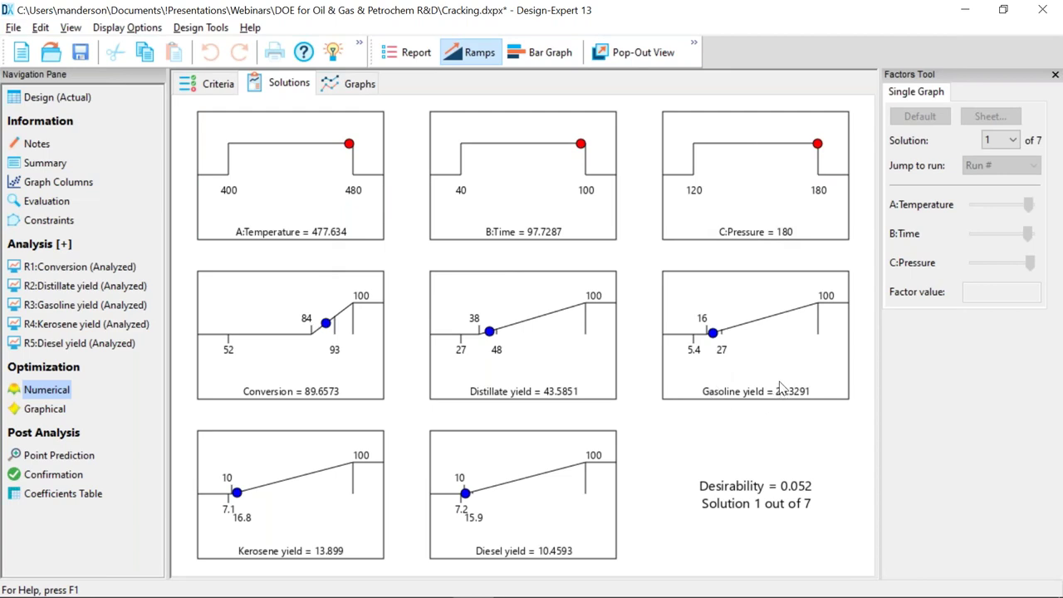
pyautogui.hotkey('alt', 'Tab')
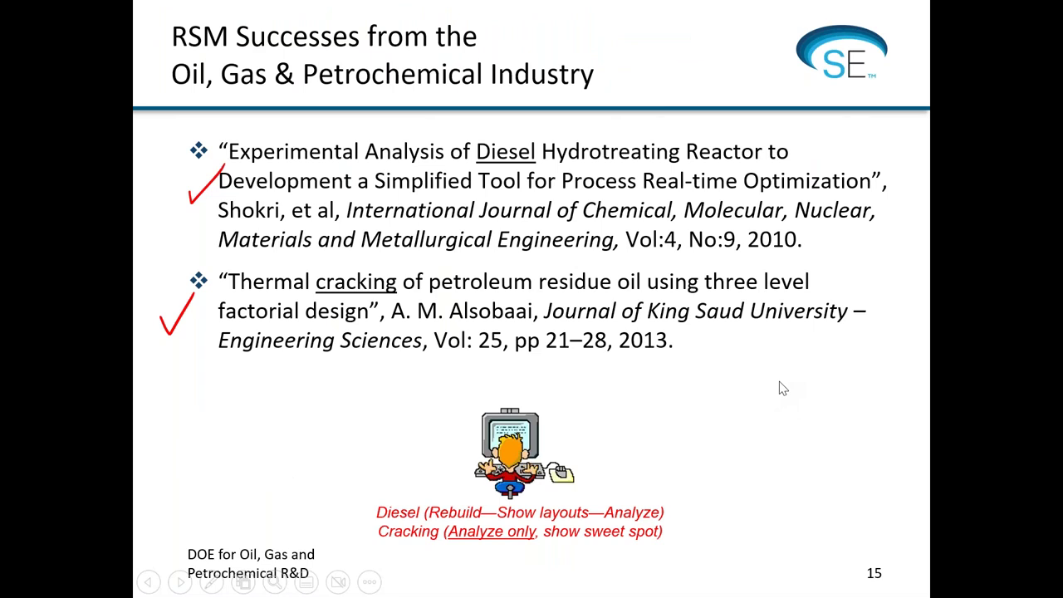
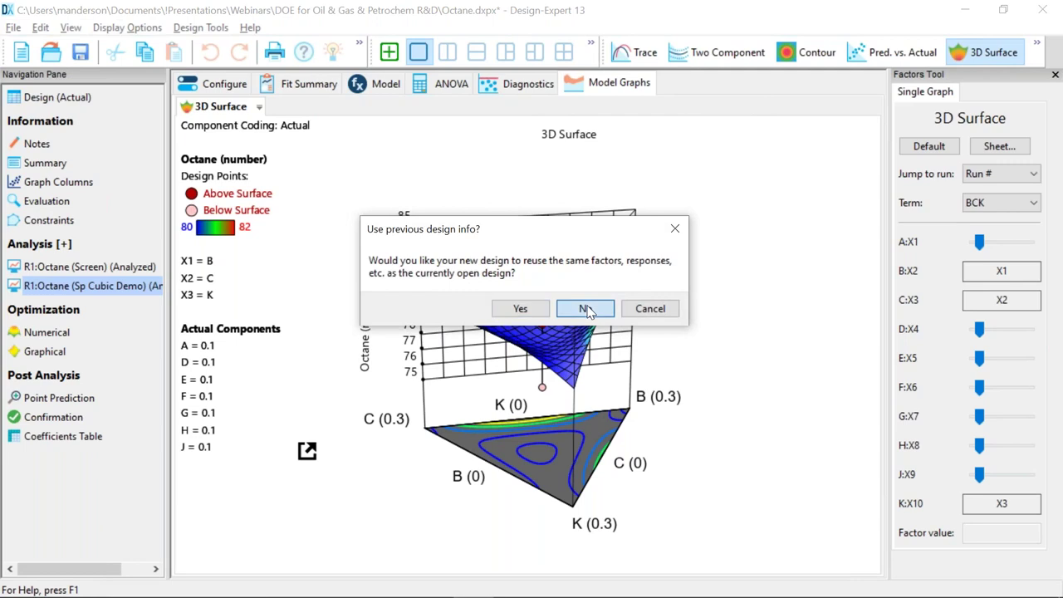
# - Cancel the pending new design and display the trace plot of the Octane (Screen) analysis
pyautogui.click(631, 308)
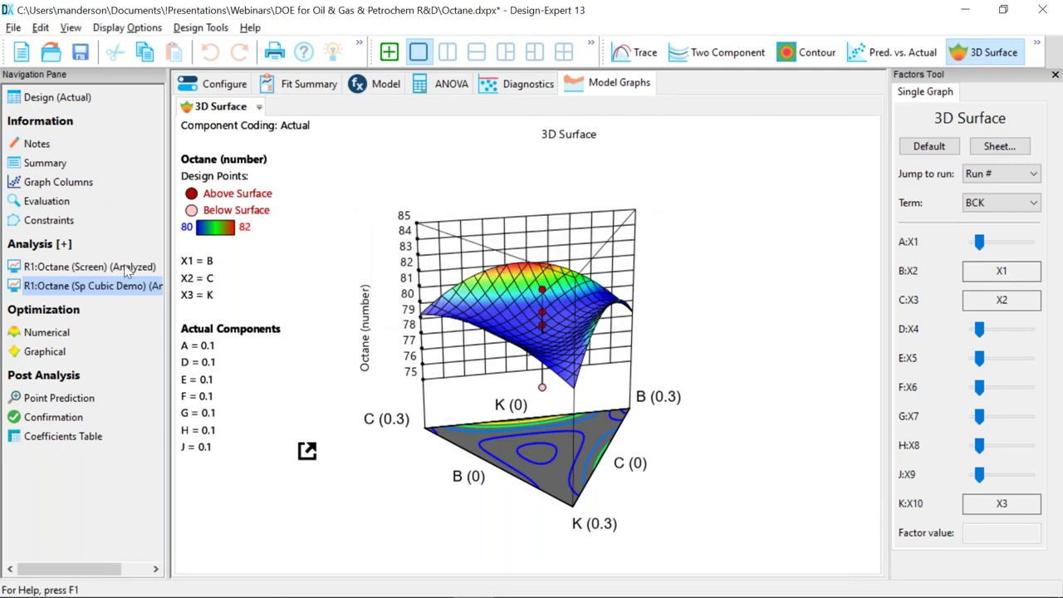
pyautogui.click(141, 267)
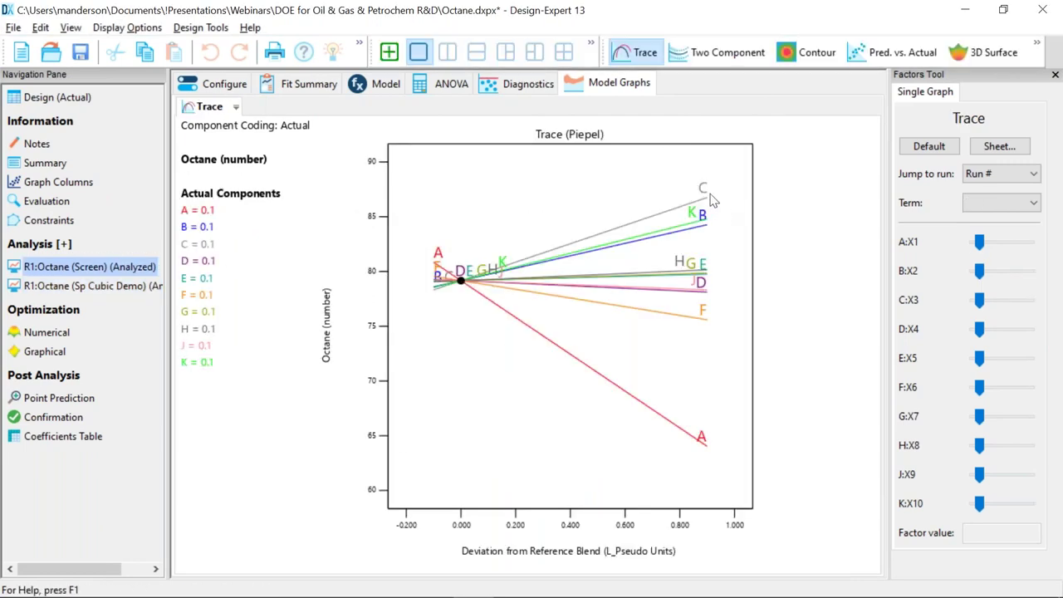
# - Start a new design without reusing the factors and responses of the open Octane design
pyautogui.click(22, 52)
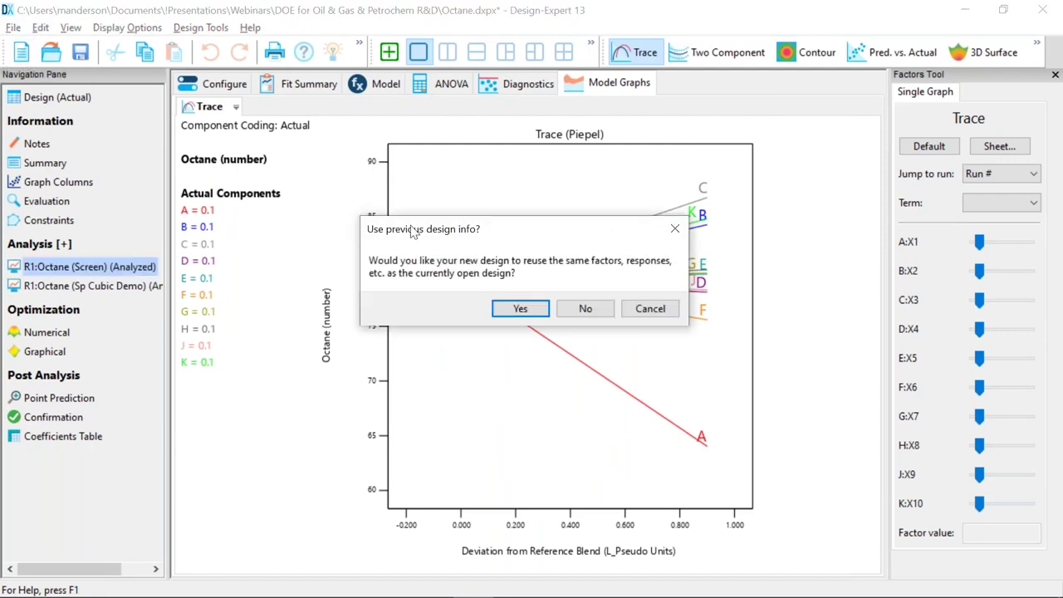
pyautogui.click(575, 309)
pyautogui.click(574, 306)
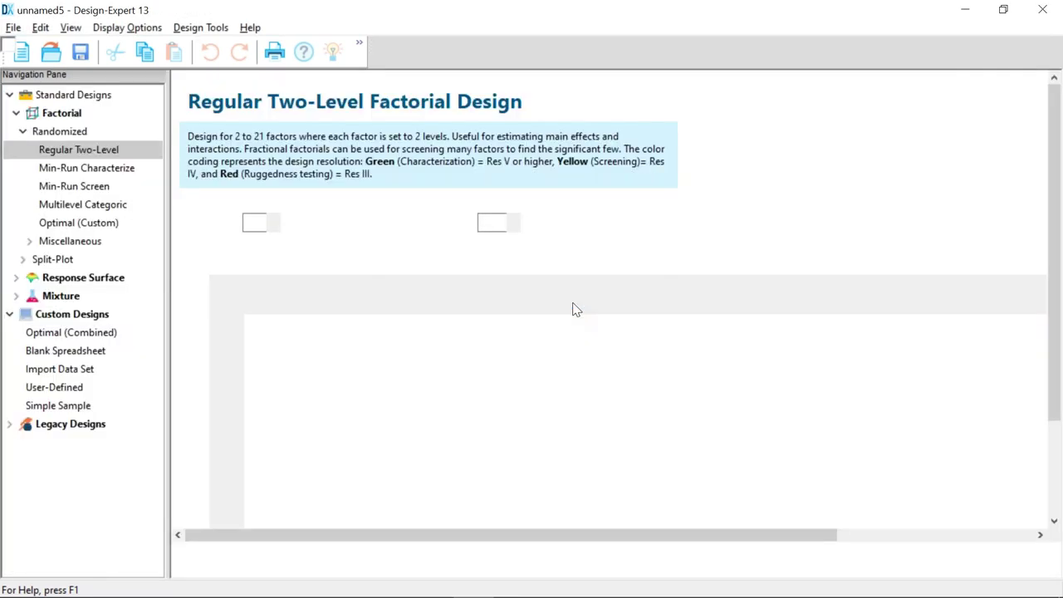
# - Choose a Simplex Lattice mixture design and set the number of mixture components to 3
pyautogui.click(15, 114)
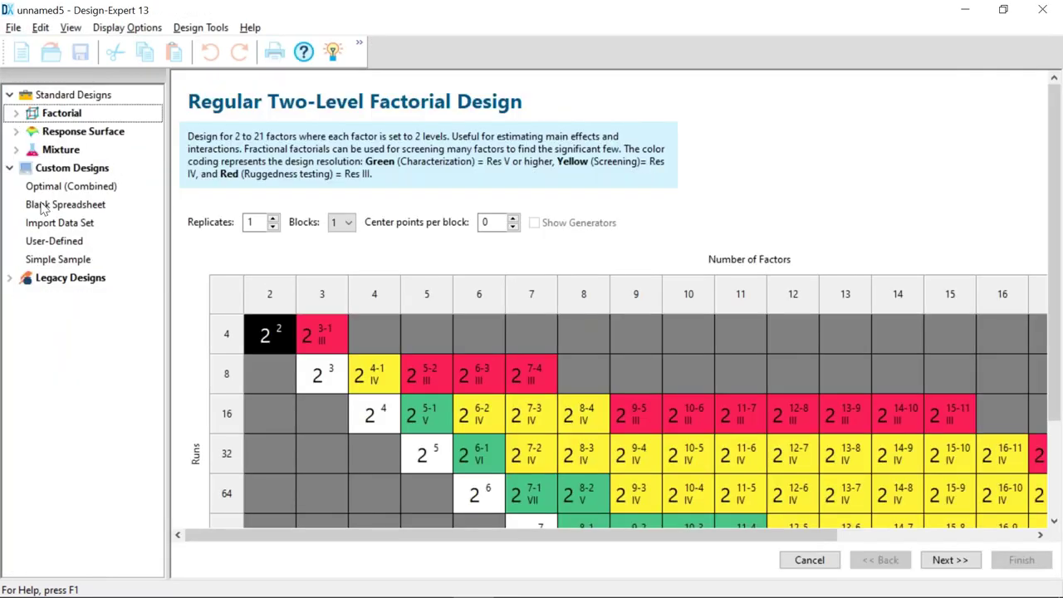
pyautogui.click(14, 133)
pyautogui.click(14, 150)
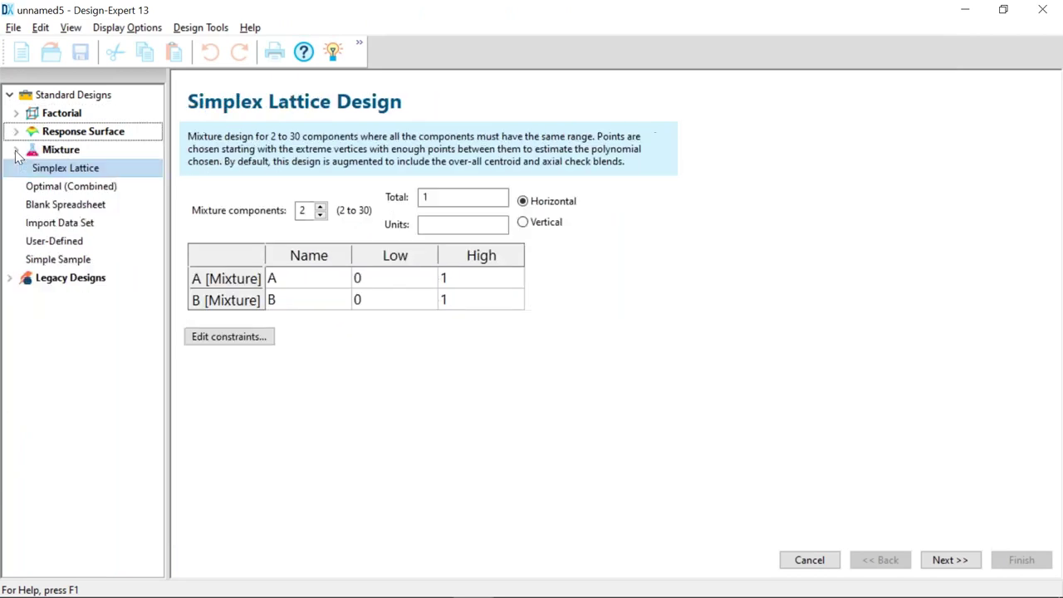
pyautogui.click(321, 208)
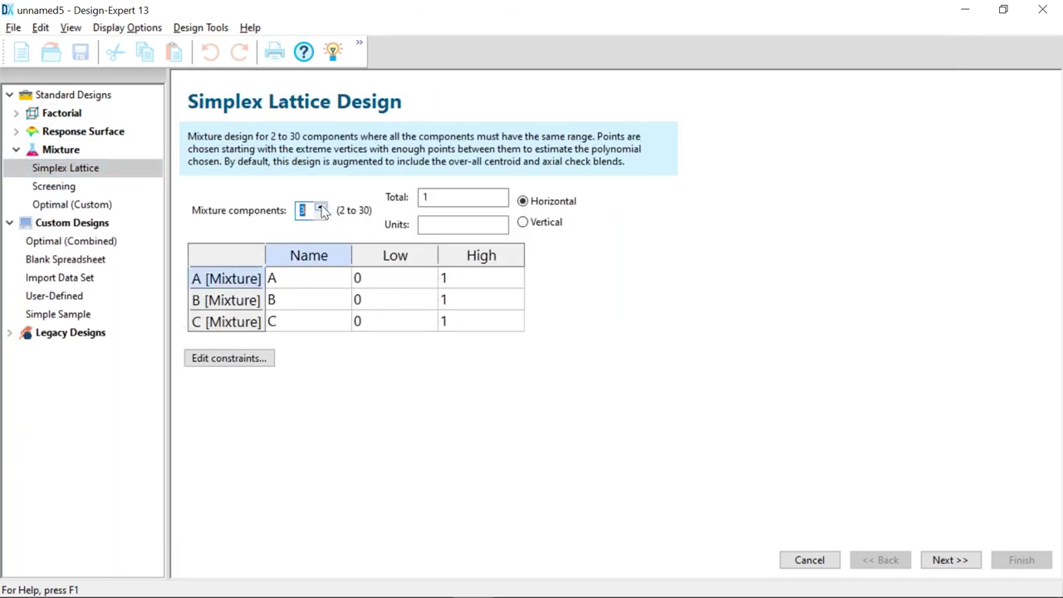
# - Name the three mixture components C, K and J, with a total of 100 and units of wt%
pyautogui.click(294, 274)
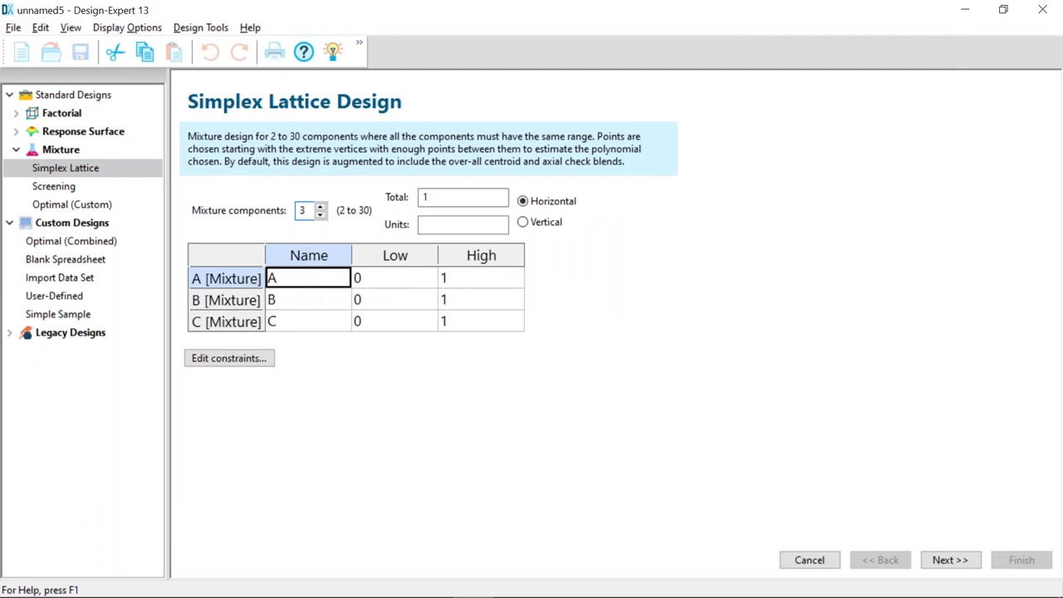
pyautogui.write('C')
pyautogui.click(309, 301)
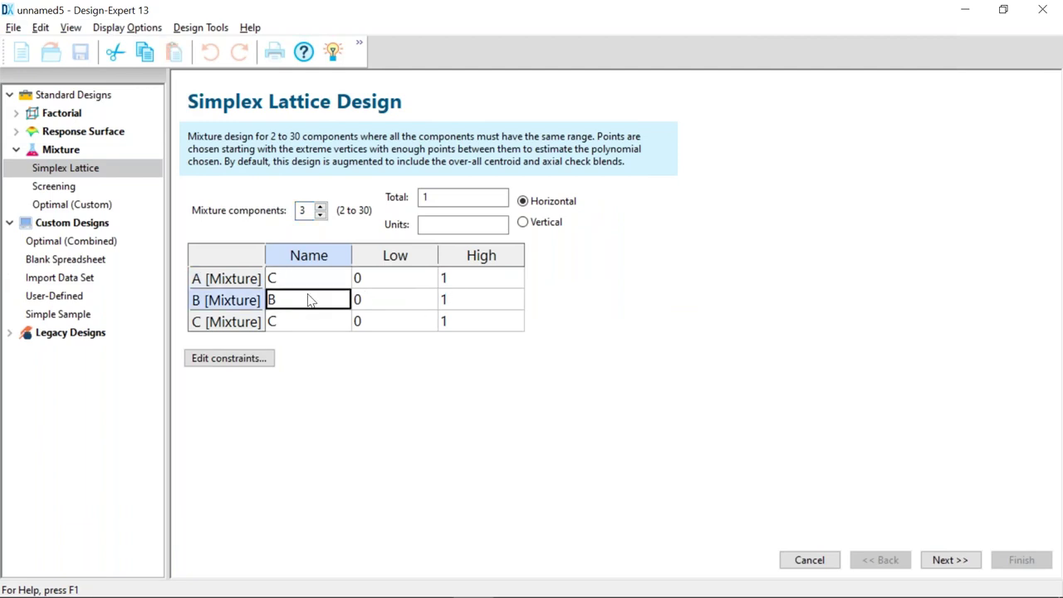
pyautogui.write('K')
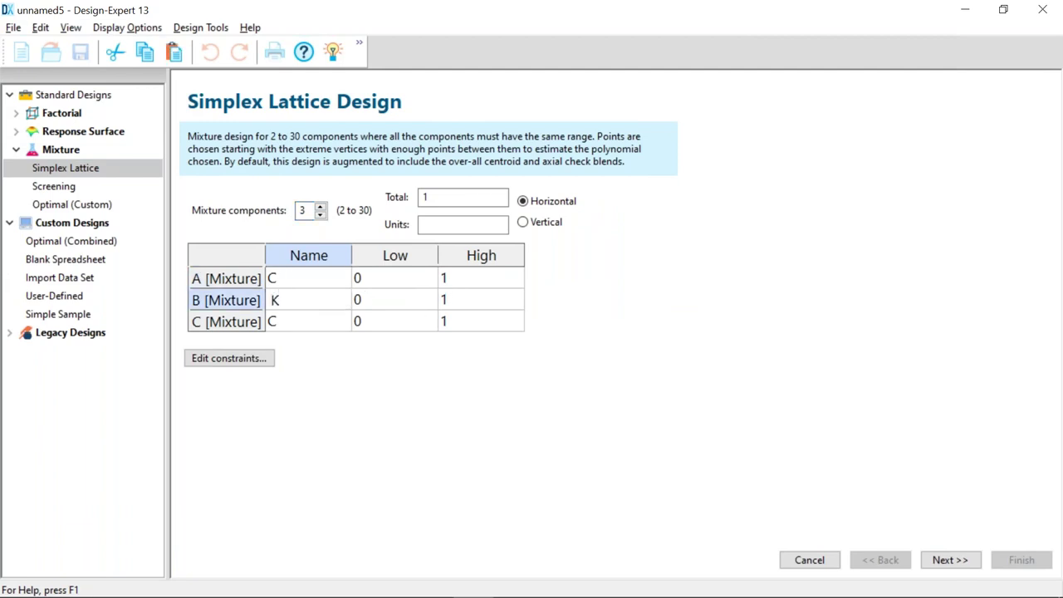
pyautogui.click(292, 330)
pyautogui.write('J')
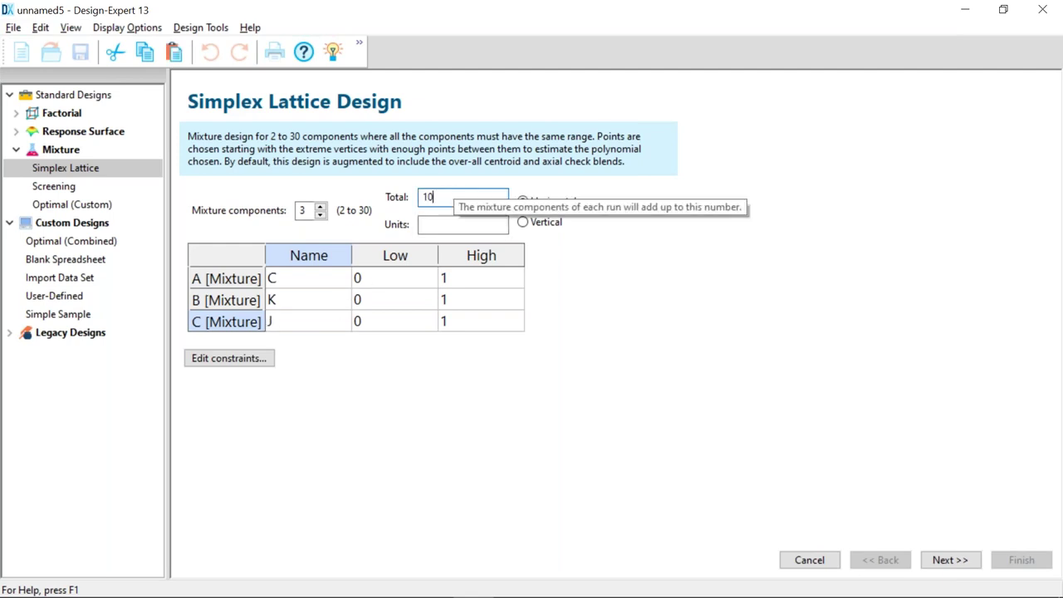
pyautogui.click(436, 225)
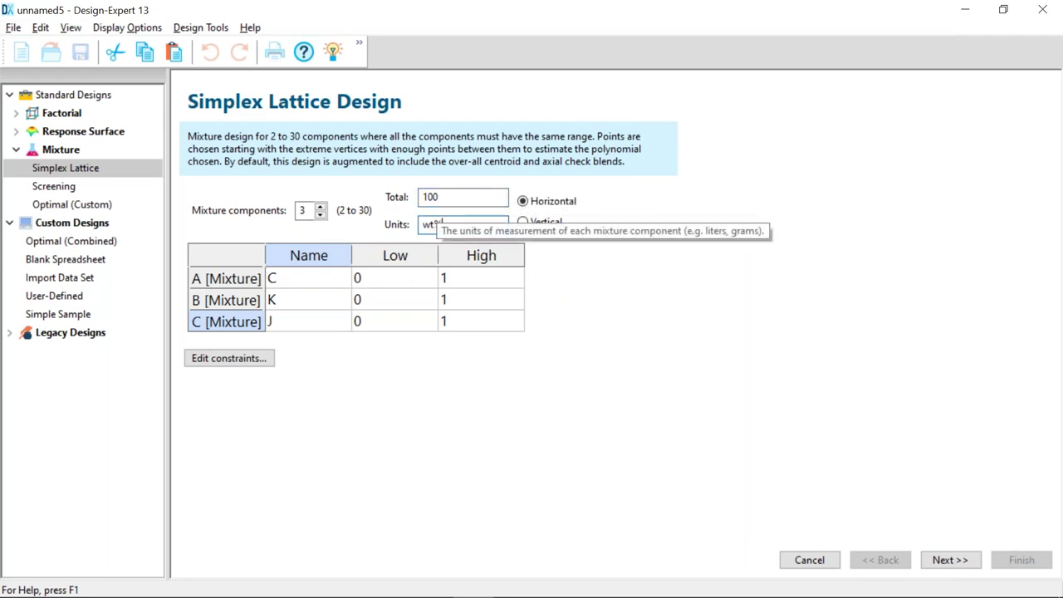
# - Set the high limit of all three mixture components to 100
pyautogui.click(393, 279)
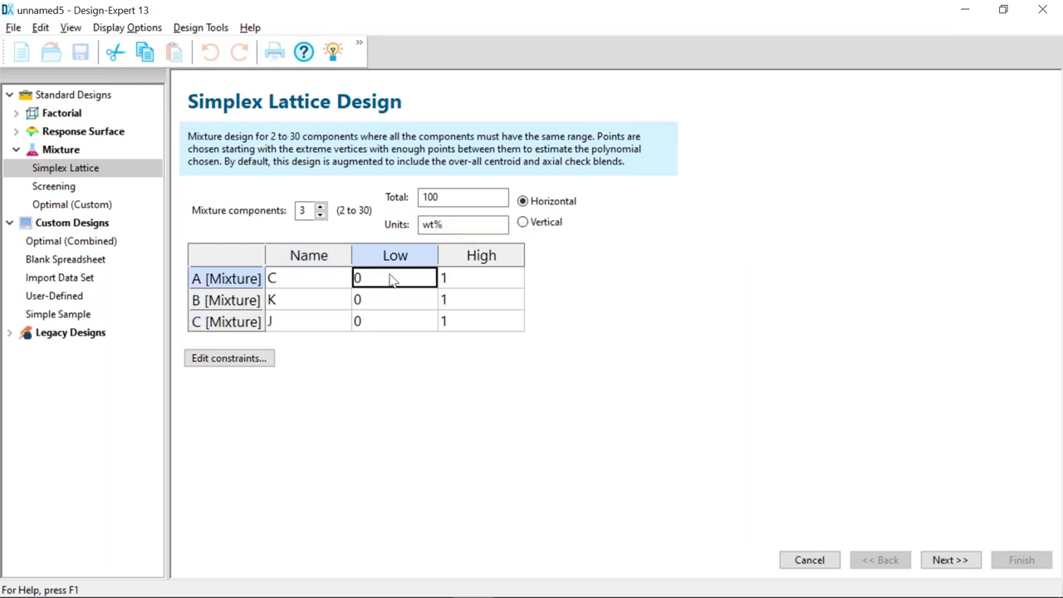
pyautogui.click(455, 284)
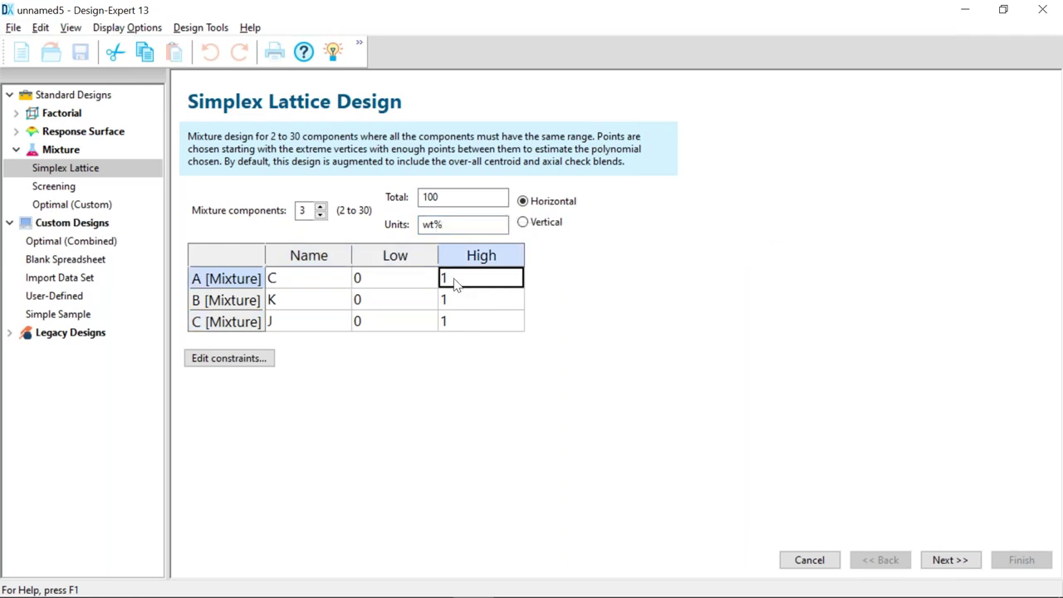
pyautogui.write('100')
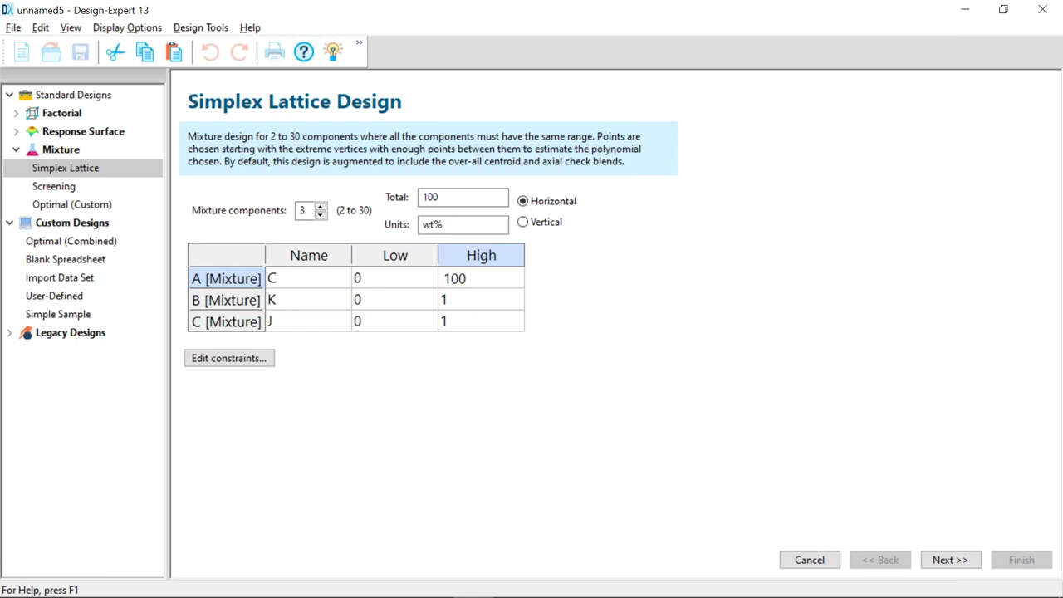
pyautogui.click(470, 306)
pyautogui.write('100')
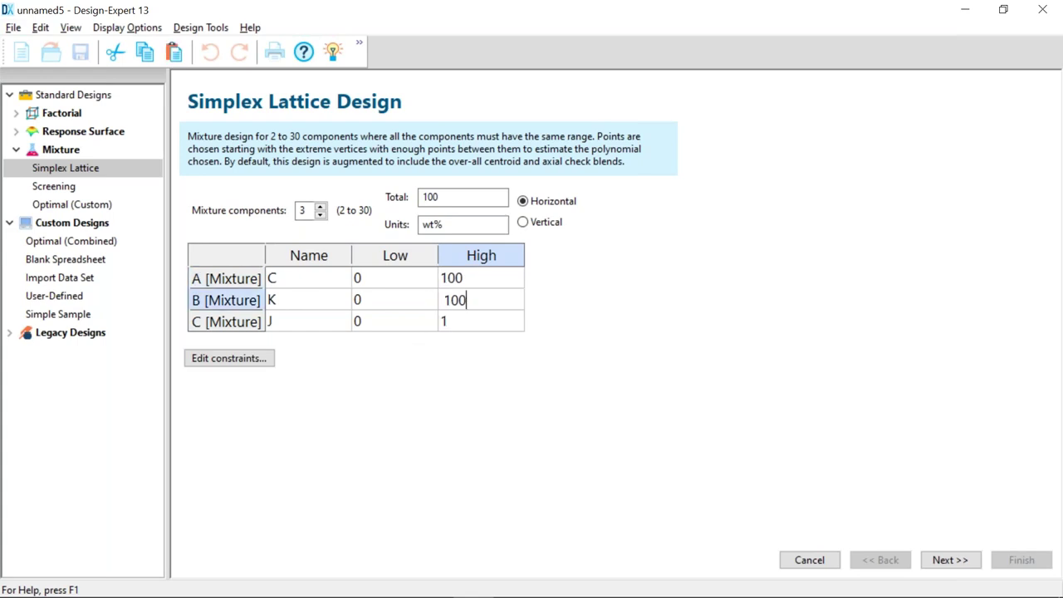
pyautogui.click(479, 328)
pyautogui.write('100')
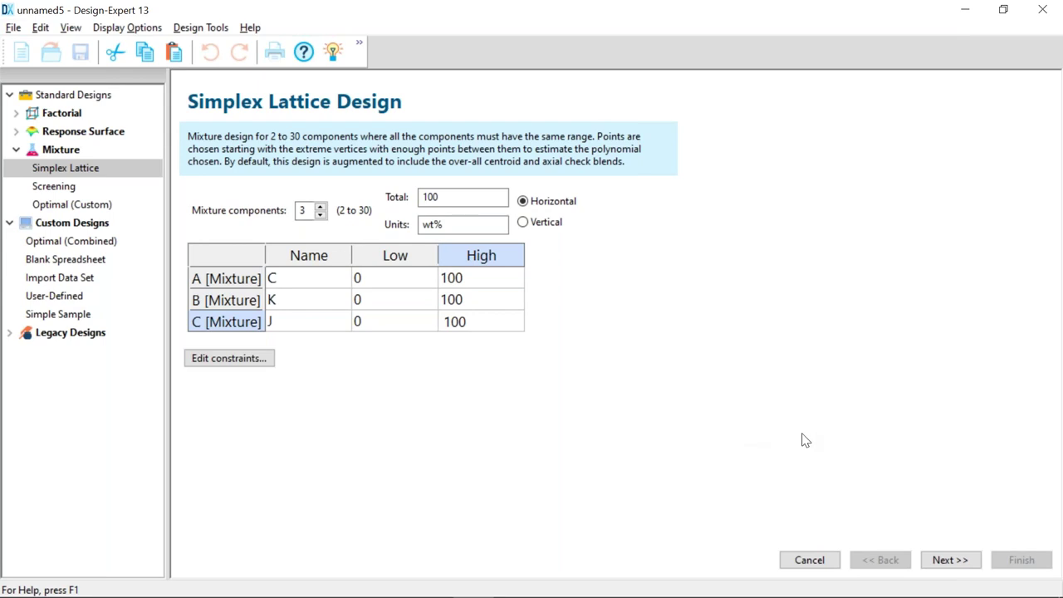
# - Continue to the simplex lattice model options and set the order to Special Cubic
pyautogui.click(930, 562)
pyautogui.click(572, 153)
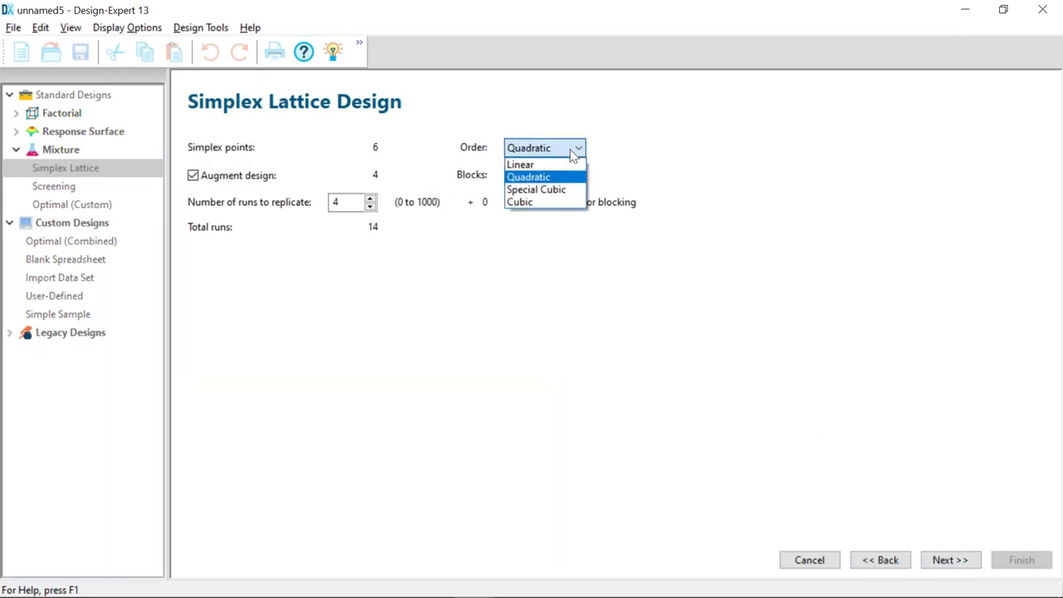
pyautogui.click(550, 190)
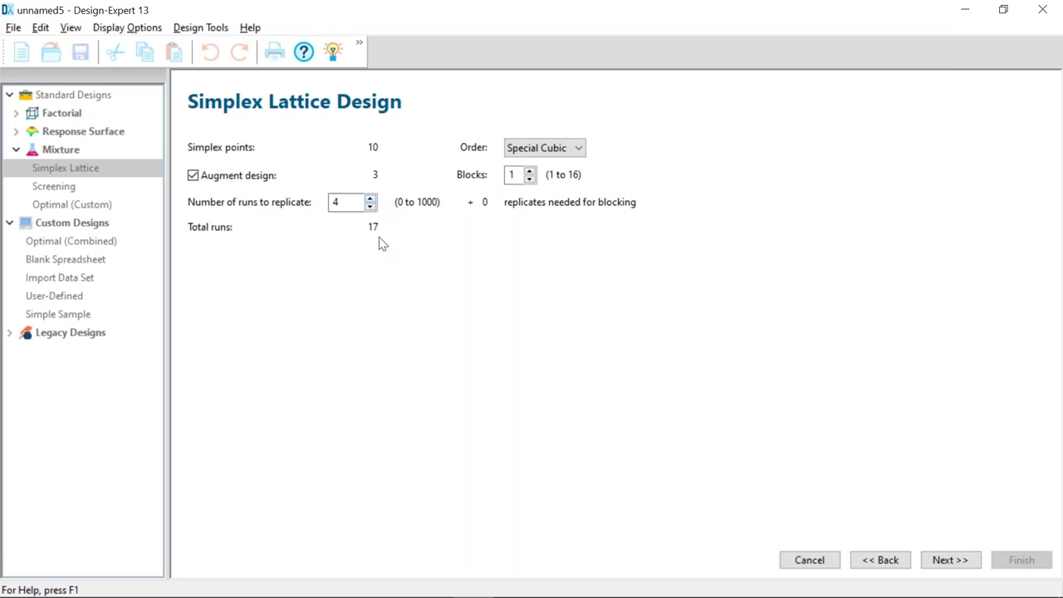
# - Name the single response Octane and finish building the simplex lattice design
pyautogui.click(951, 559)
pyautogui.click(249, 216)
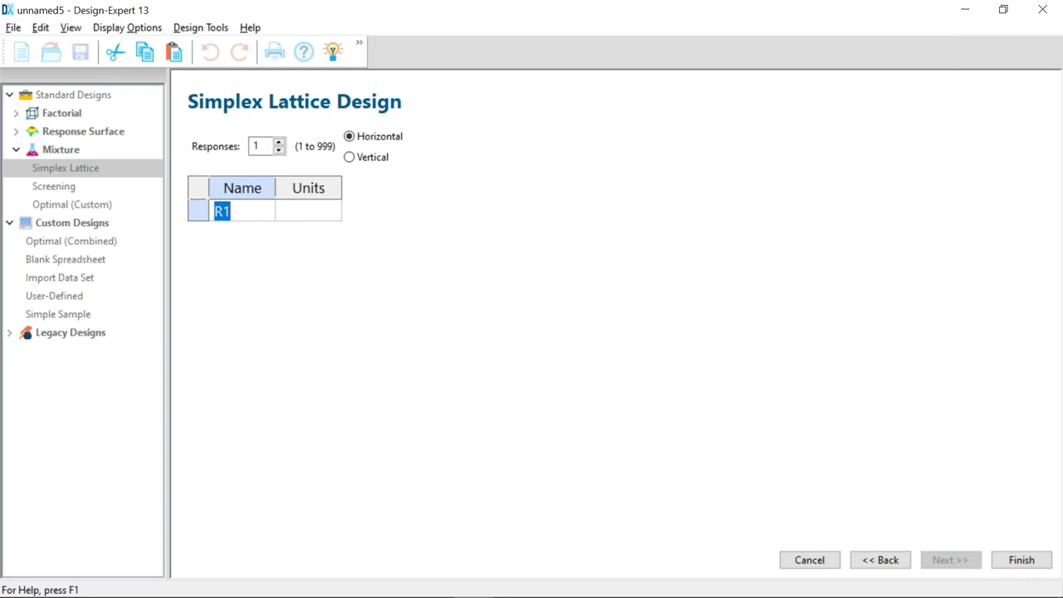
pyautogui.write('Octane')
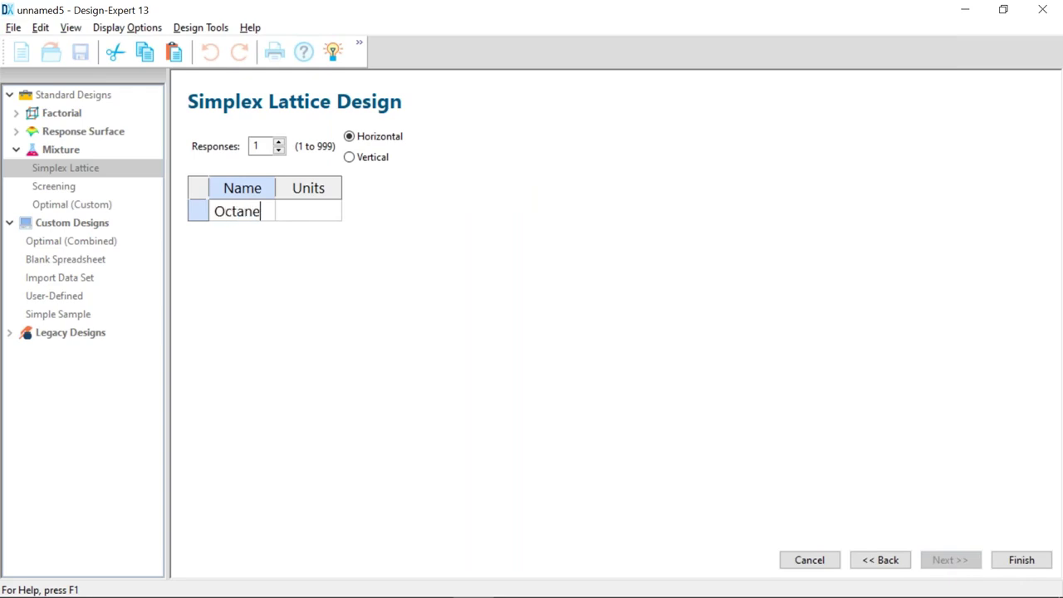
pyautogui.click(1042, 562)
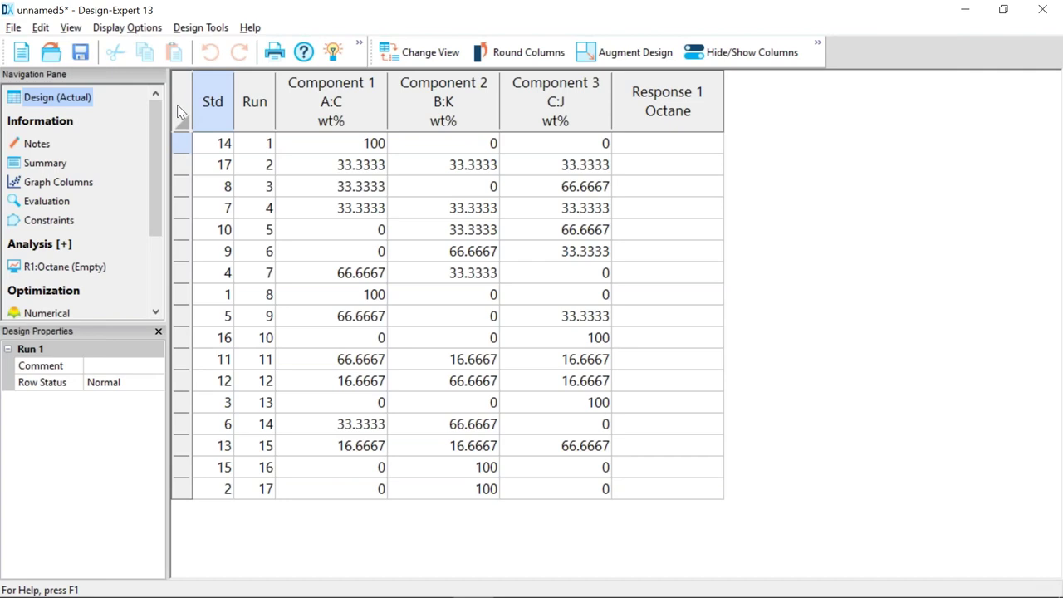
# - Show the space point type in the design table and examine the vertex, center and third-edge blends and the Octane response column
pyautogui.rightClick(177, 105)
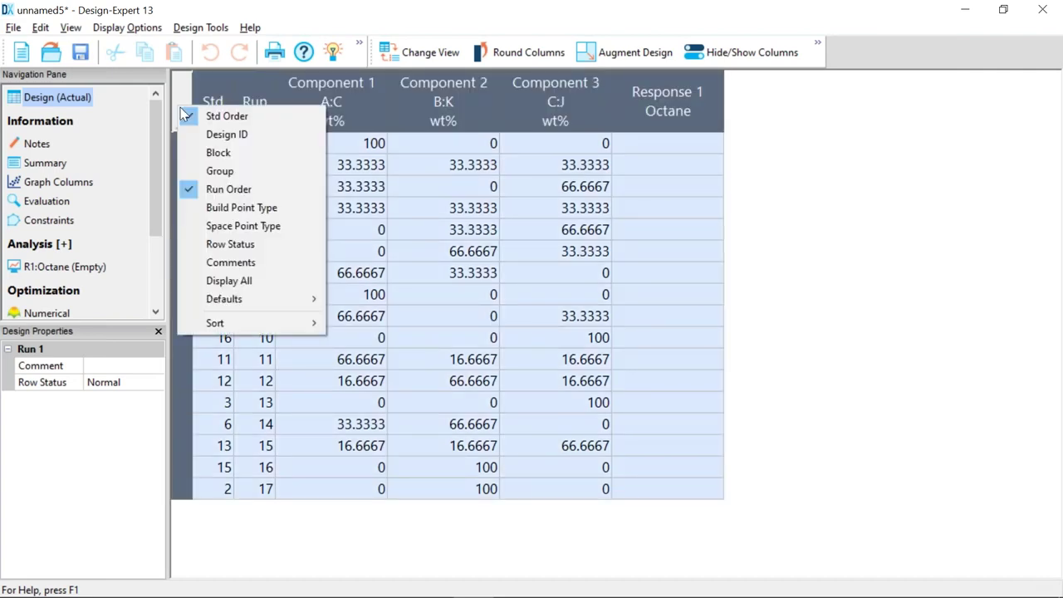
pyautogui.click(243, 226)
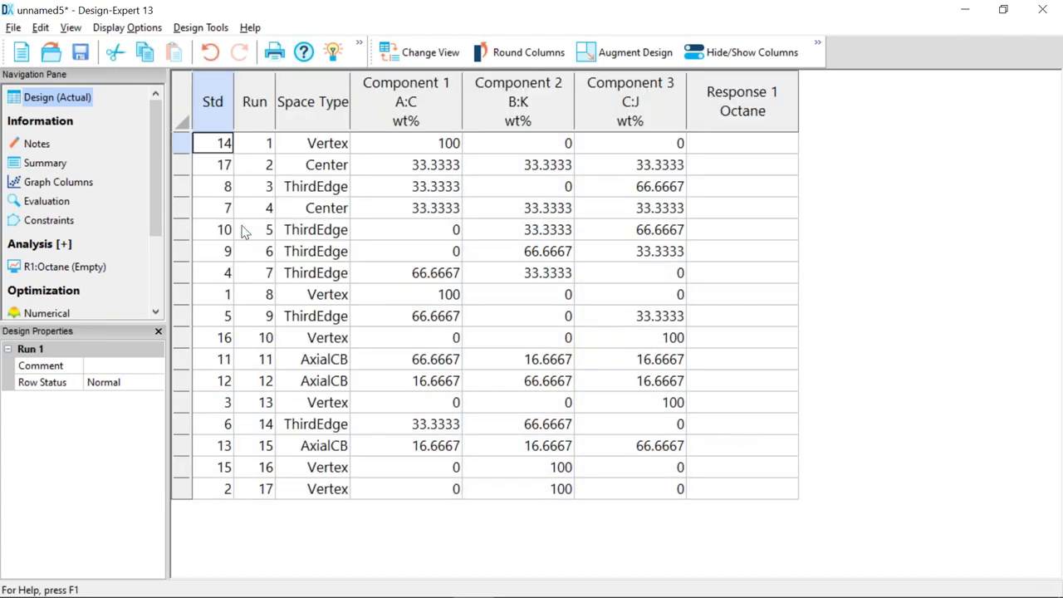
pyautogui.click(405, 147)
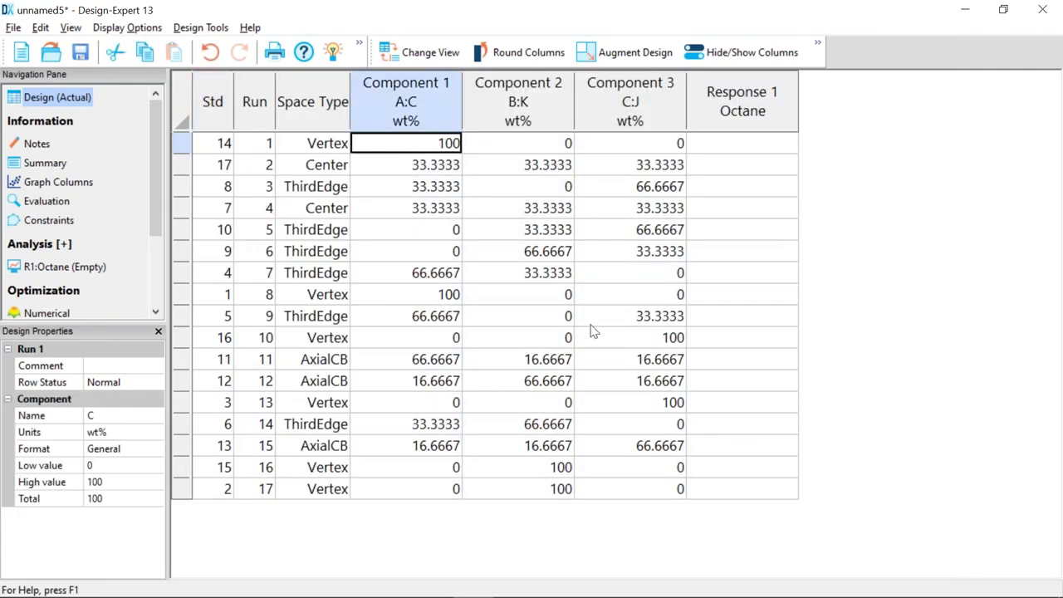
pyautogui.click(564, 471)
pyautogui.click(672, 340)
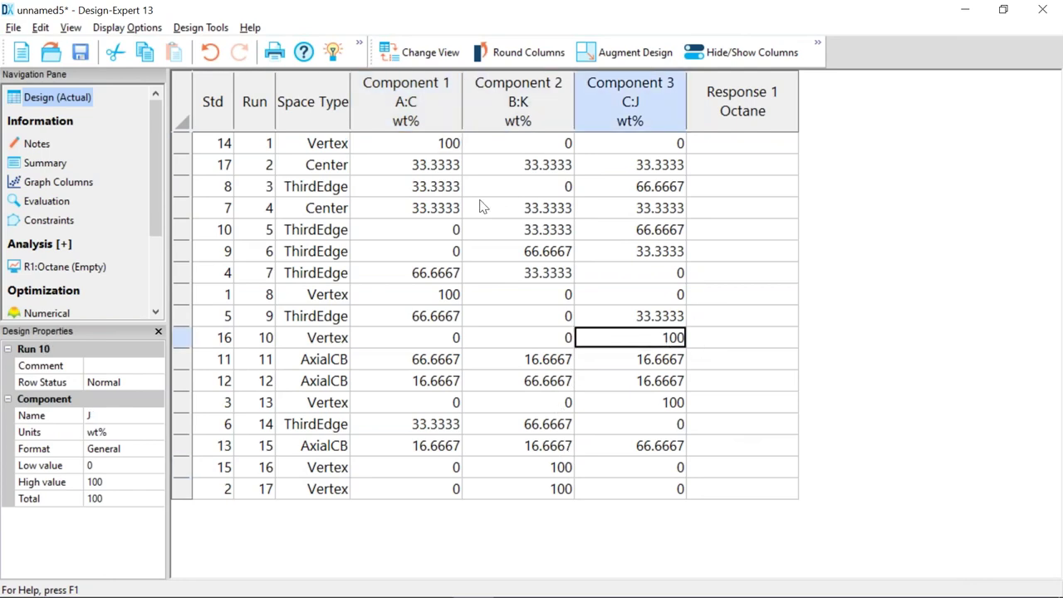
pyautogui.moveTo(432, 171); pyautogui.dragTo(627, 173)
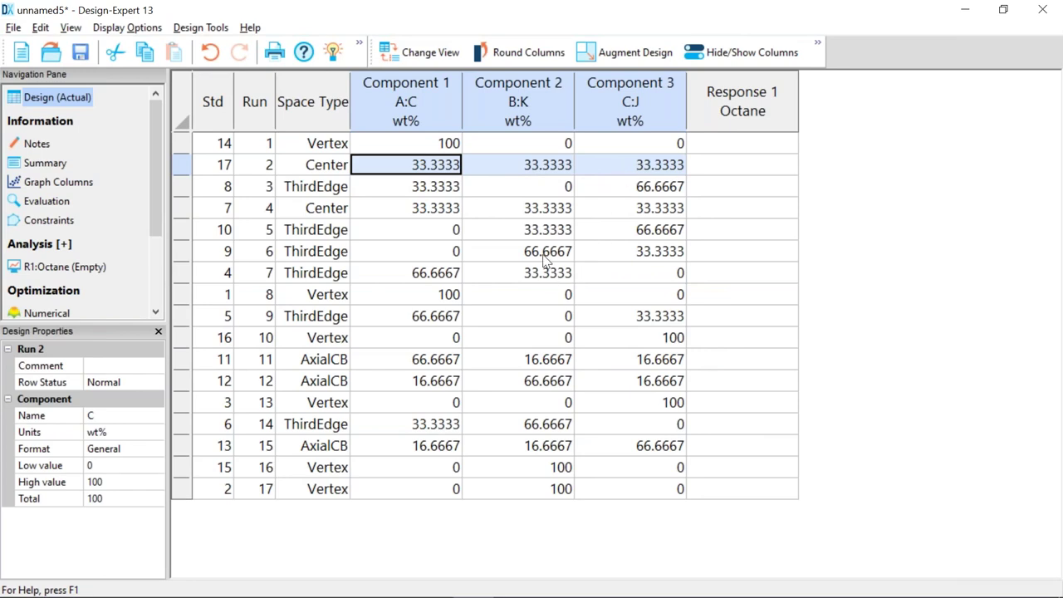
pyautogui.moveTo(546, 260); pyautogui.dragTo(646, 261)
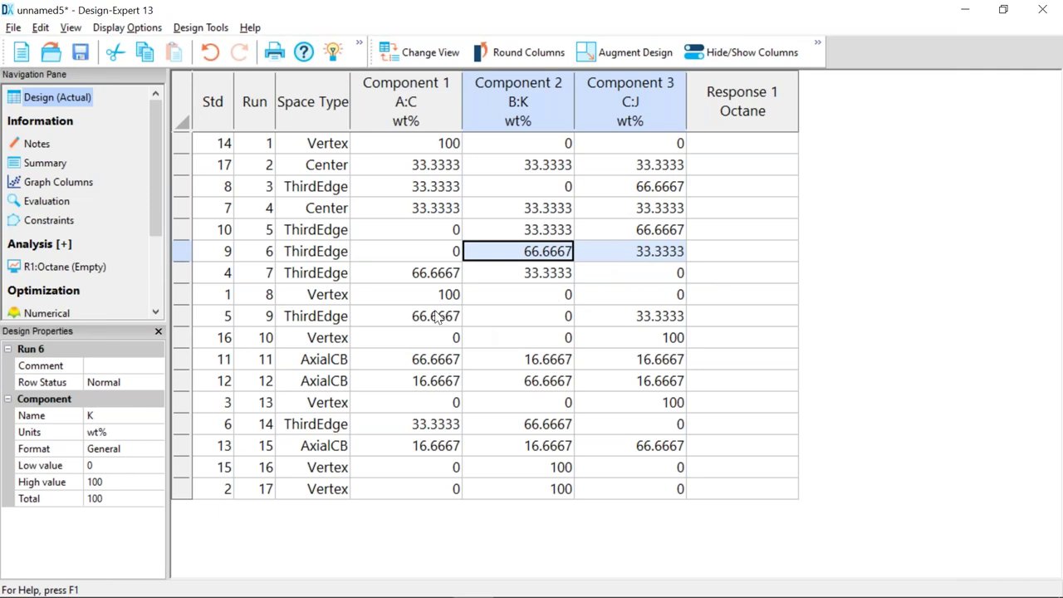
pyautogui.click(426, 272)
pyautogui.click(740, 96)
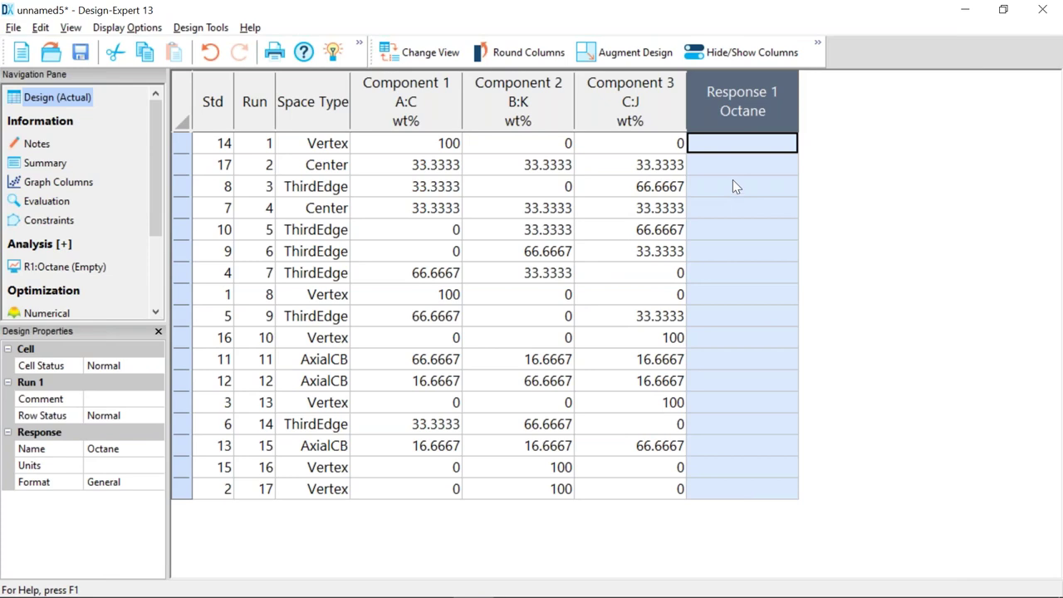
# - Start a new design that reuses the factors and responses of the open simplex lattice design
pyautogui.click(21, 53)
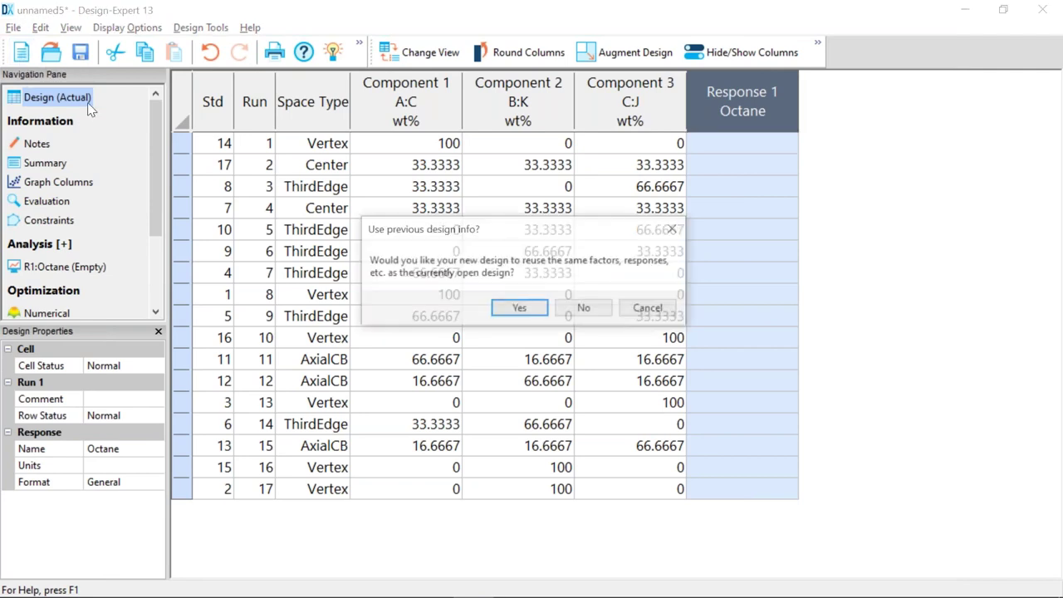
pyautogui.click(532, 312)
pyautogui.click(570, 305)
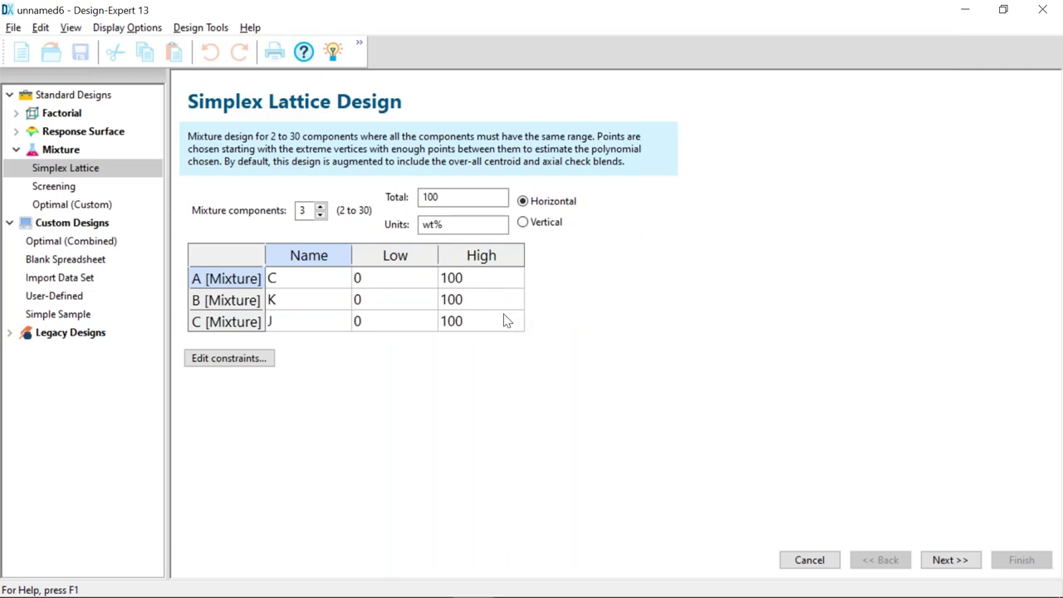
# - Set component C's high limit to 50 and switch to an optimal mixture design with the current ranges
pyautogui.click(465, 280)
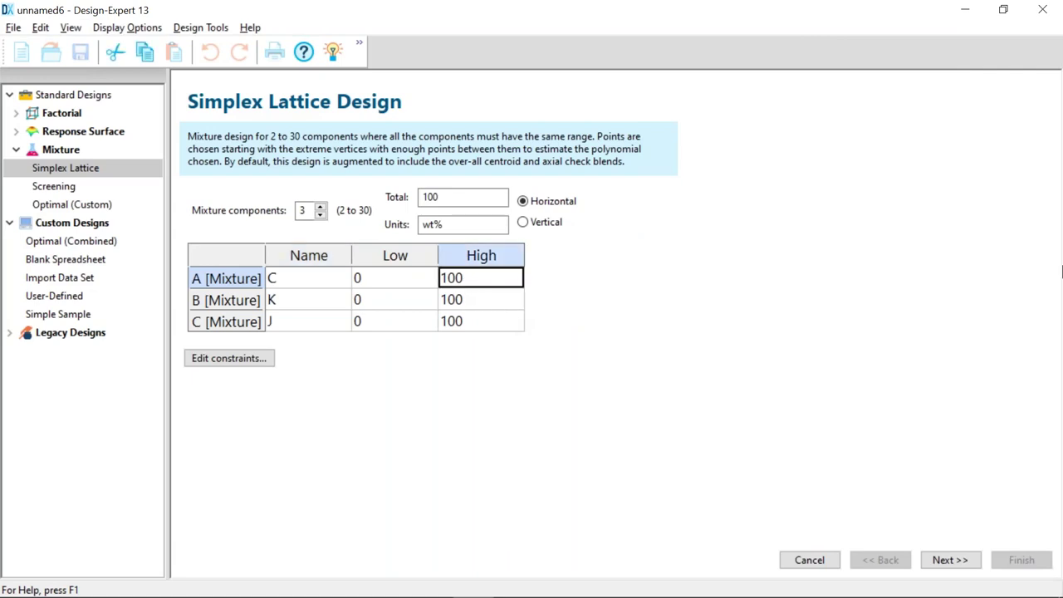
pyautogui.write('50')
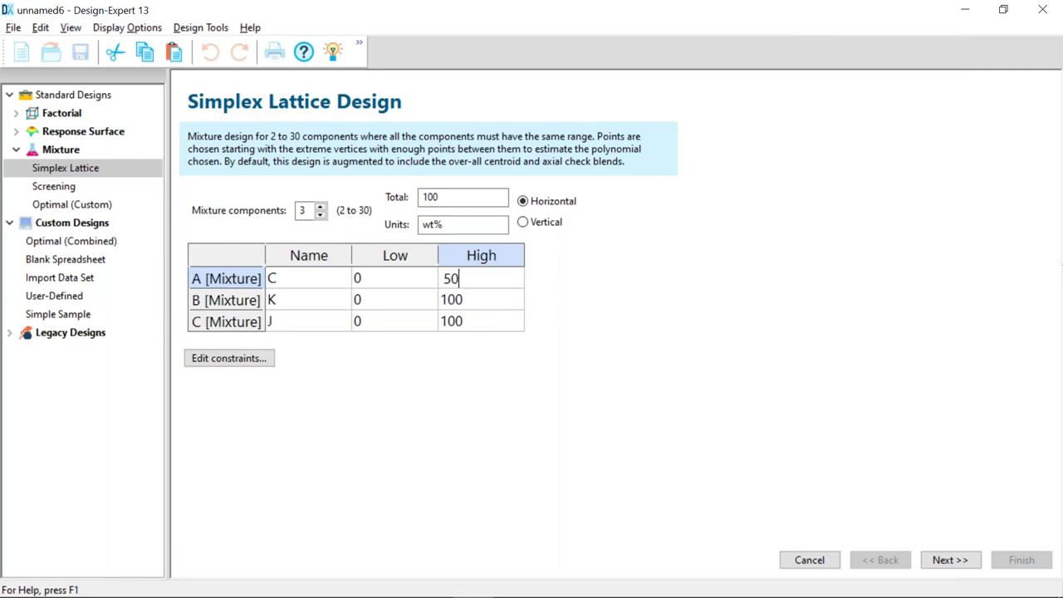
pyautogui.press('Tab')
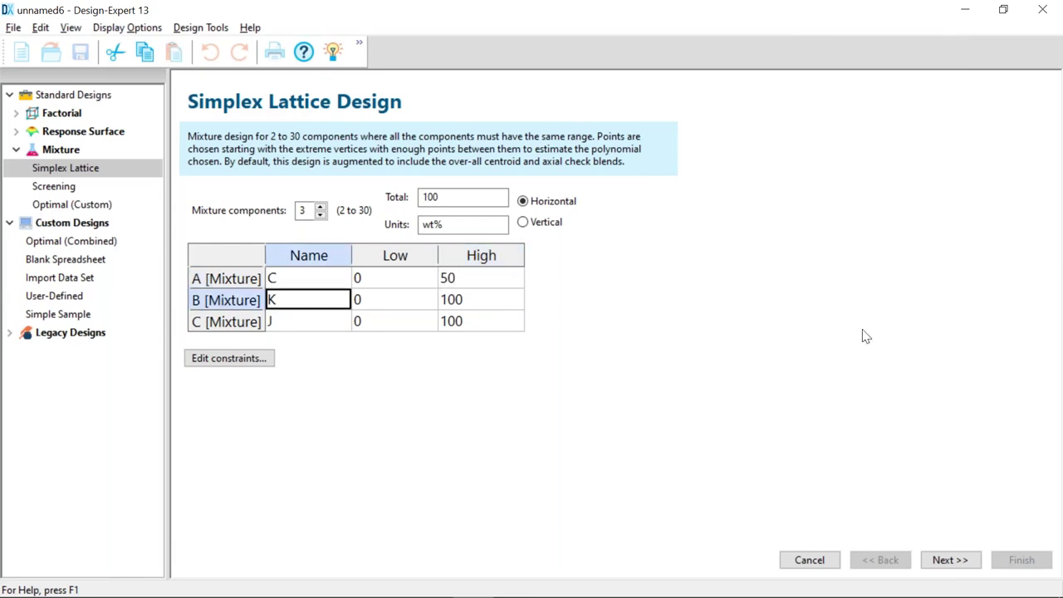
pyautogui.click(949, 560)
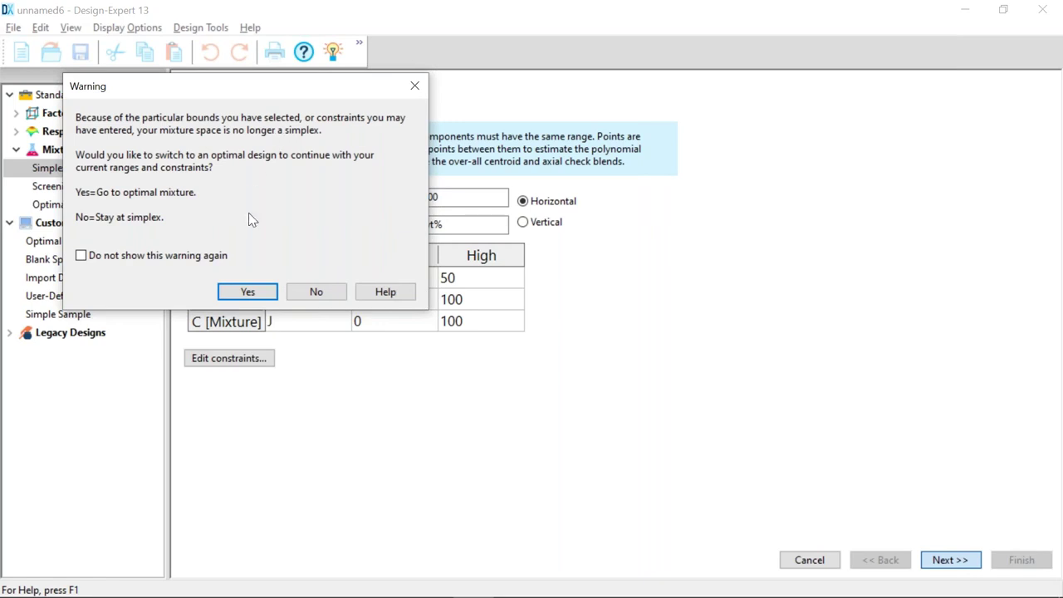
pyautogui.click(246, 292)
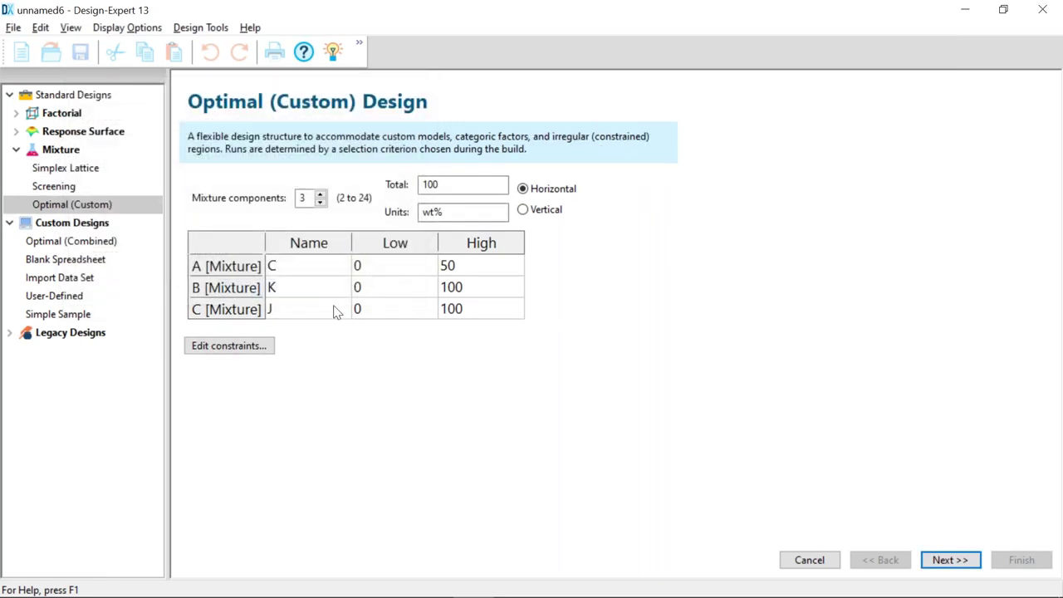
# - Set the optimal design's search to Point Exchange and build the design with the Octane response
pyautogui.click(968, 563)
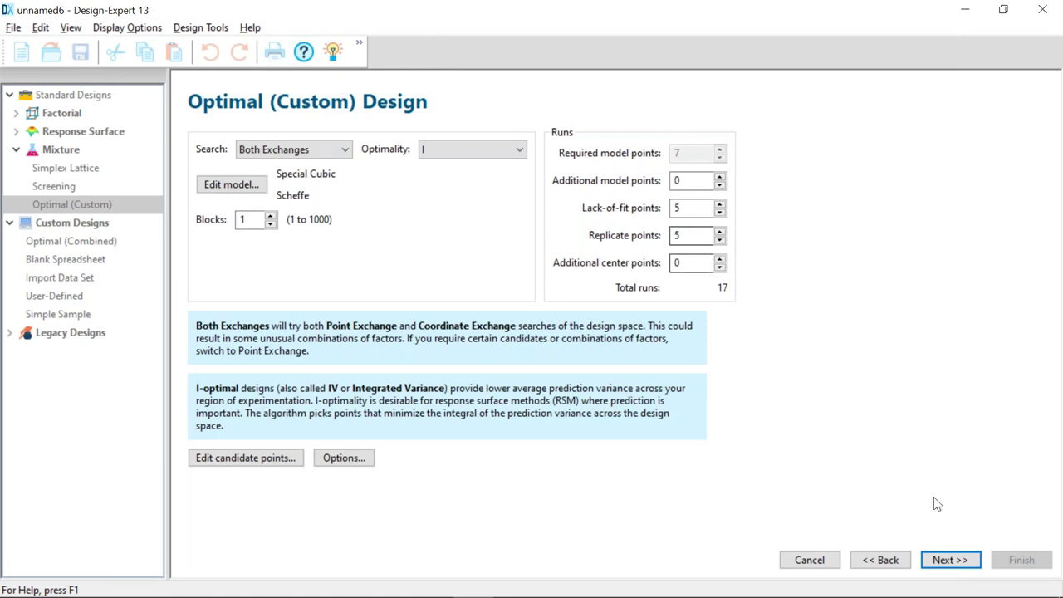
pyautogui.click(952, 560)
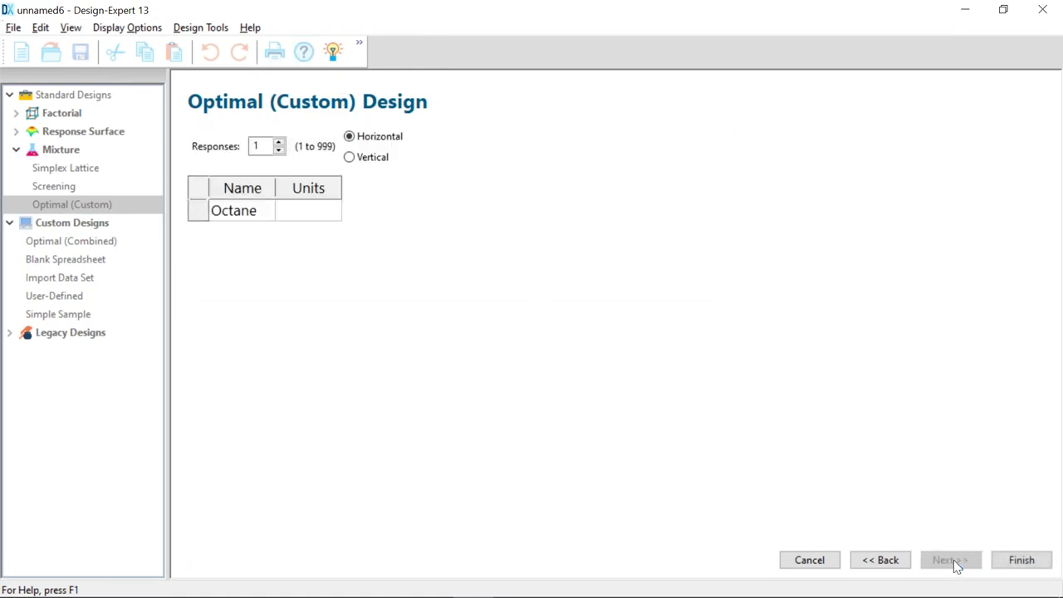
pyautogui.click(904, 562)
pyautogui.click(344, 150)
pyautogui.click(274, 192)
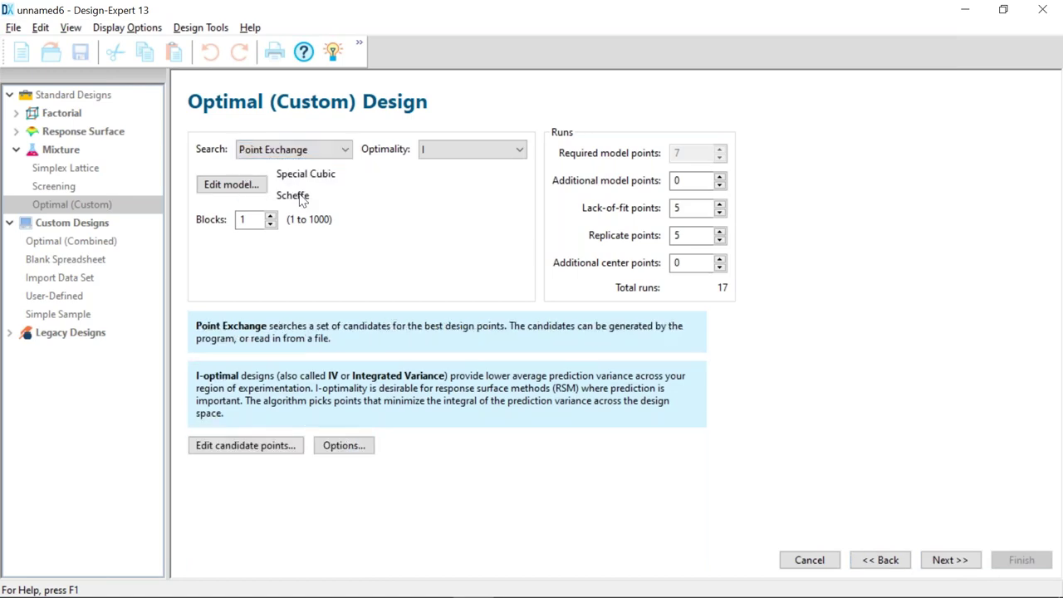
pyautogui.click(957, 570)
pyautogui.click(1022, 561)
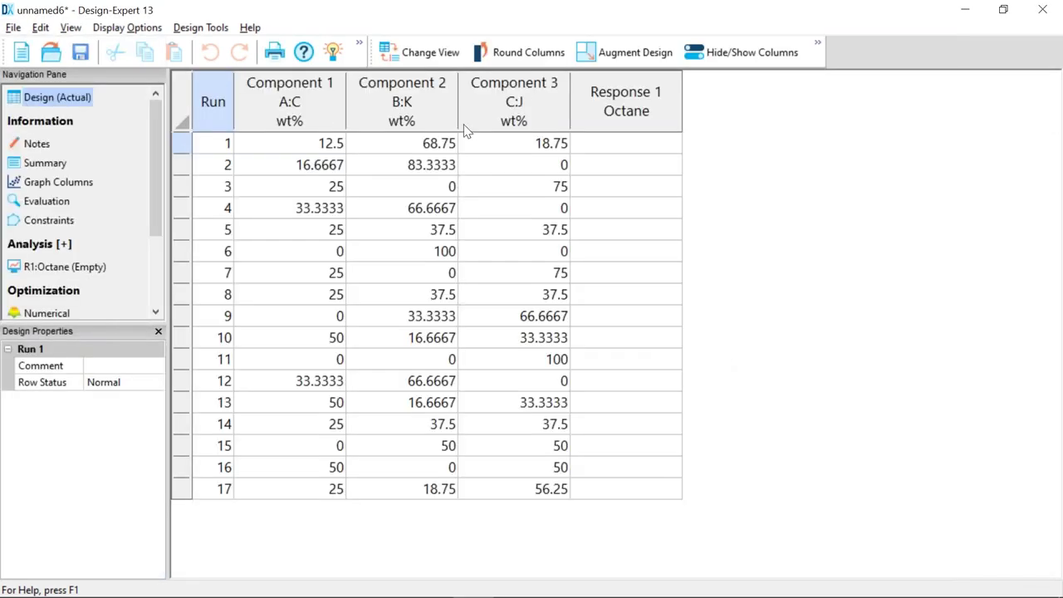
# - Sort the design runs by component J in ascending order
pyautogui.rightClick(492, 101)
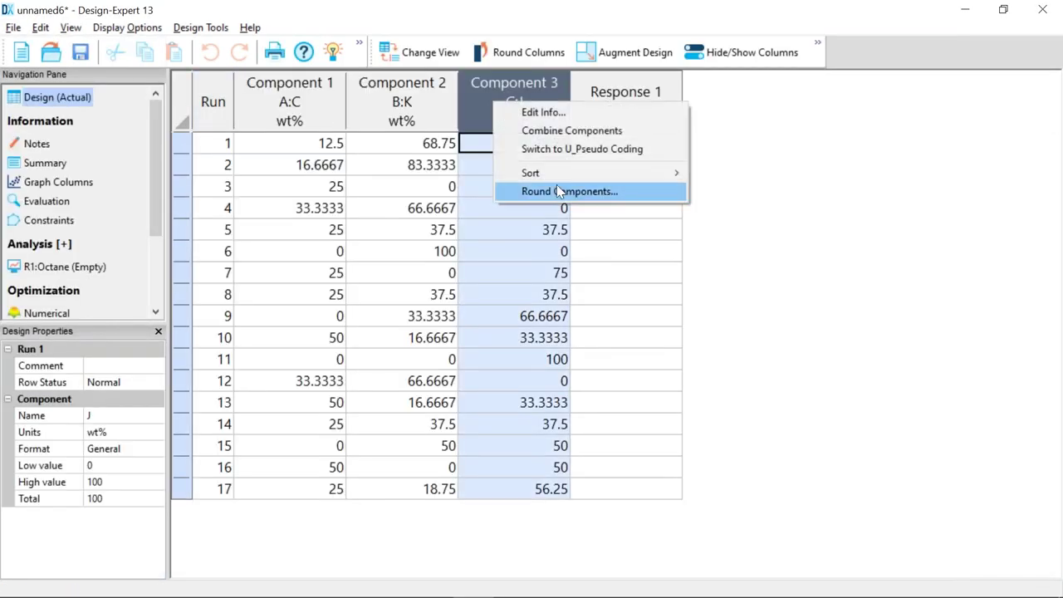
pyautogui.moveTo(554, 175)
pyautogui.click(744, 176)
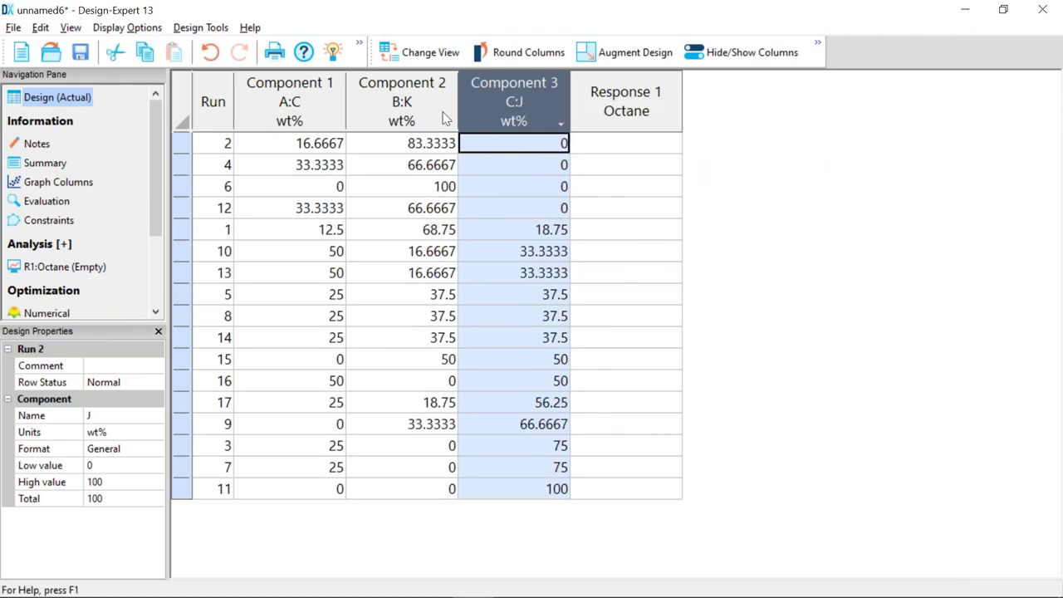
# - Sort the design runs by component C in ascending order and select the cells at its 50 wt% limit
pyautogui.click(295, 101)
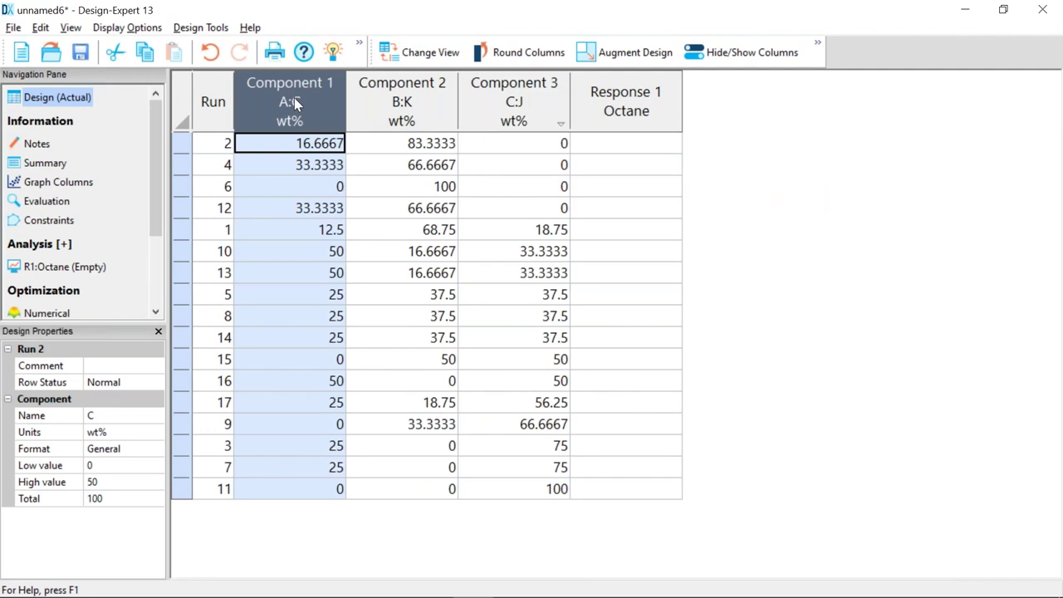
pyautogui.rightClick(295, 102)
pyautogui.moveTo(368, 171)
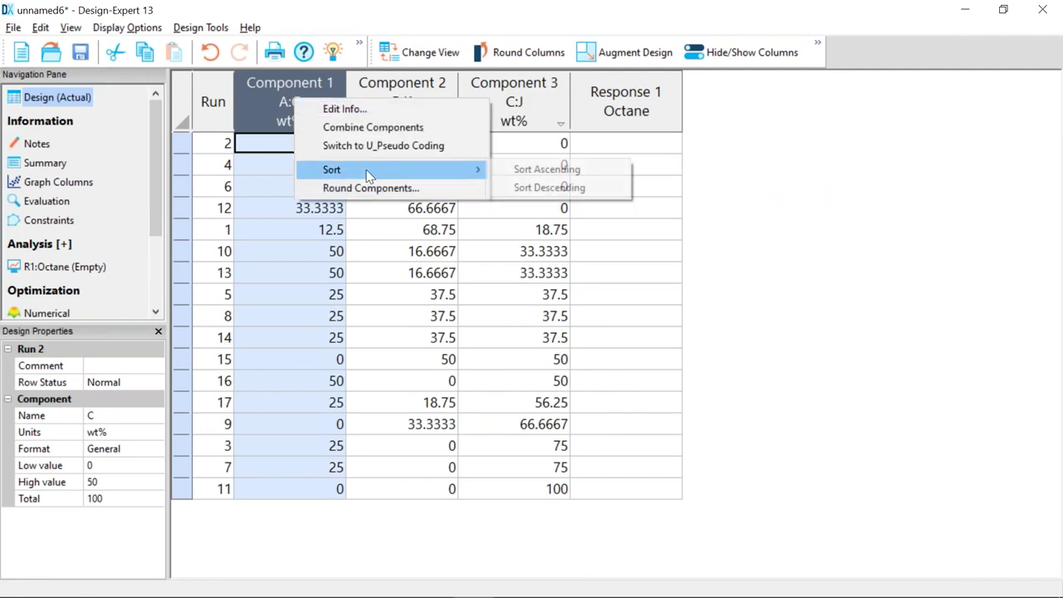
pyautogui.click(548, 170)
pyautogui.moveTo(329, 448); pyautogui.dragTo(323, 493)
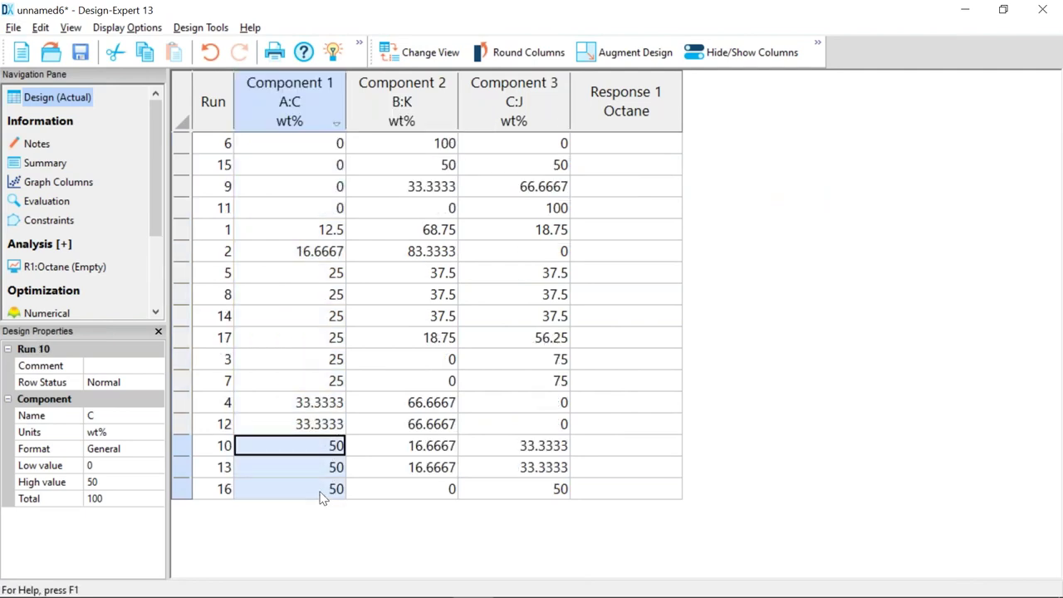
# - Show the design evaluation's standard error as a contour graph over the mixture triangle
pyautogui.click(55, 205)
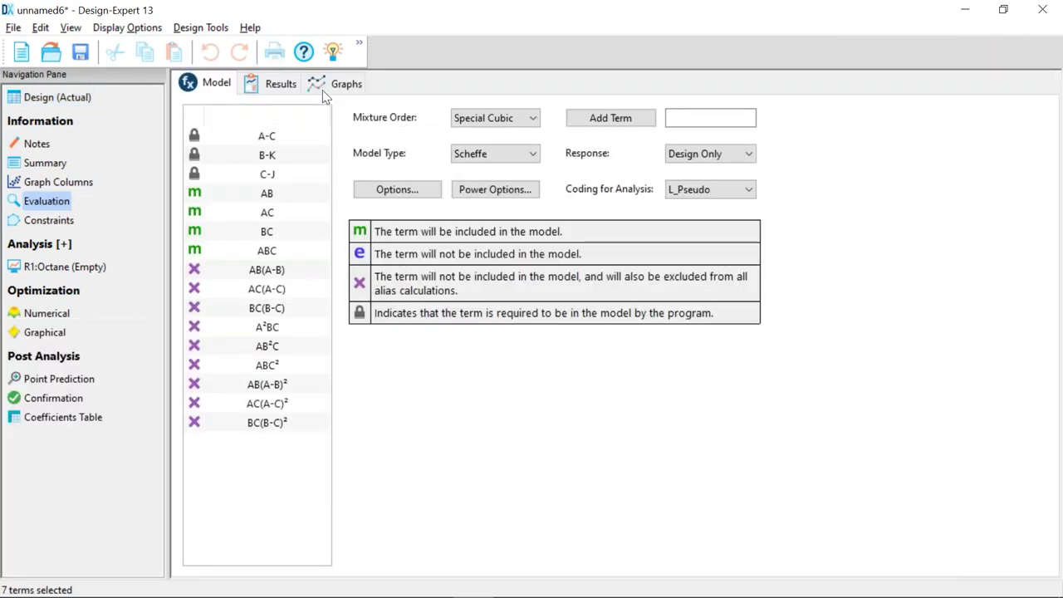
pyautogui.click(335, 86)
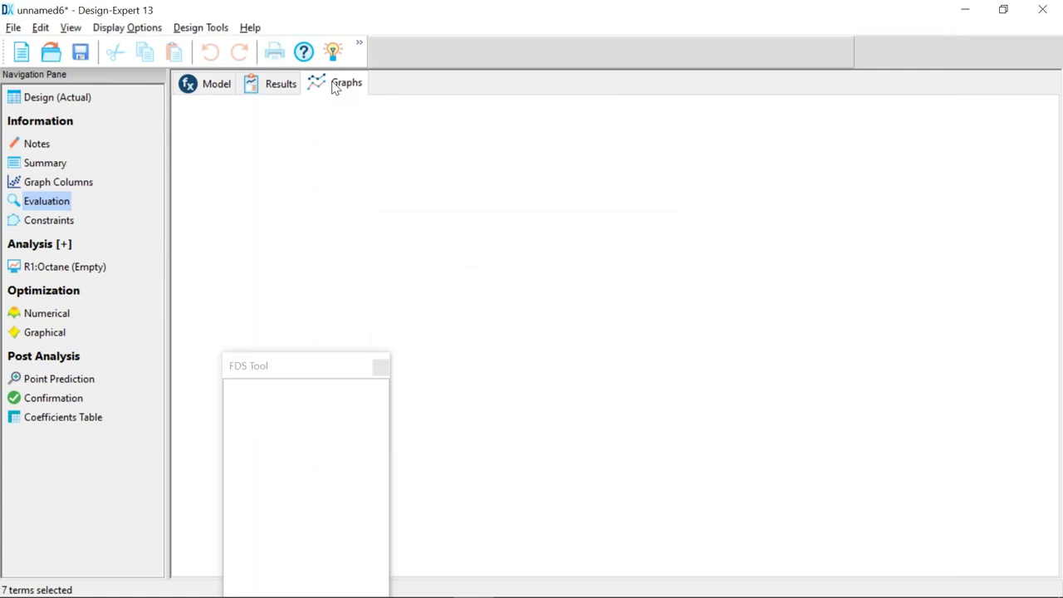
pyautogui.click(627, 52)
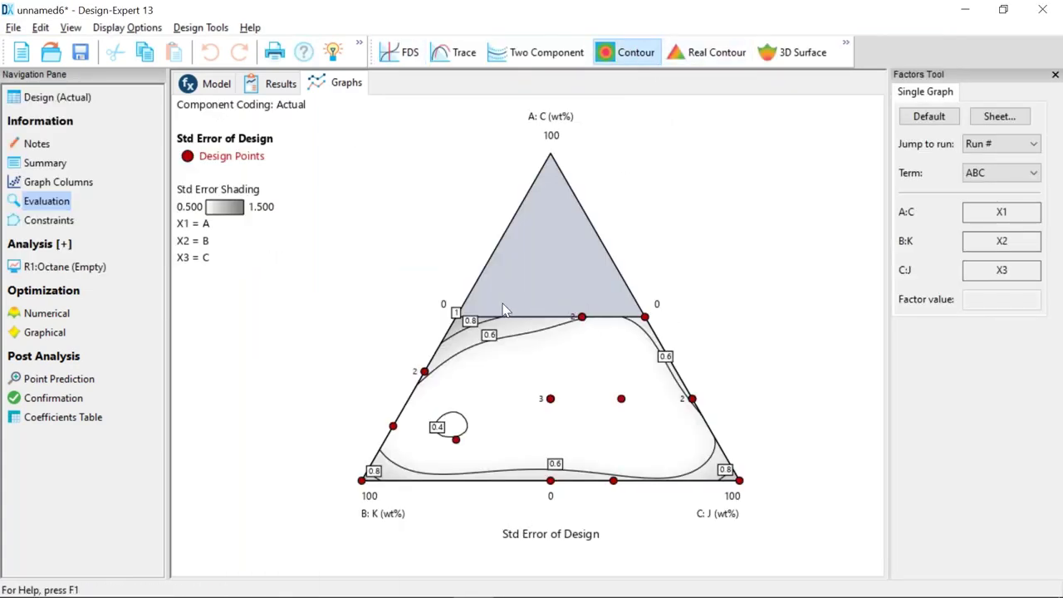
# - Add a flag on the contour graph near the 50% C, 50% K corner and set its size to Full
pyautogui.rightClick(456, 313)
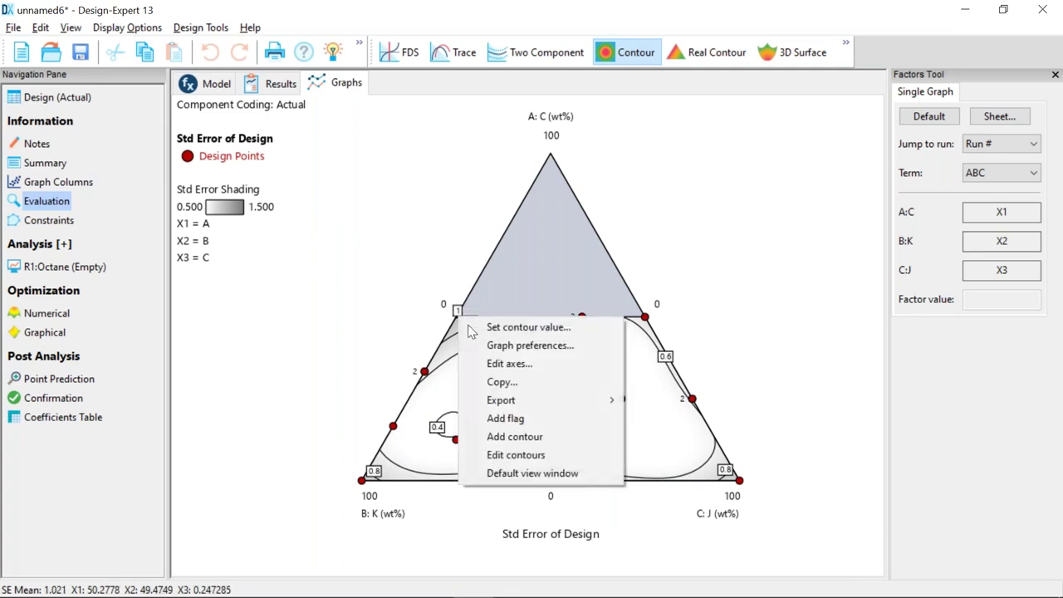
pyautogui.click(514, 420)
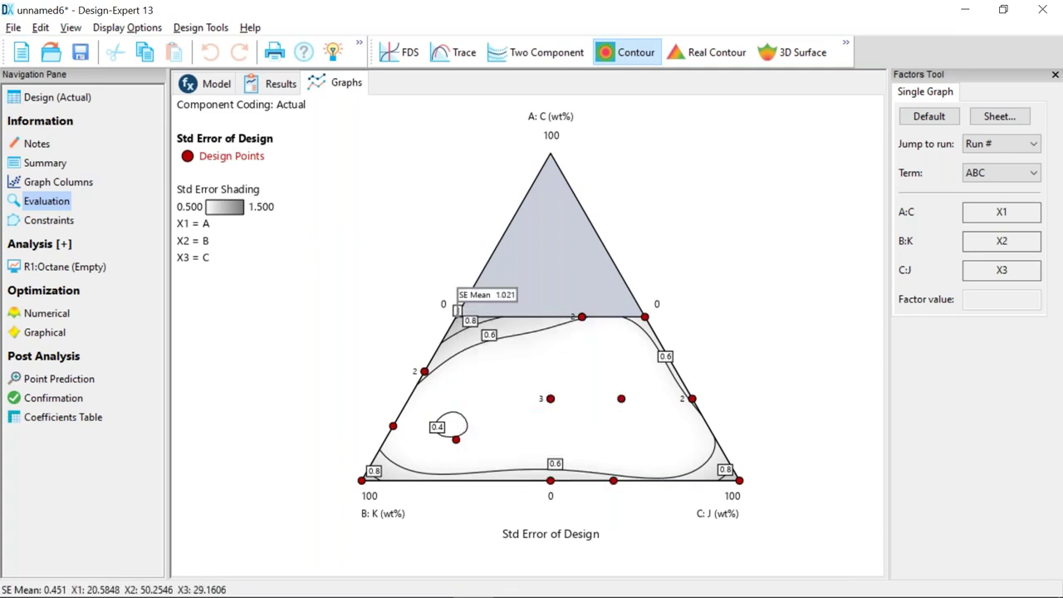
pyautogui.rightClick(505, 306)
pyautogui.moveTo(541, 308)
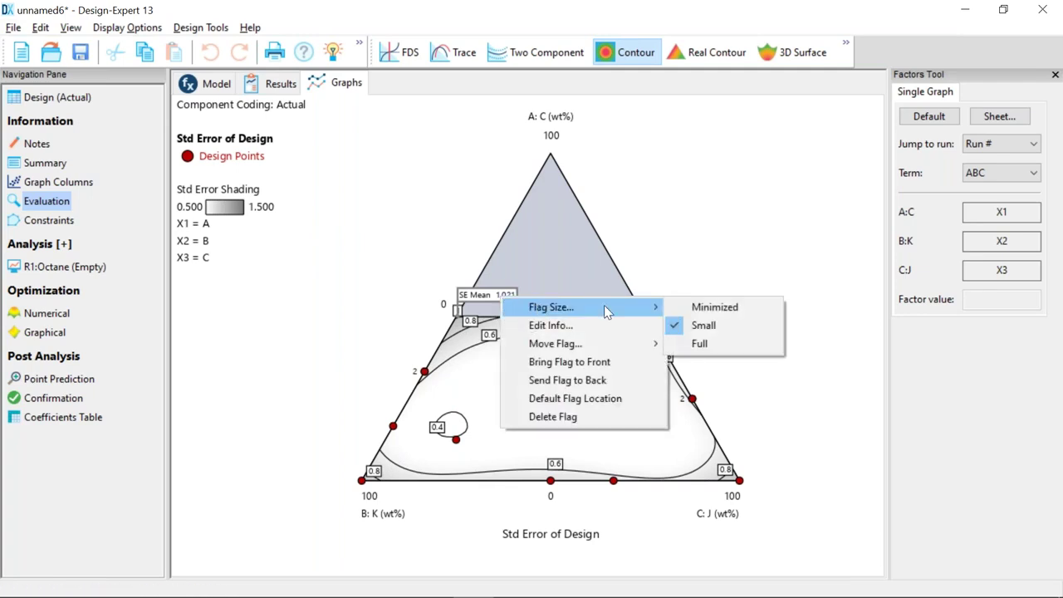
pyautogui.click(705, 348)
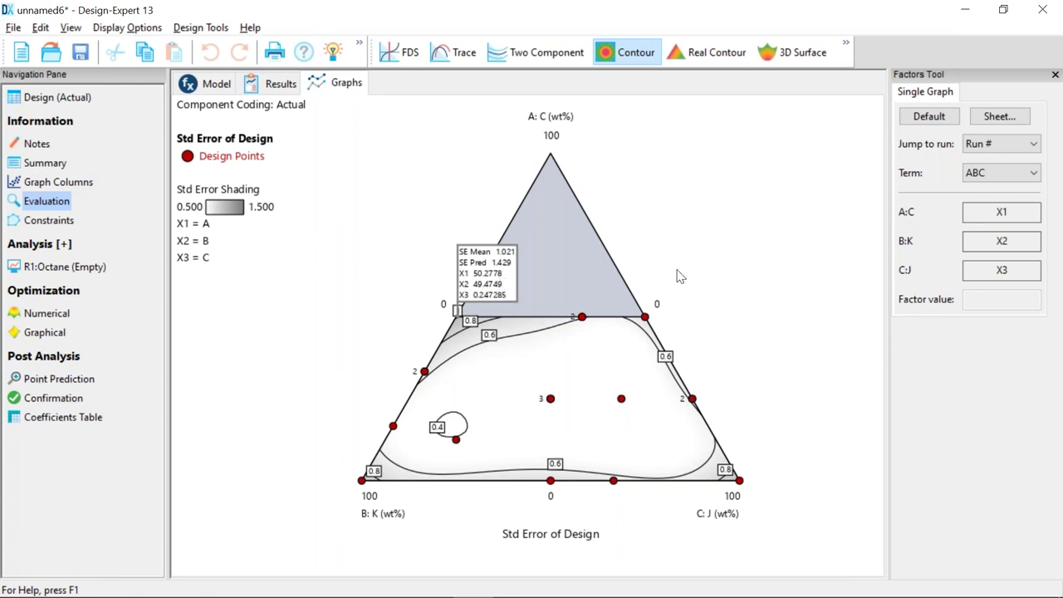
# - Switch to the GoToWebinar window
pyautogui.hotkey('alt', 'Tab')
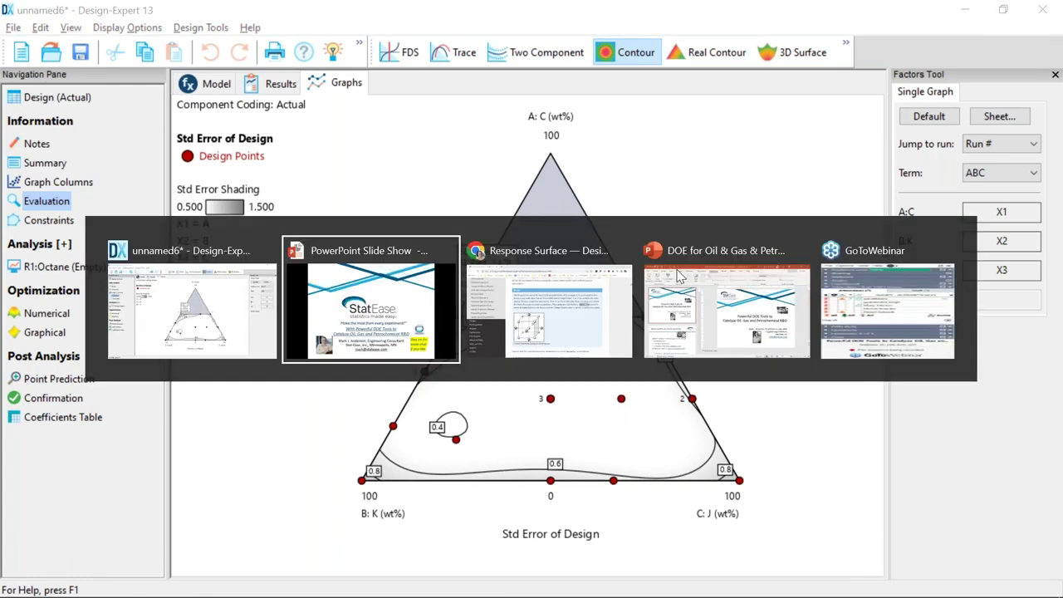
pyautogui.press('Tab')
pyautogui.press('Tab')
pyautogui.press('Tab')
pyautogui.press('Tab')
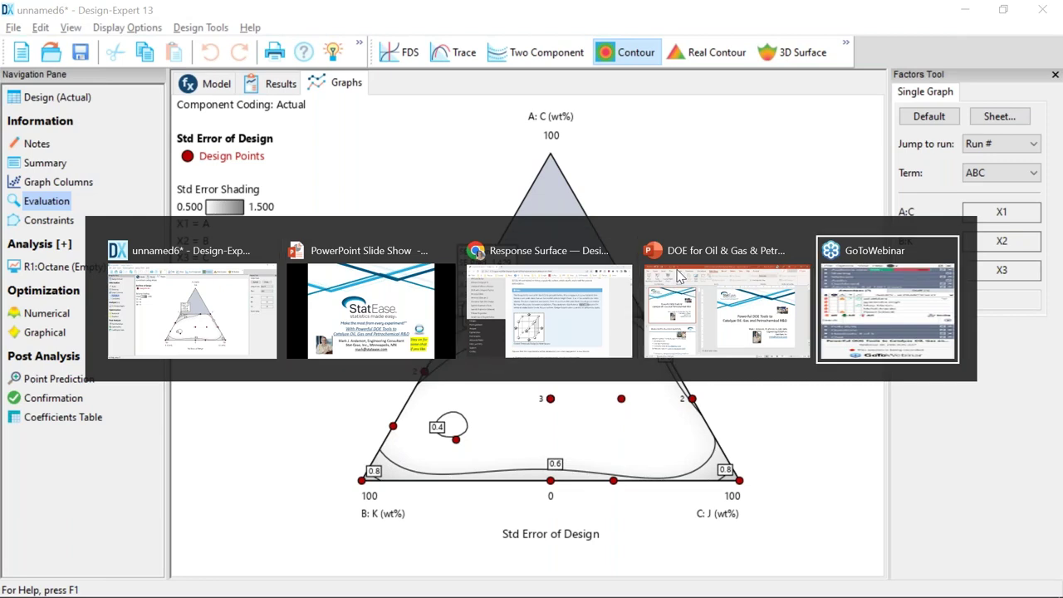